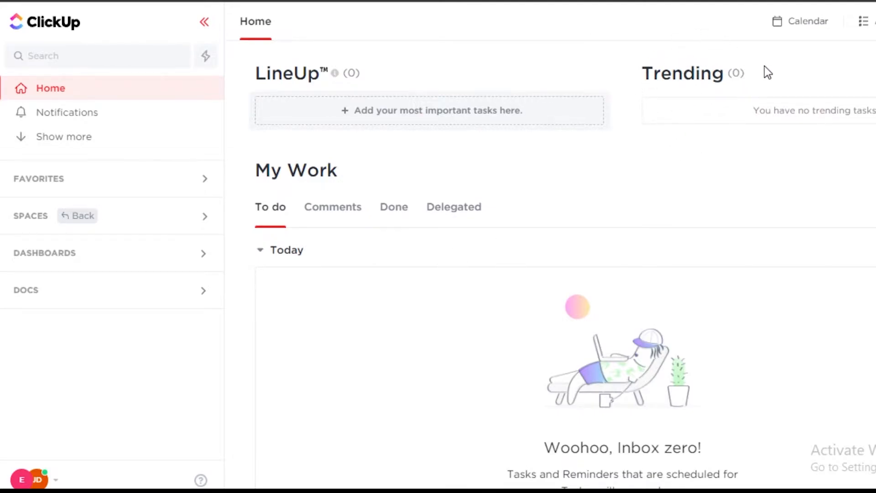
Look through the Comments, Done and Delegated lists under My Work and the assigned notifications
mouse_move(715, 80)
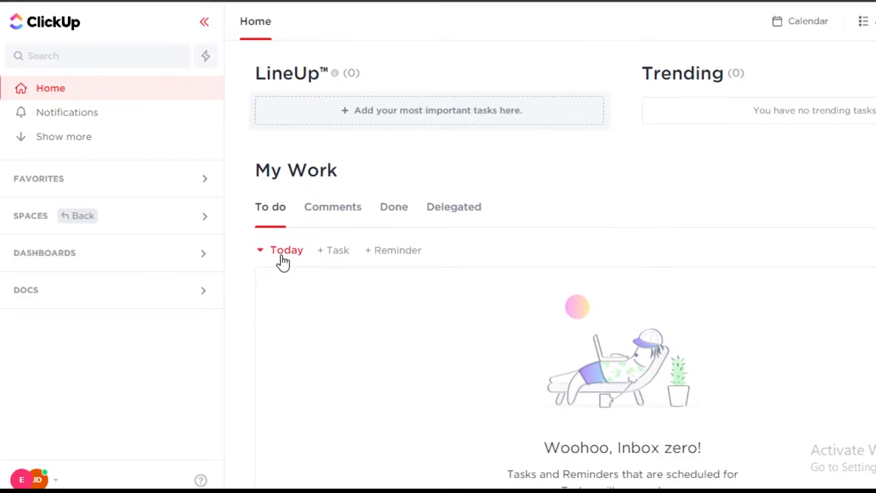
click(323, 215)
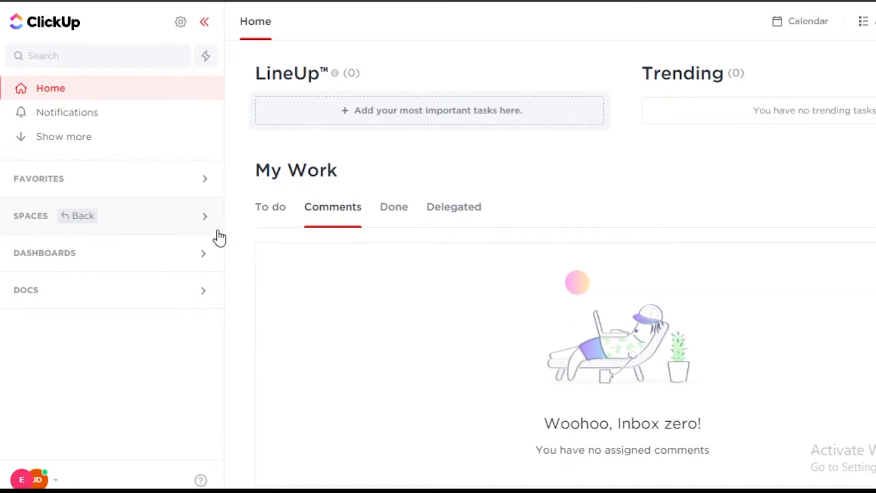
click(410, 213)
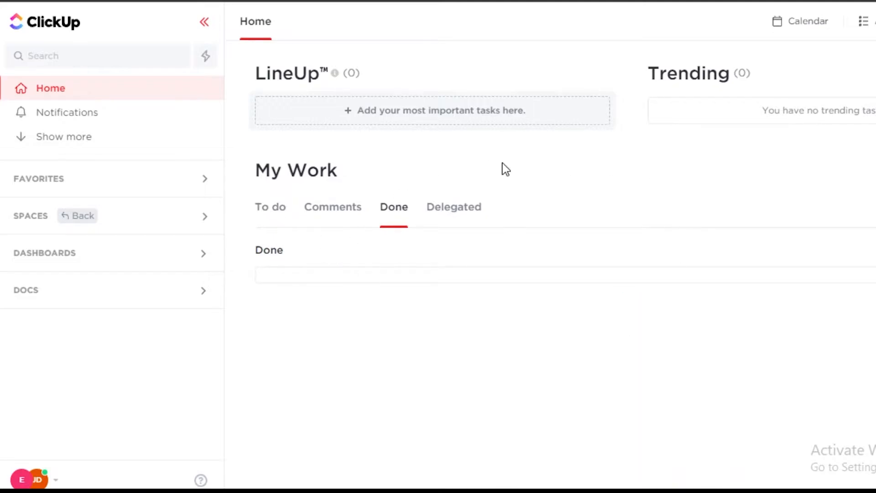
click(476, 213)
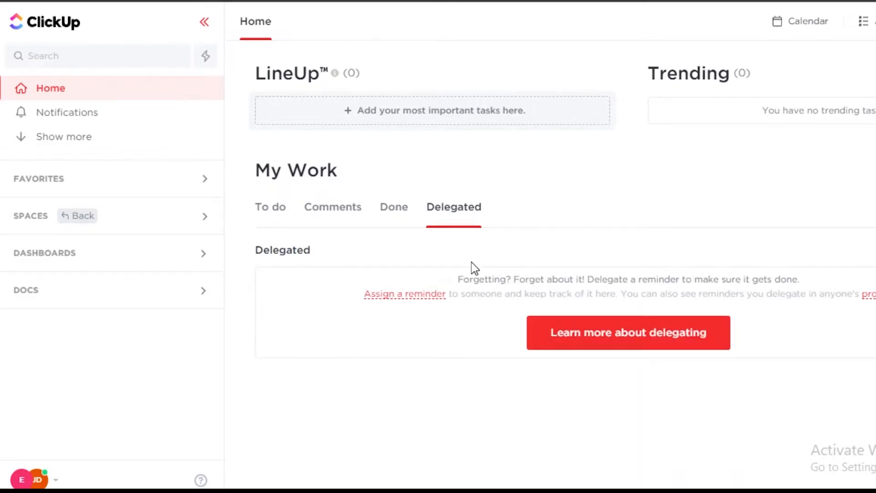
click(46, 124)
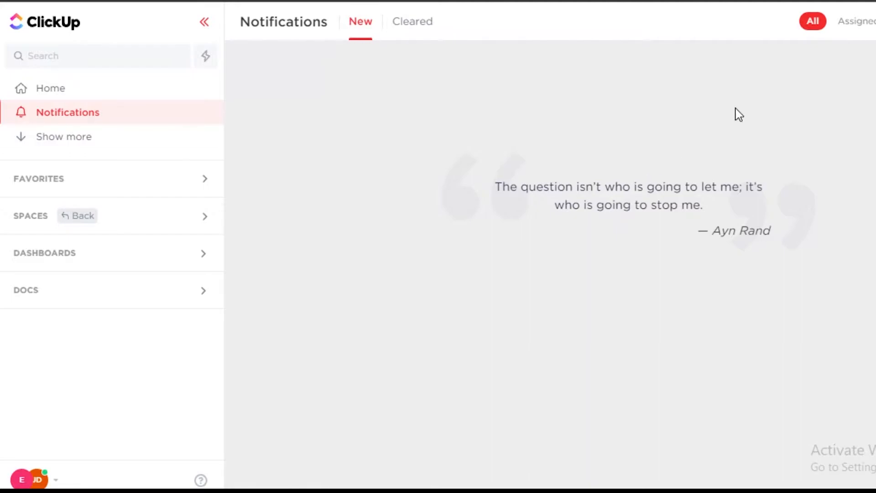
click(841, 26)
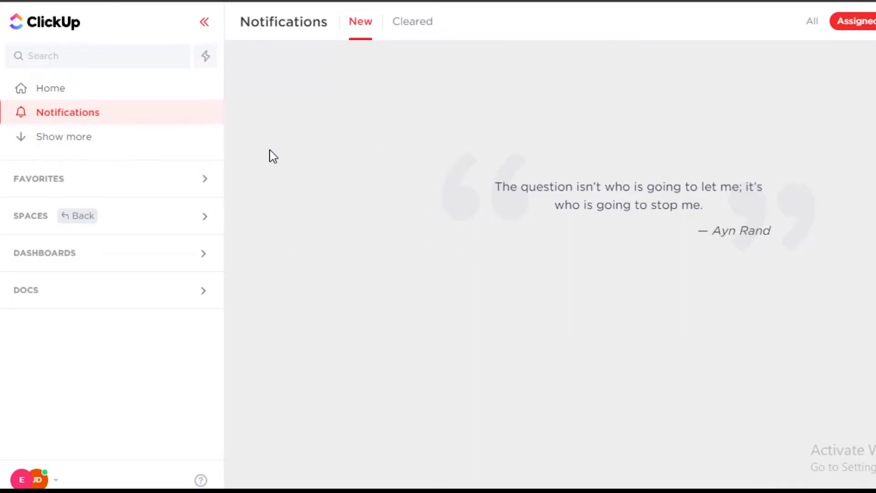
View the Pulse overview with its hourly chart of people online, and look over the Goals page
click(67, 137)
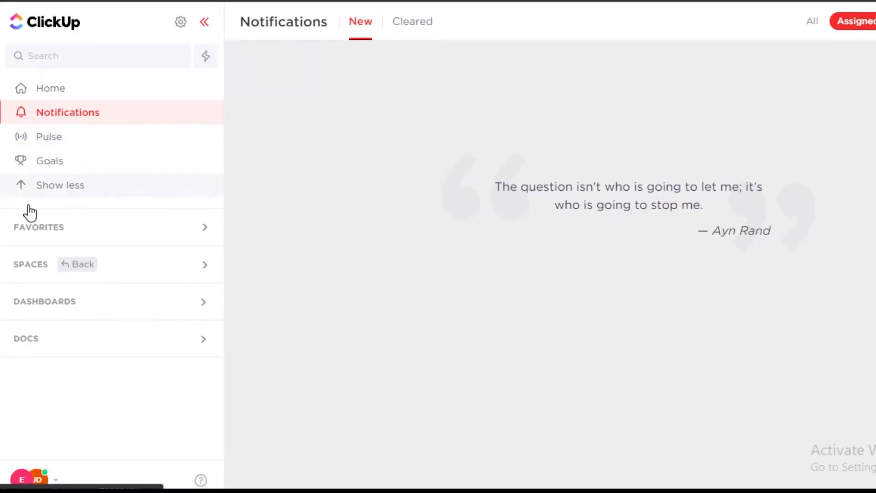
click(50, 136)
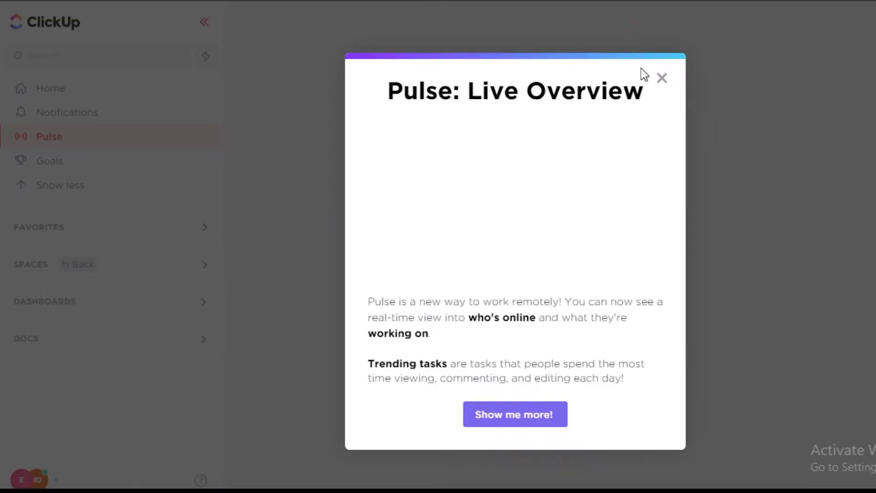
click(661, 77)
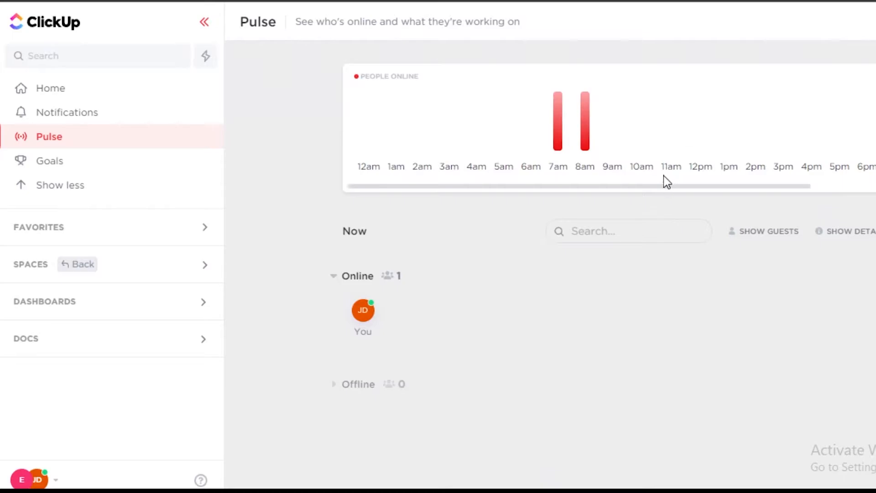
drag(665, 187, 712, 188)
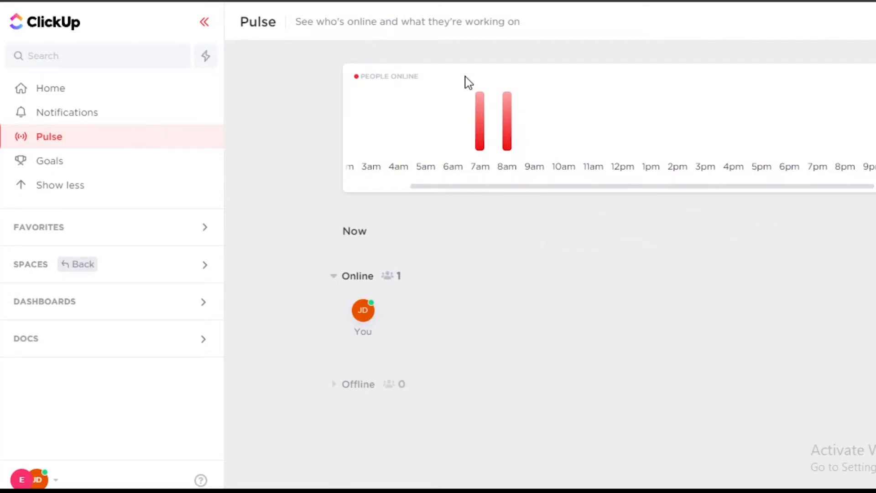
click(87, 168)
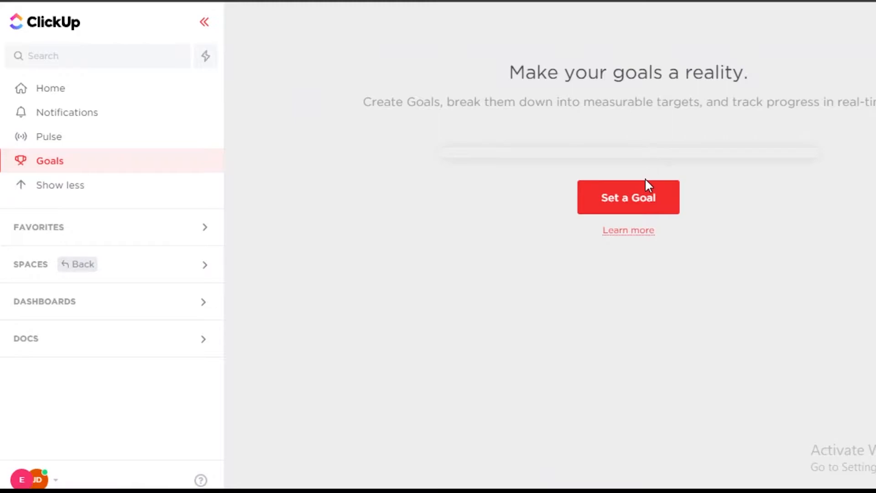
scroll(865, 237, down, 1)
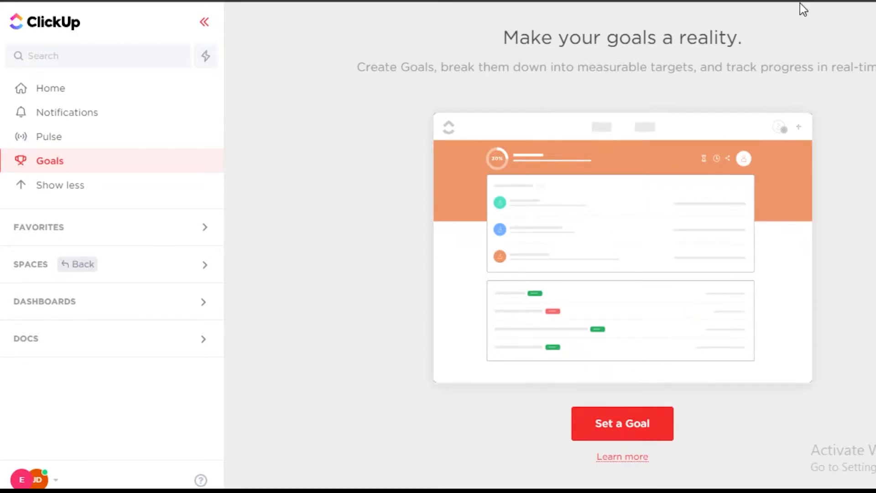
Look inside the Favorites, Spaces, Dashboards and Docs sections, ending with Spaces expanded
click(180, 231)
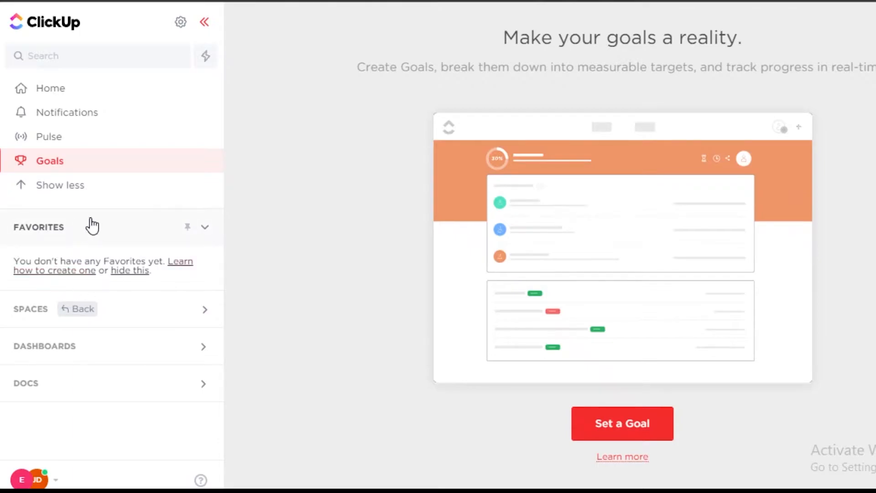
click(173, 319)
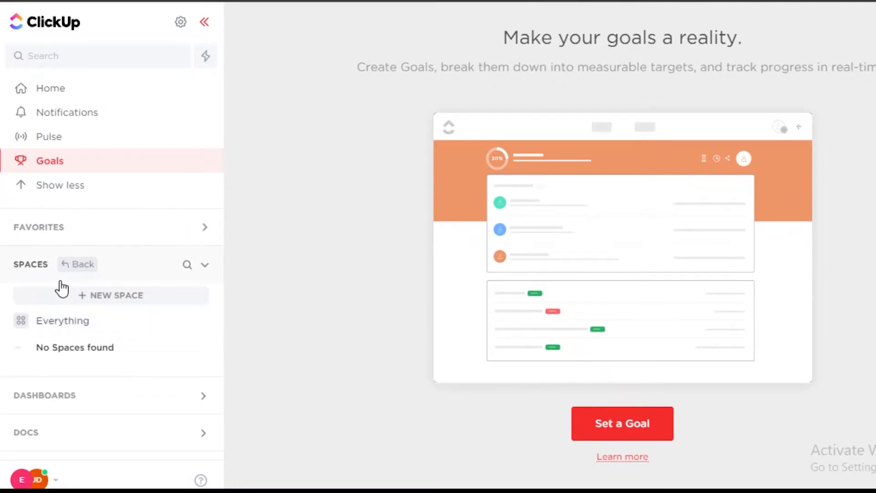
click(97, 397)
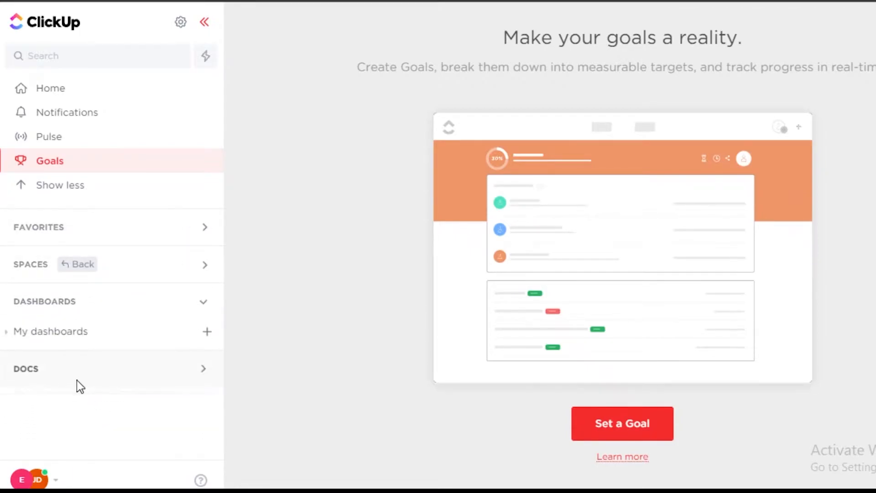
click(76, 375)
click(153, 272)
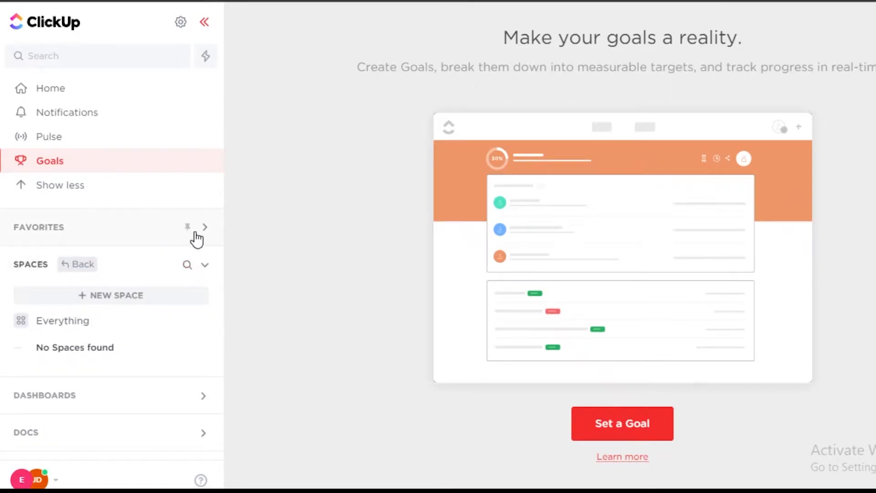
Open the Everything view and browse the Space templates available for a new Space without applying any
click(41, 322)
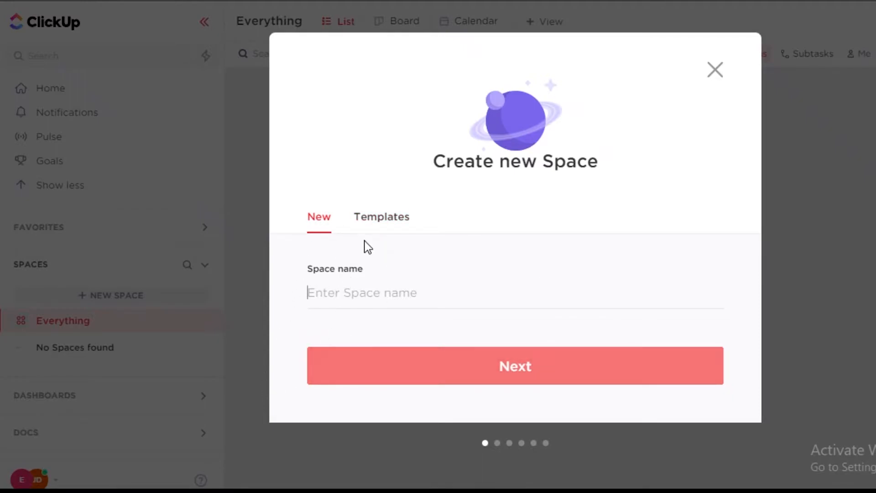
click(363, 226)
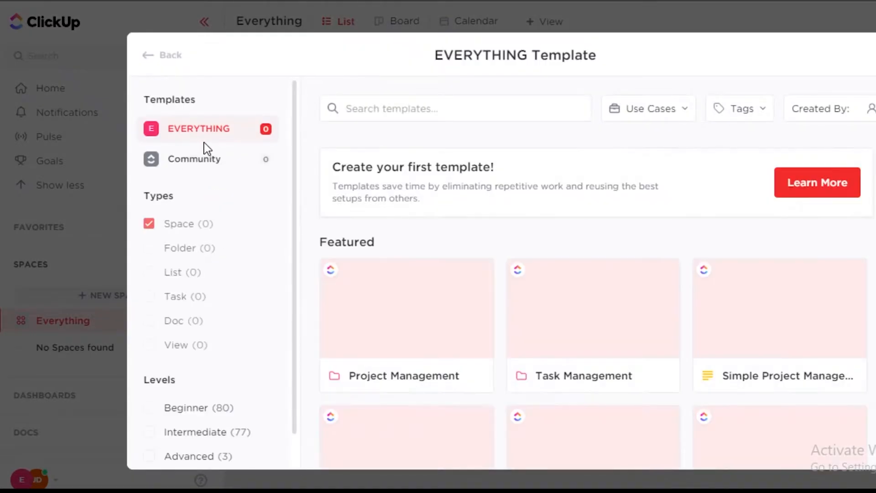
scroll(451, 210, down, 5)
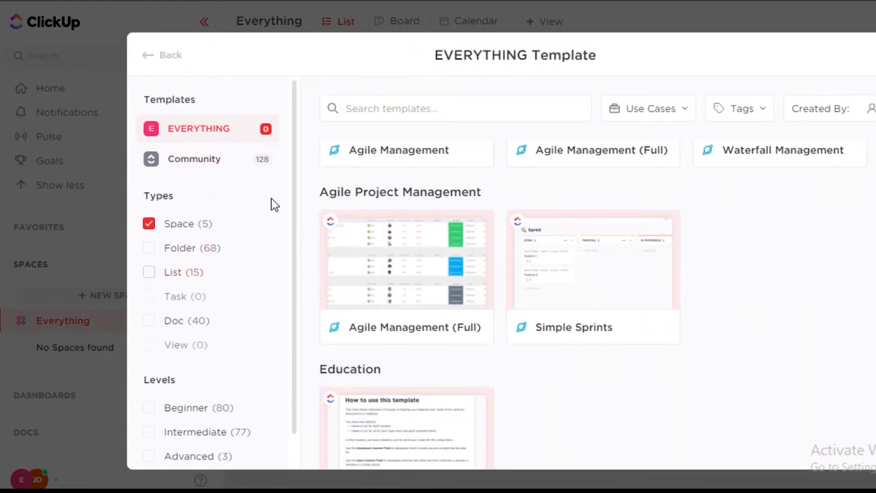
scroll(582, 293, down, 5)
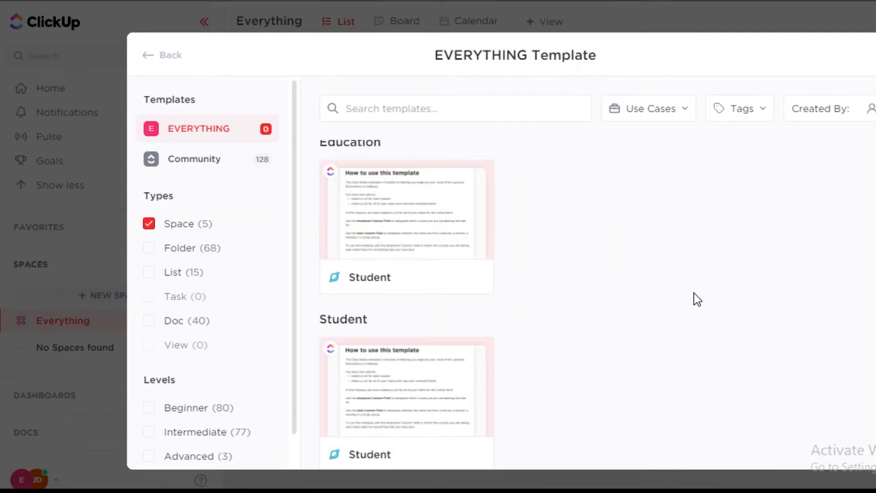
scroll(697, 299, up, 10)
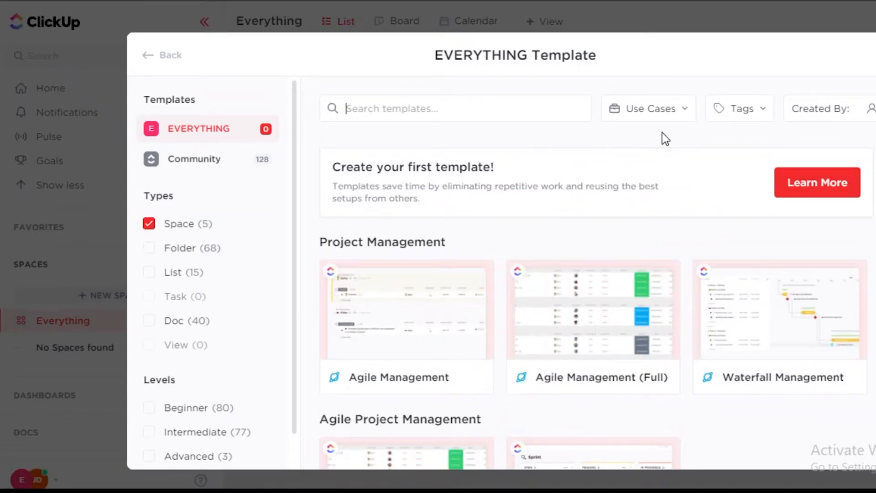
key(Escape)
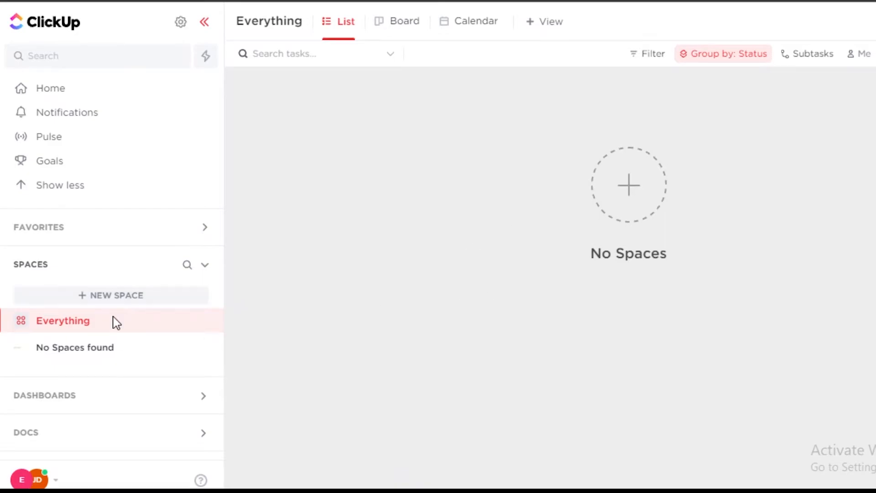
Start creating a new Space named WORK and continue to its color and avatar settings
click(632, 188)
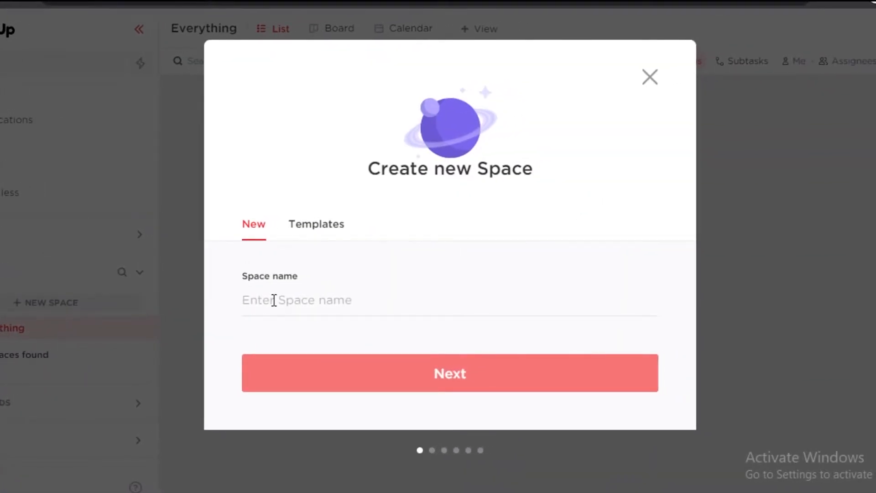
text(WORK)
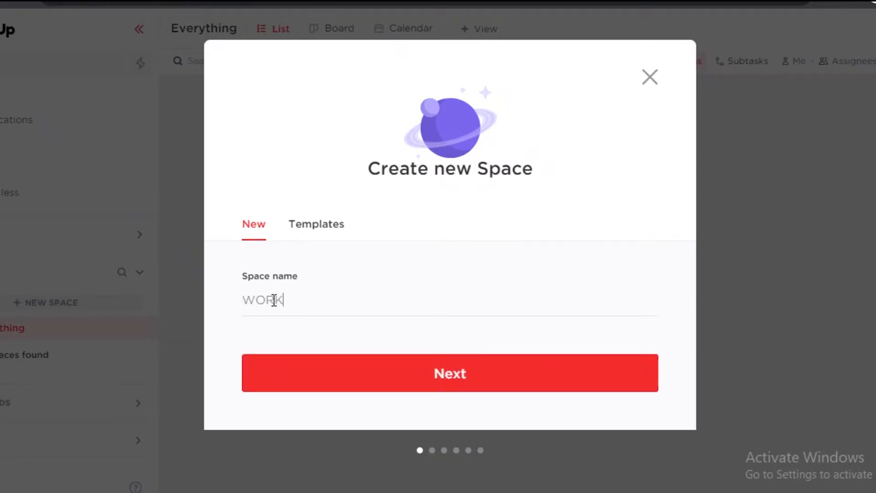
click(364, 378)
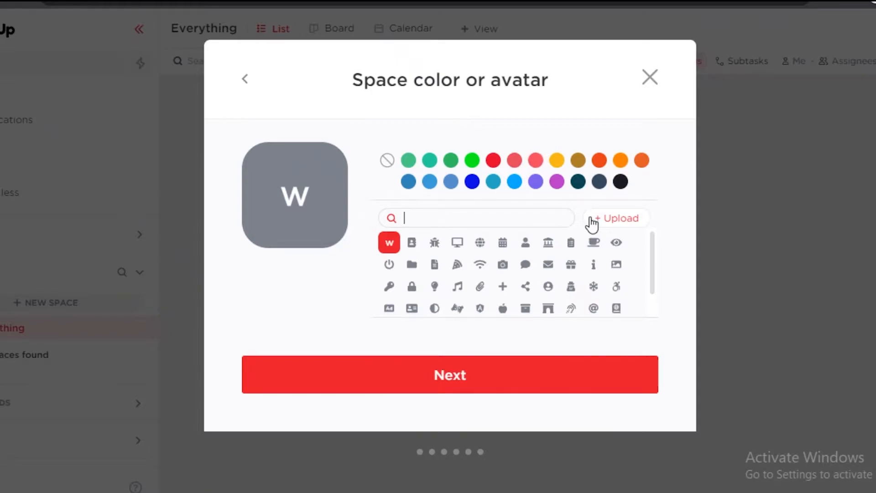
Give the WORK Space an apple icon avatar with a bright red color
scroll(543, 283, down, 1)
click(479, 283)
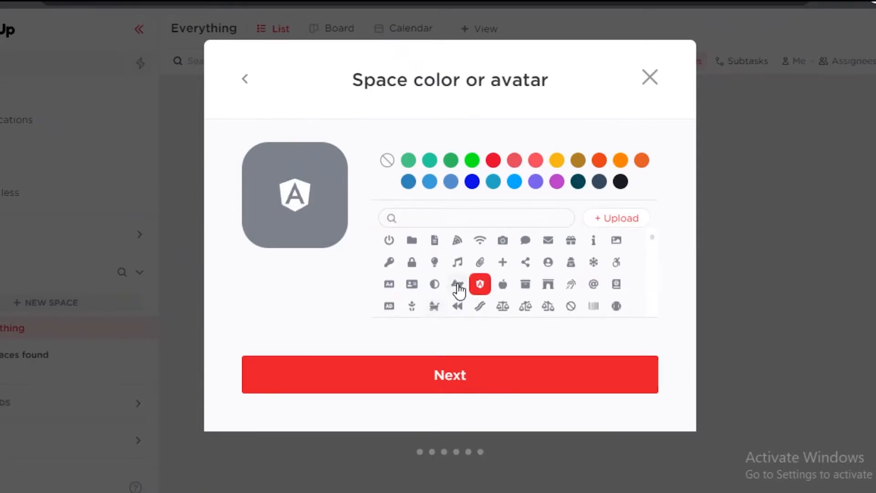
scroll(477, 305, up, 1)
click(502, 308)
click(514, 160)
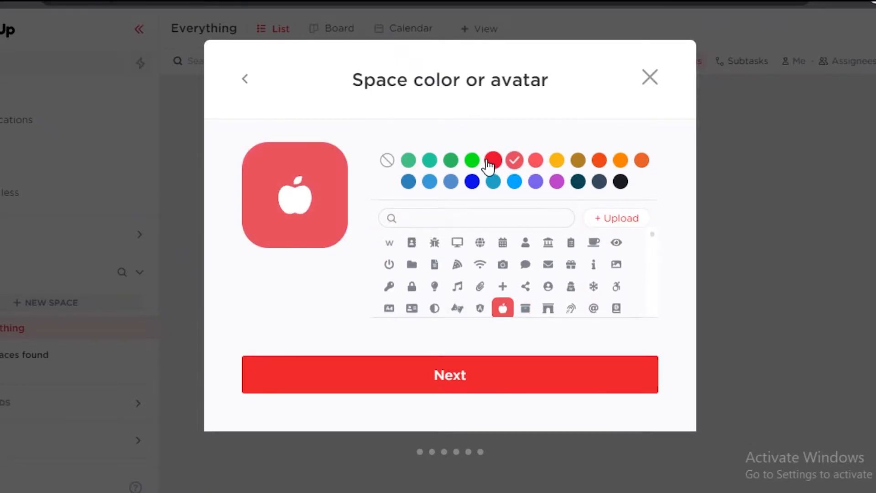
click(493, 160)
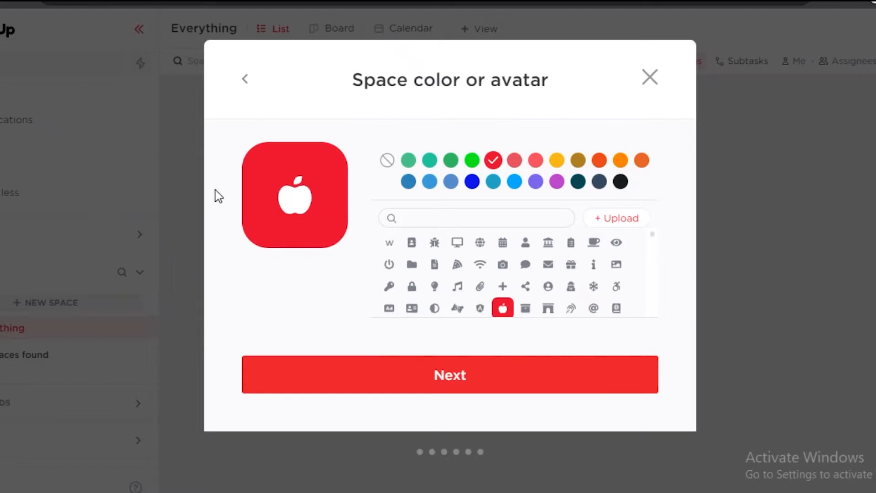
click(448, 387)
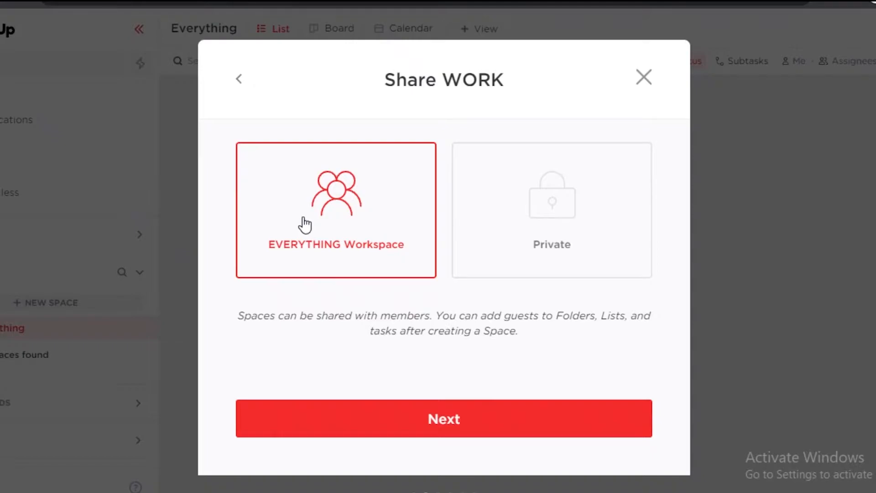
Compare the Private and workspace sharing options, and share the WORK Space with the EVERYTHING Workspace
click(487, 195)
click(352, 213)
click(586, 189)
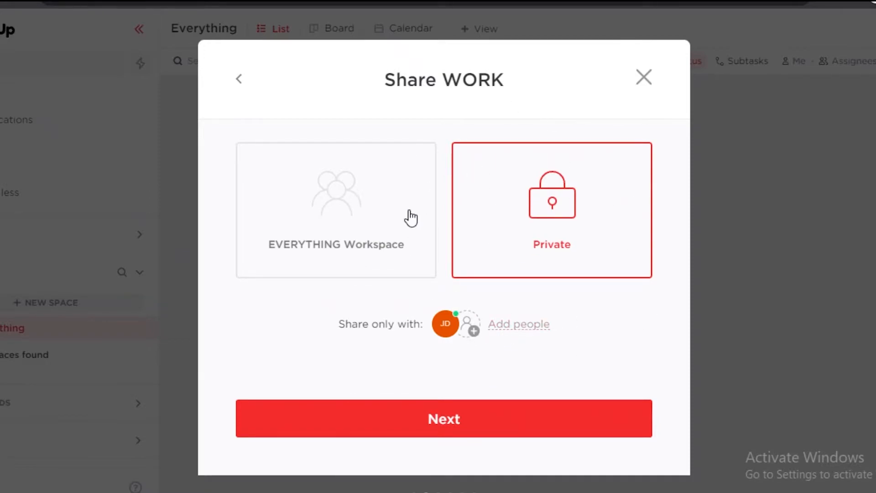
click(347, 223)
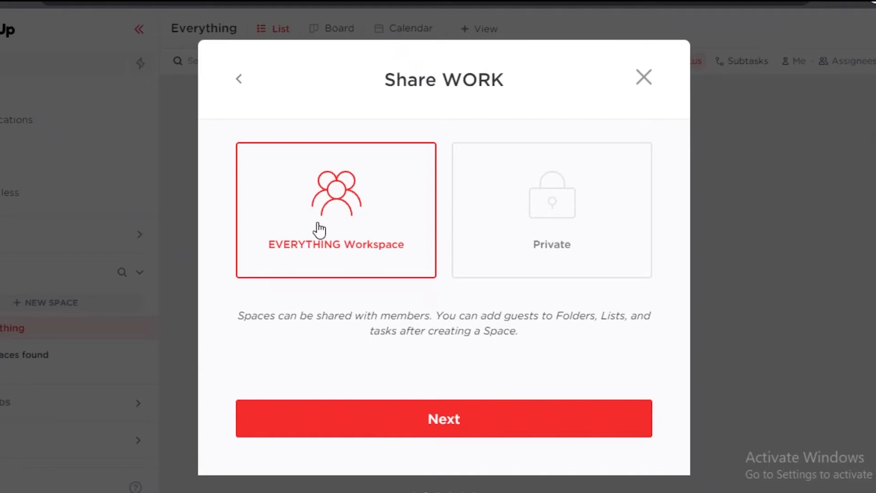
click(406, 422)
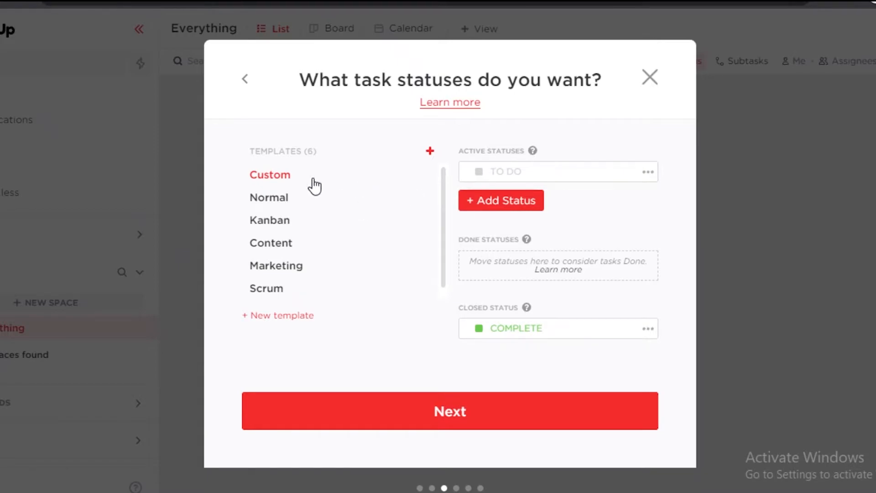
Preview the task status templates and apply the Normal template to the WORK Space
click(287, 215)
click(288, 201)
click(285, 223)
click(287, 245)
click(287, 263)
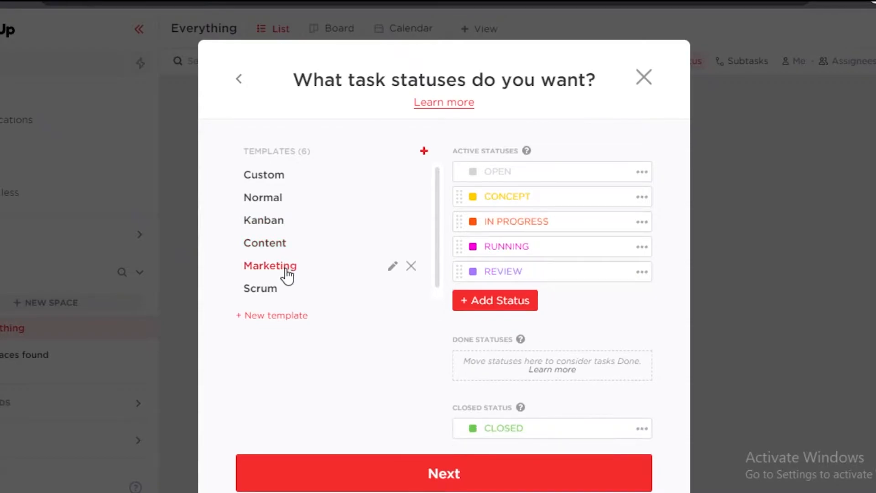
click(282, 291)
click(268, 208)
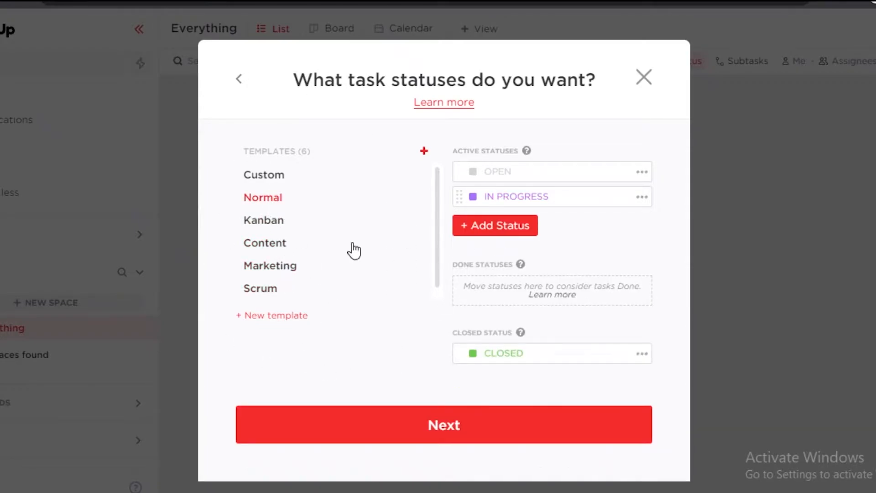
click(405, 440)
Continue to the ClickApps settings and turn off Priority, Tags, Multiple Assignees, Custom Fields and Time Tracking
scroll(393, 119, down, 2)
click(345, 122)
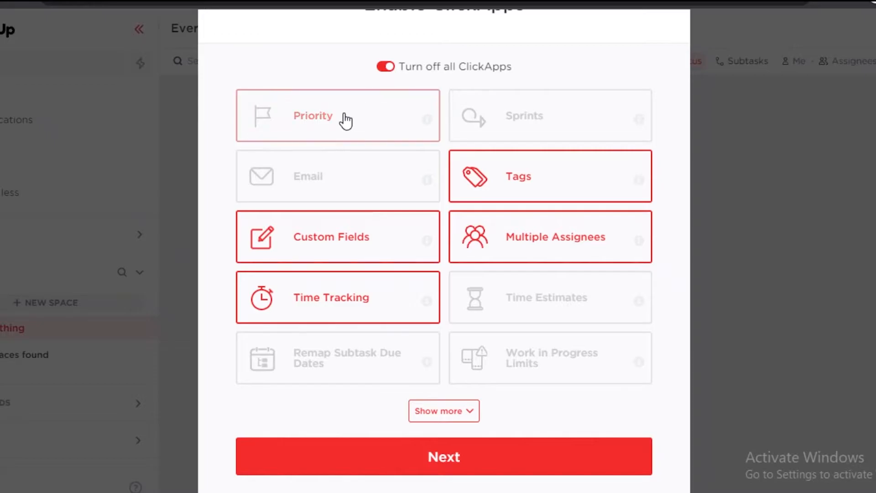
click(596, 200)
click(548, 237)
click(365, 248)
click(348, 316)
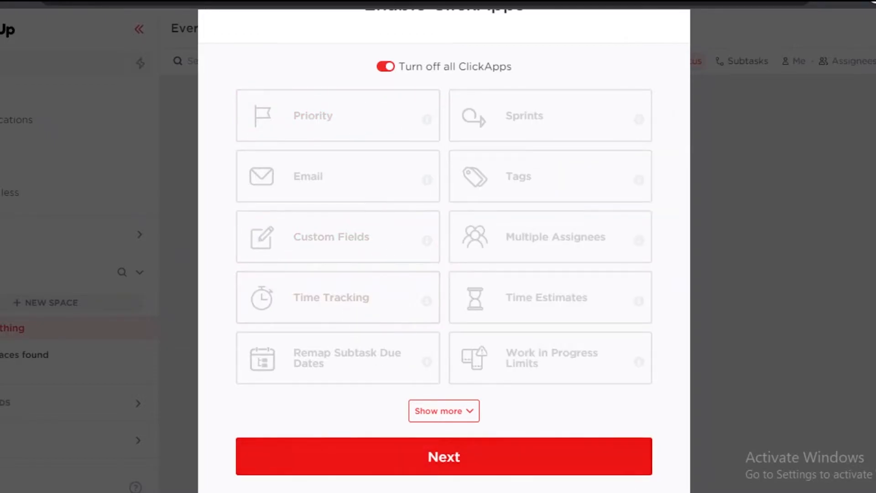
Expand the full list of ClickApps and turn off Incomplete Warning and Dependency Warning
click(424, 411)
scroll(510, 292, down, 4)
click(513, 275)
click(379, 336)
scroll(473, 201, up, 4)
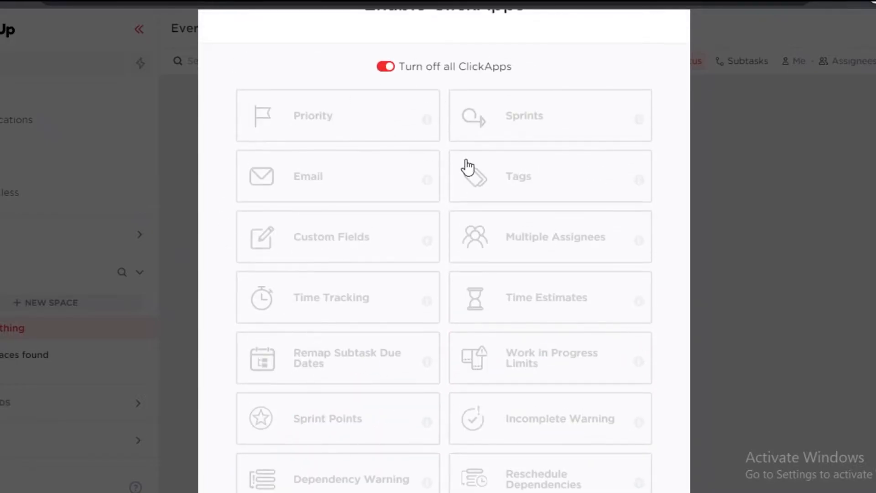
scroll(465, 268, down, 3)
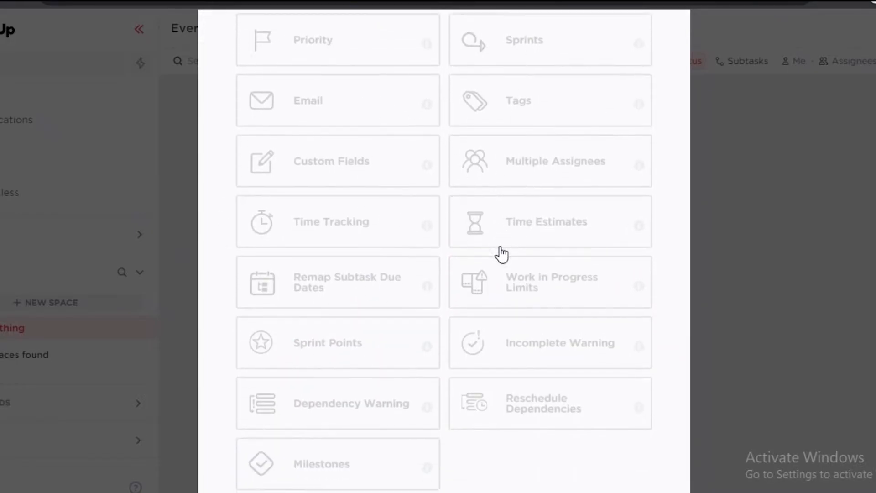
scroll(294, 386, up, 5)
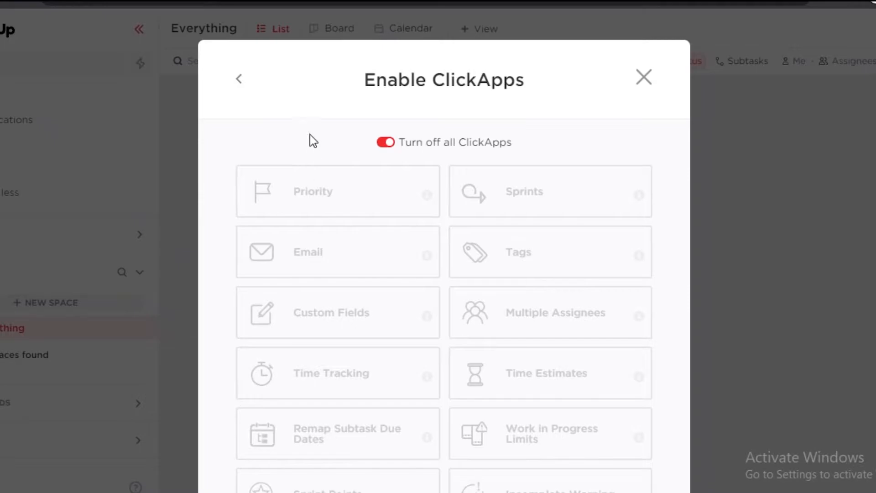
Enable the Priority, Tags, Multiple Assignees, Incomplete Warning and Dependency Warning ClickApps for the WORK Space
mouse_move(427, 195)
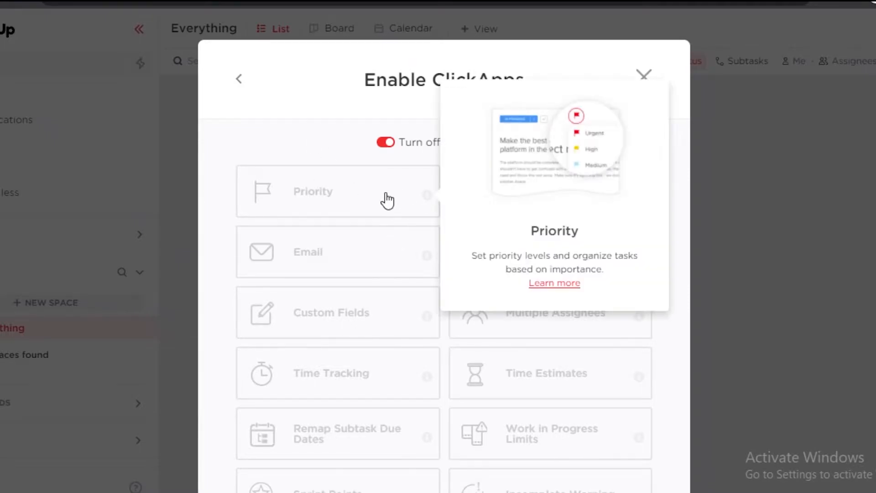
click(387, 200)
click(469, 249)
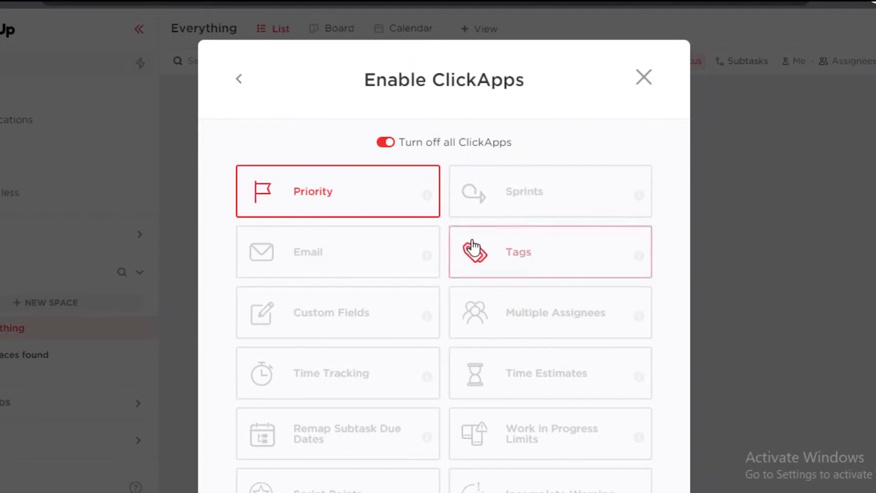
click(535, 325)
scroll(529, 324, down, 2)
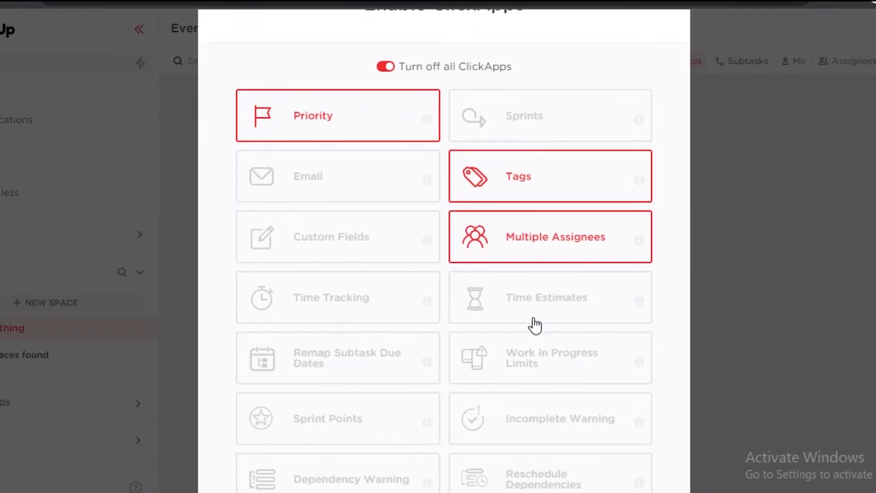
scroll(336, 335, down, 2)
scroll(367, 287, down, 1)
click(550, 266)
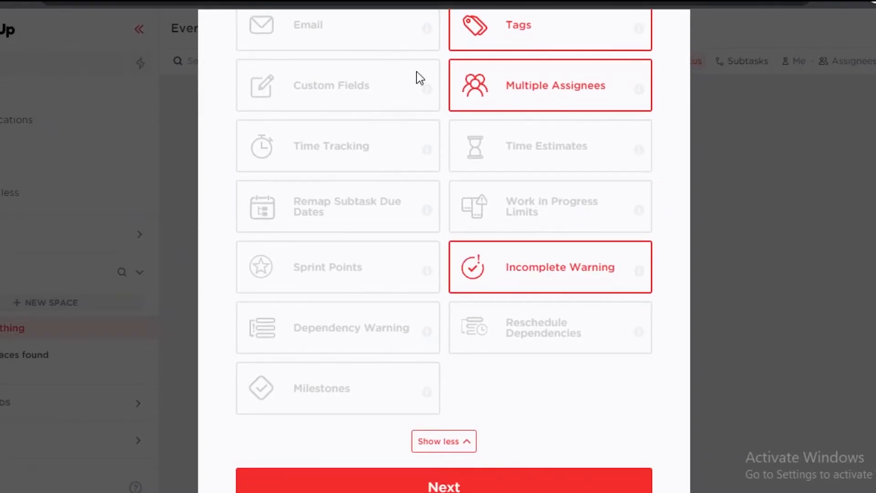
click(356, 323)
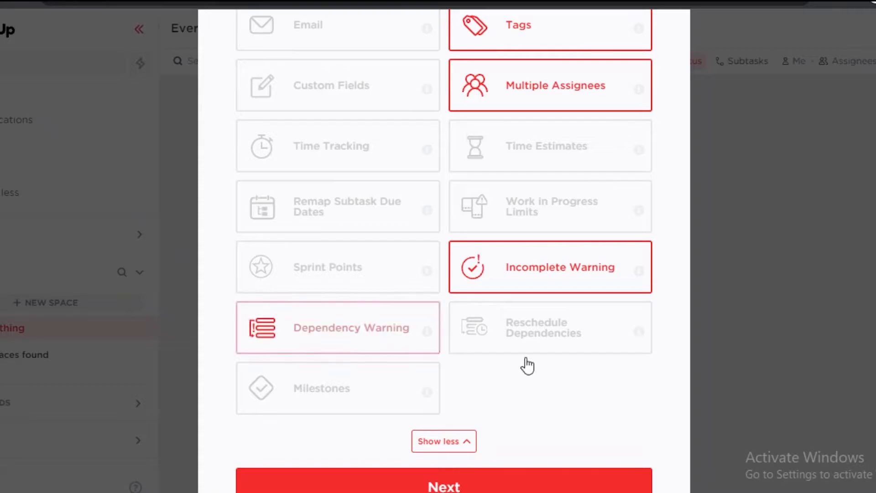
Review the full ClickApps list to see which ones are selected and which remain available
scroll(440, 336, up, 4)
scroll(505, 389, down, 4)
scroll(500, 320, up, 5)
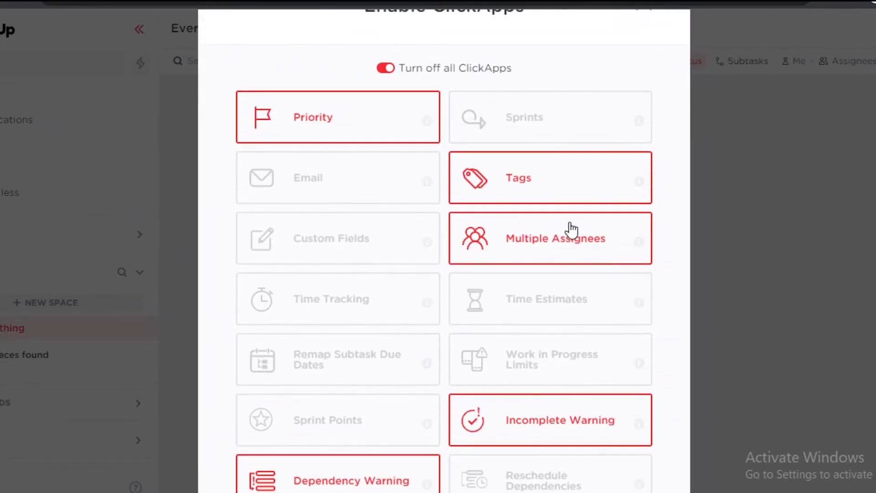
scroll(538, 228, down, 5)
scroll(505, 170, up, 7)
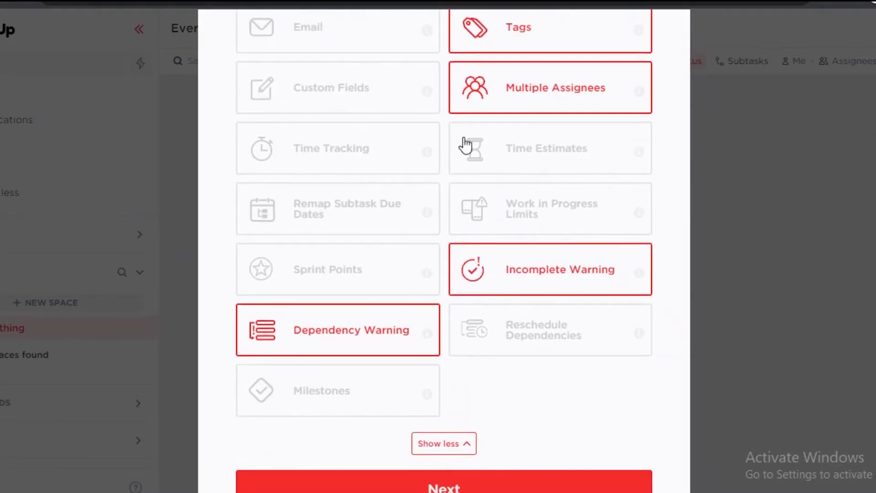
scroll(364, 194, down, 2)
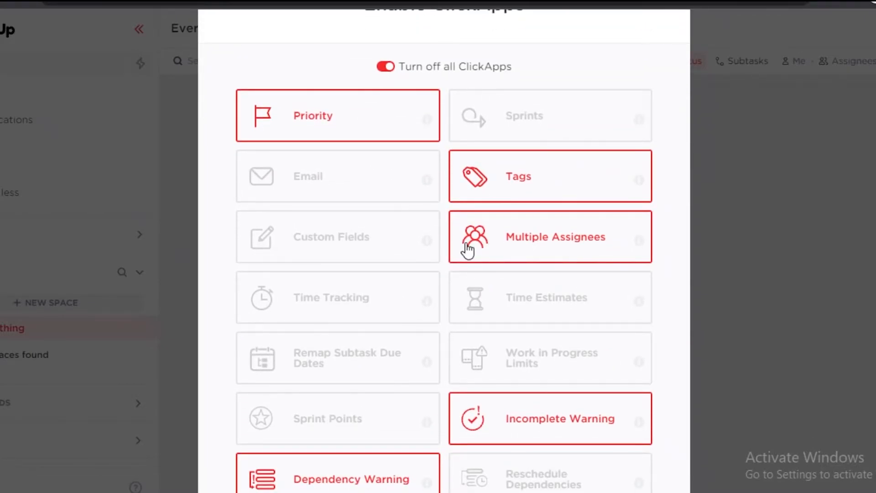
scroll(492, 232, down, 2)
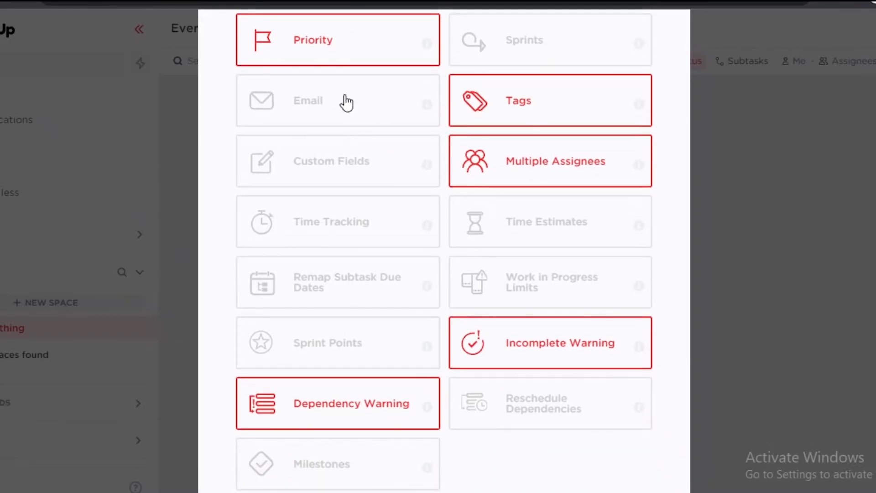
Enable the Email, Custom Fields, Time Tracking, Remap Subtask Due Dates, Sprint Points and Time Estimates ClickApps
click(301, 103)
click(304, 157)
click(307, 221)
click(322, 287)
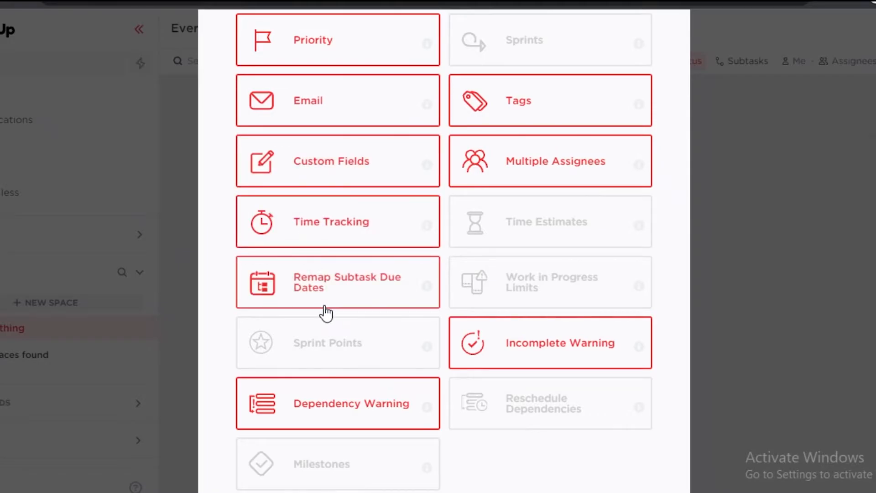
click(333, 342)
click(475, 231)
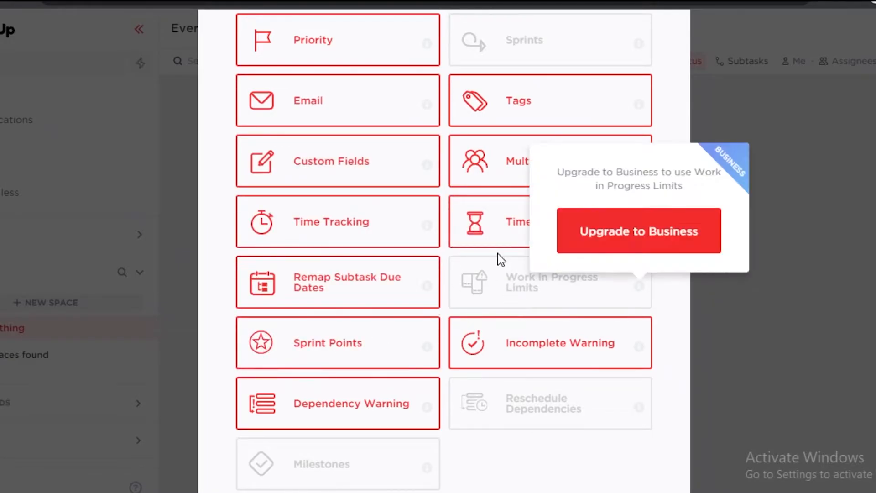
Turn off Email, Custom Fields, Time Tracking, Remap Subtask Due Dates and Sprint Points, and continue to the default view settings
scroll(472, 172, up, 3)
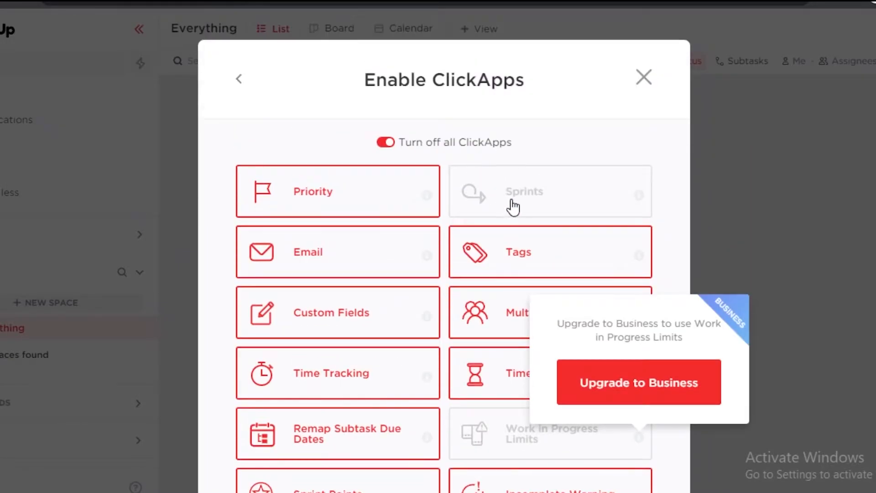
click(504, 200)
click(504, 200)
click(408, 273)
click(322, 318)
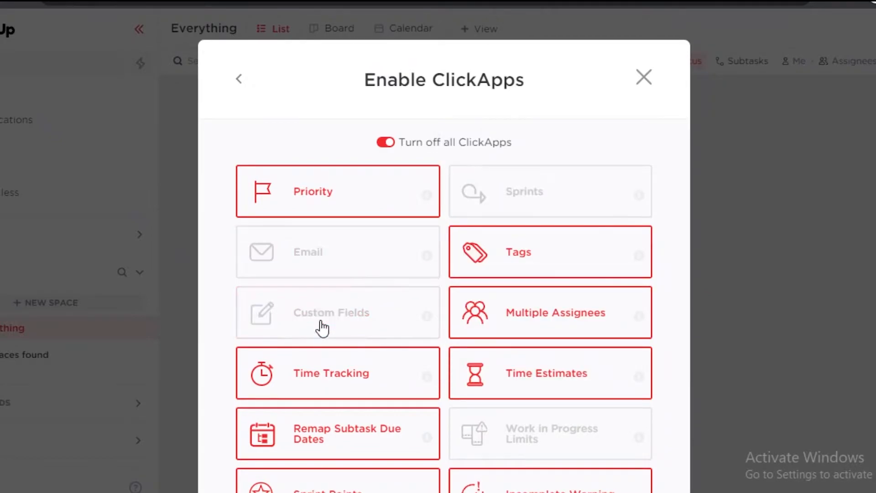
click(342, 372)
click(346, 445)
scroll(336, 308, down, 2)
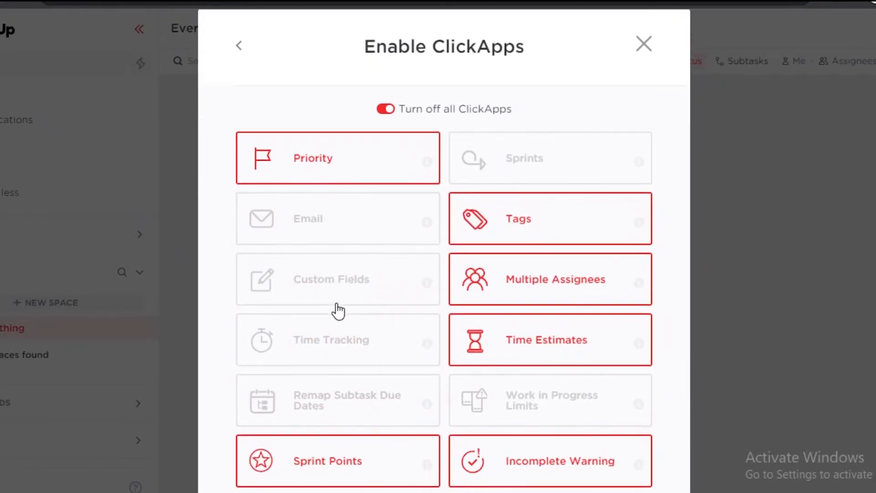
scroll(395, 415, down, 1)
click(397, 414)
scroll(397, 417, down, 5)
scroll(415, 316, up, 2)
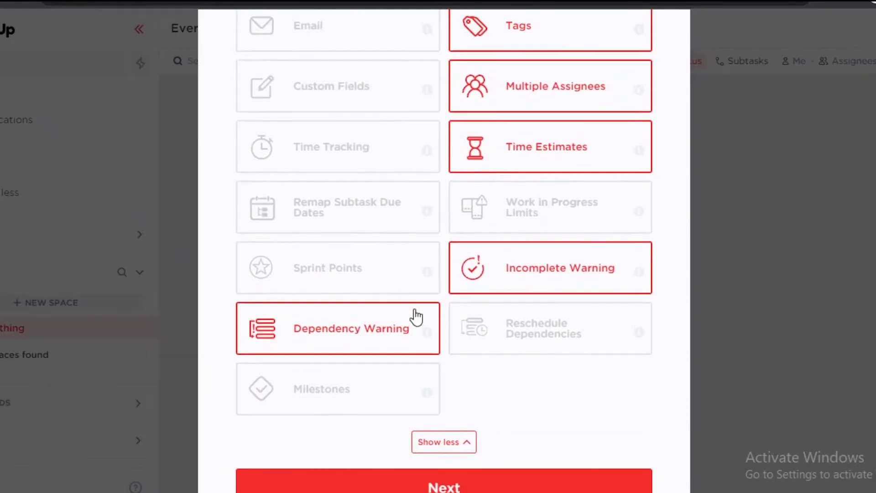
scroll(487, 424, down, 2)
click(487, 424)
Make Timeline, Mind Map, Map, Calendar, Activity, Gantt, Table and Workload required views for the Space
scroll(477, 114, up, 3)
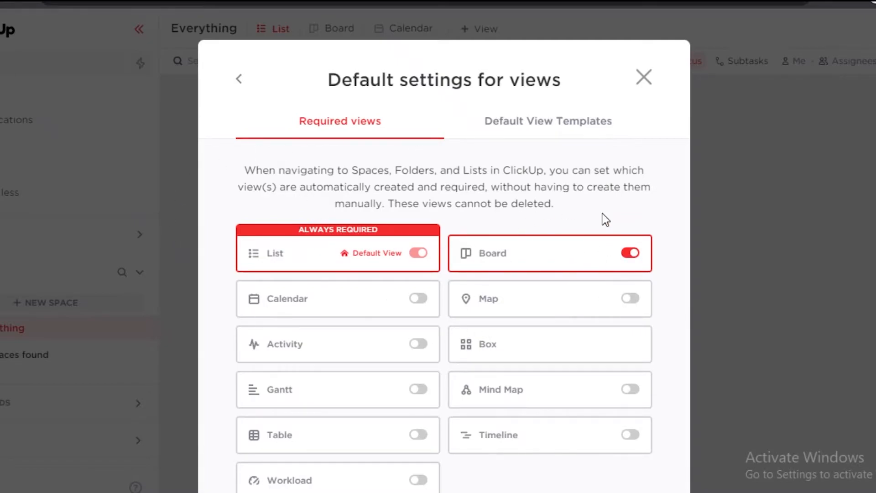
scroll(417, 314, down, 2)
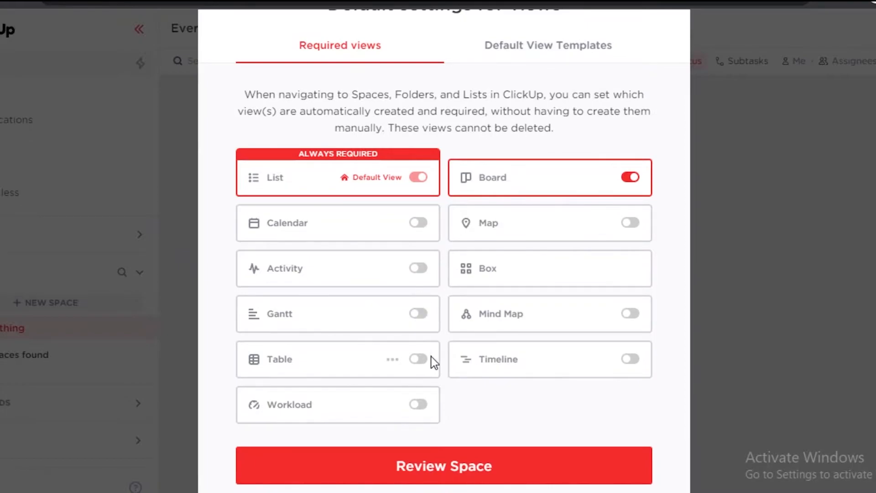
click(625, 360)
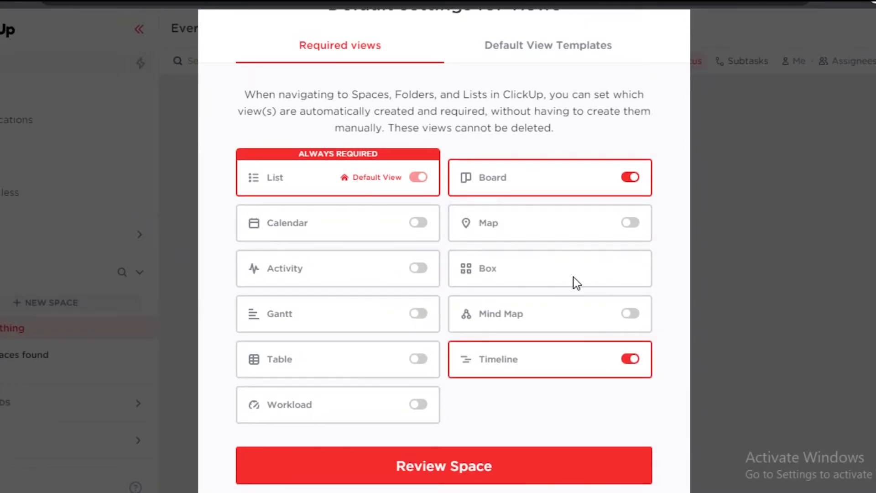
click(629, 313)
click(632, 222)
click(413, 223)
click(422, 271)
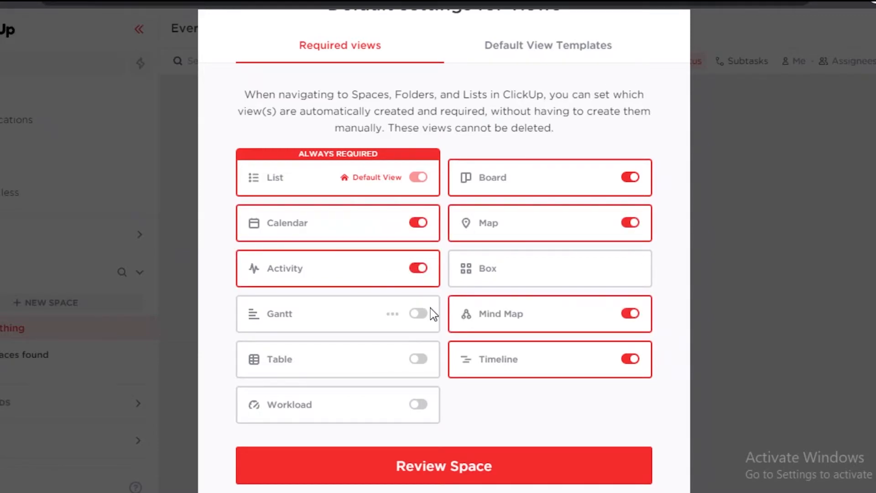
click(417, 314)
click(418, 361)
click(417, 405)
scroll(361, 228, up, 2)
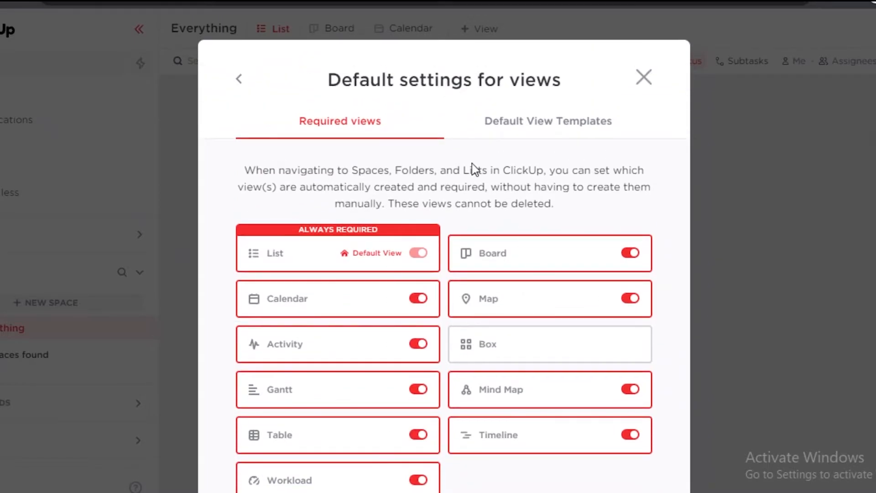
Review the settings summary of the WORK Space and create the Space
scroll(520, 275, down, 2)
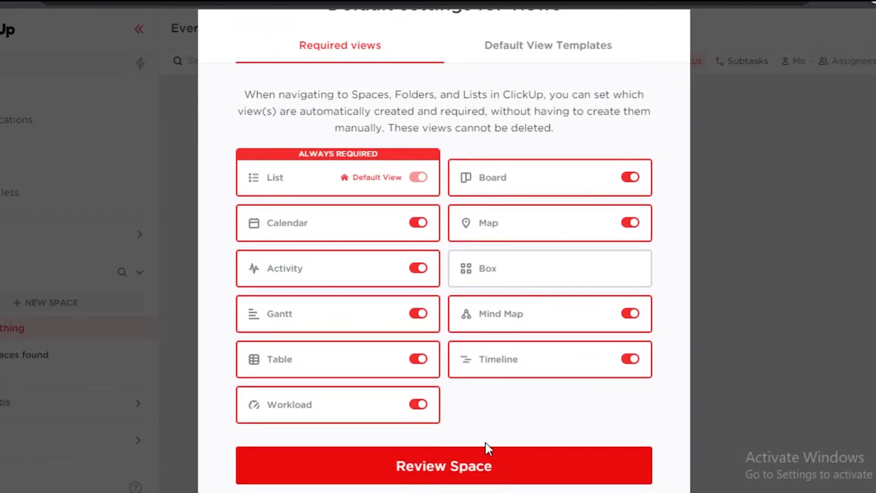
click(482, 459)
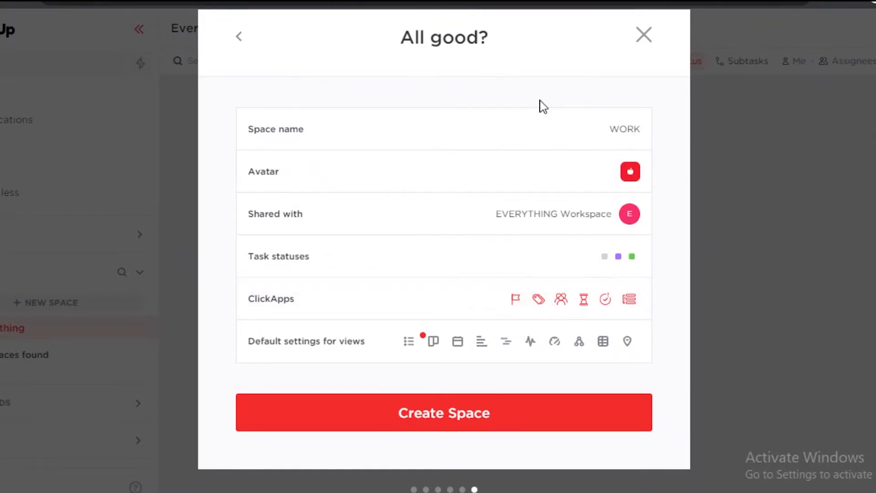
click(439, 428)
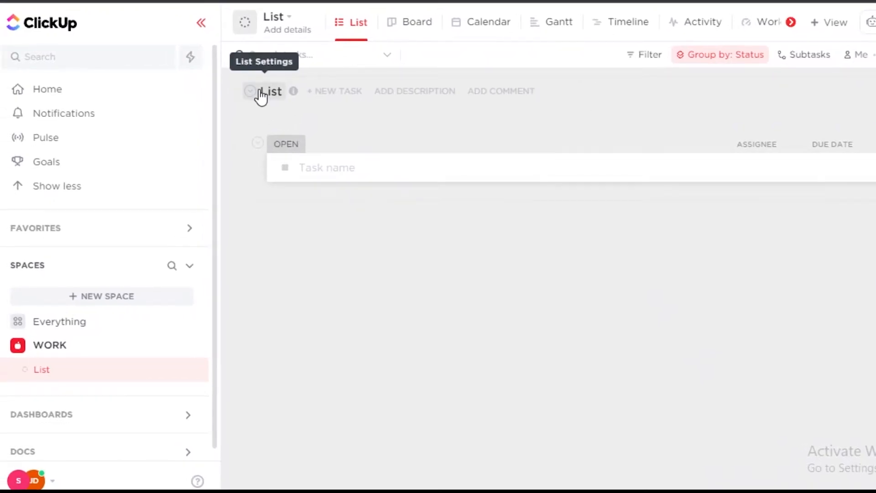
Add the tasks MATHS, ENGLISH and PHILOSOPHY under the Open status in the WORK Space's List
click(352, 176)
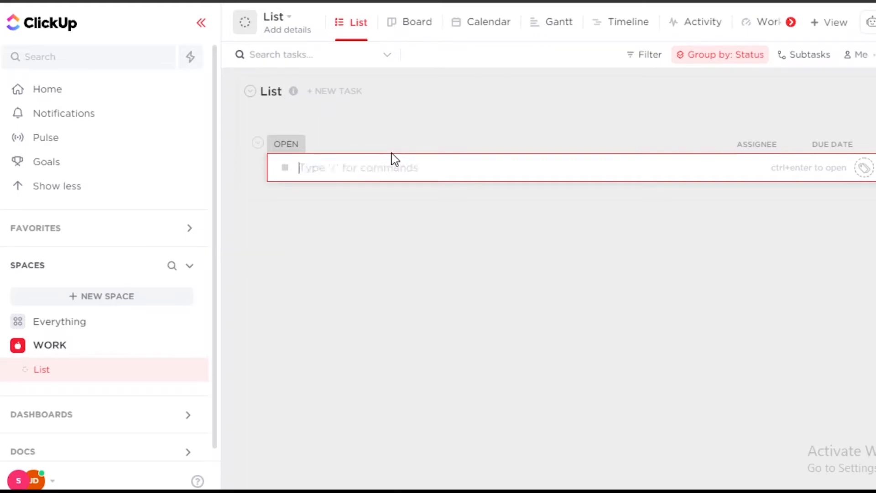
text(AD)
key(BackSpace)
text(MATH)
key(BackSpace)
key(BackSpace)
key(BackSpace)
key(BackSpace)
text(MATHS)
key(Return)
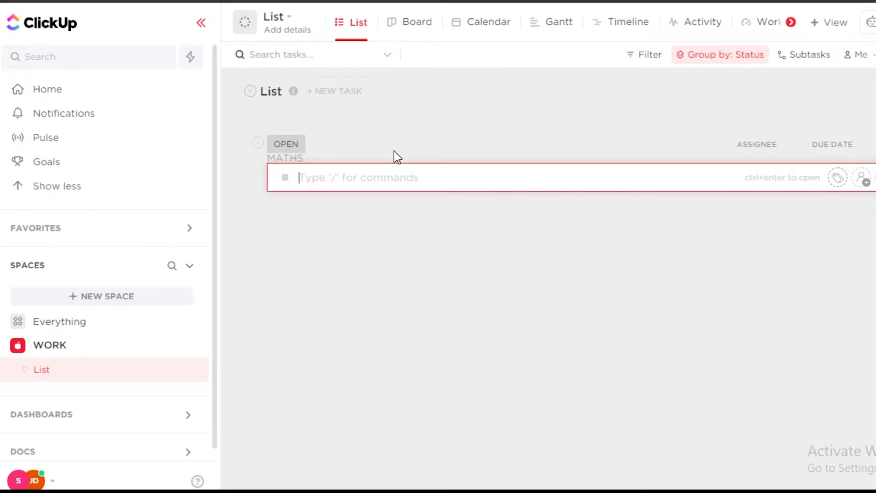
text(E)
key(BackSpace)
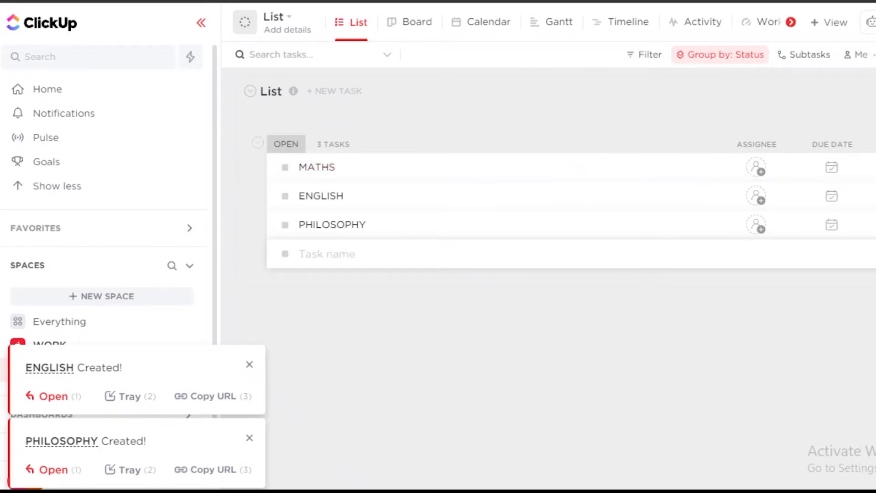
Look at the available task column options and the actions offered for the List, and close both
click(873, 144)
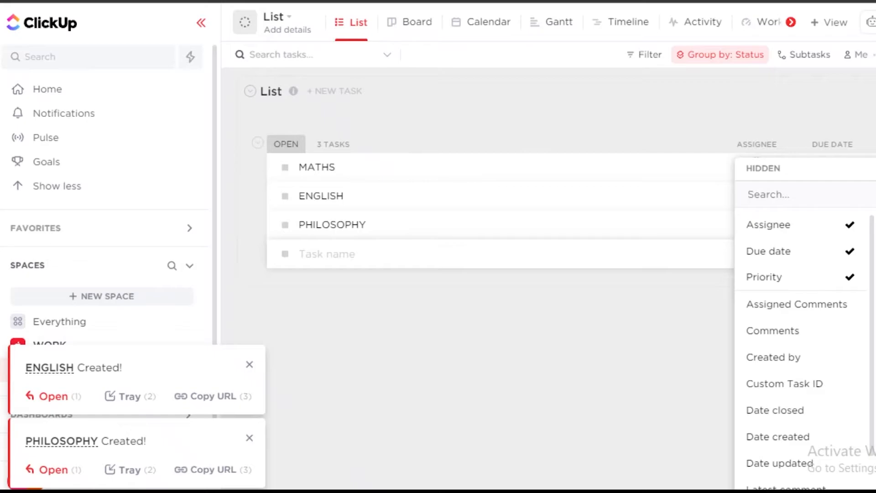
key(Escape)
click(250, 92)
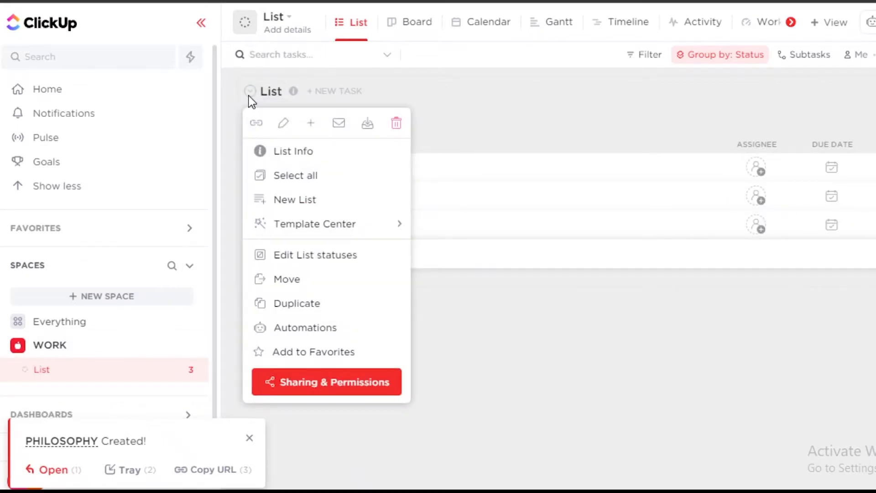
key(Escape)
Add a new task named GEOGRAPHY to the WORK Space's List
click(338, 93)
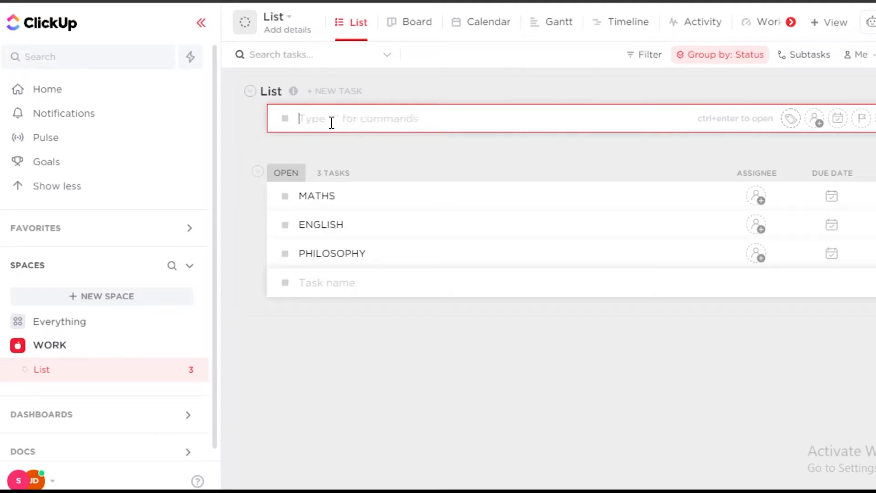
text(M)
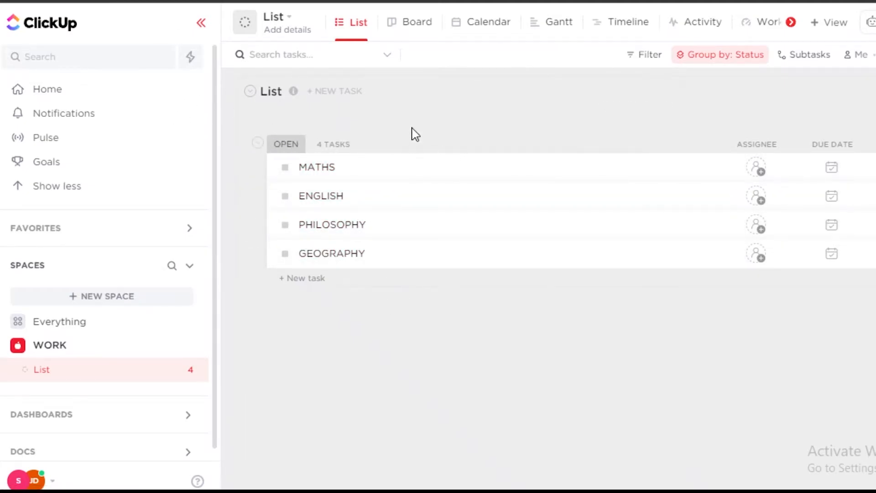
Look at the options for grouping the List's tasks and close them without changing the grouping
click(717, 56)
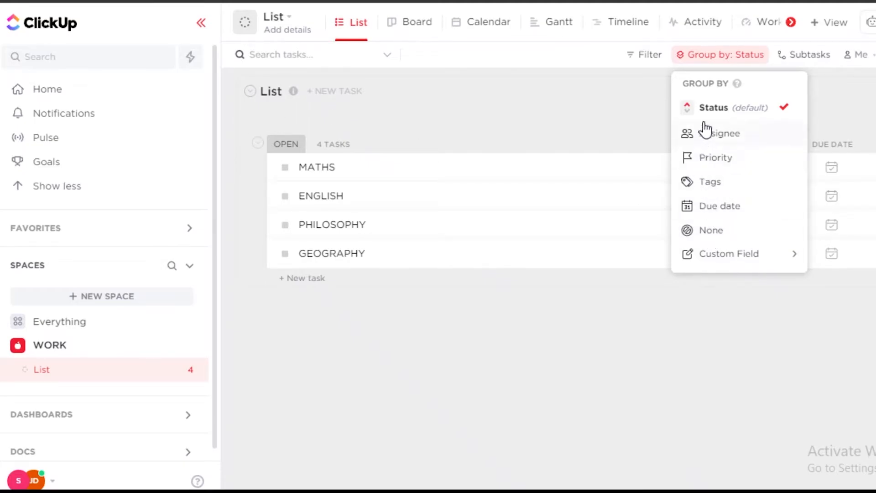
click(503, 123)
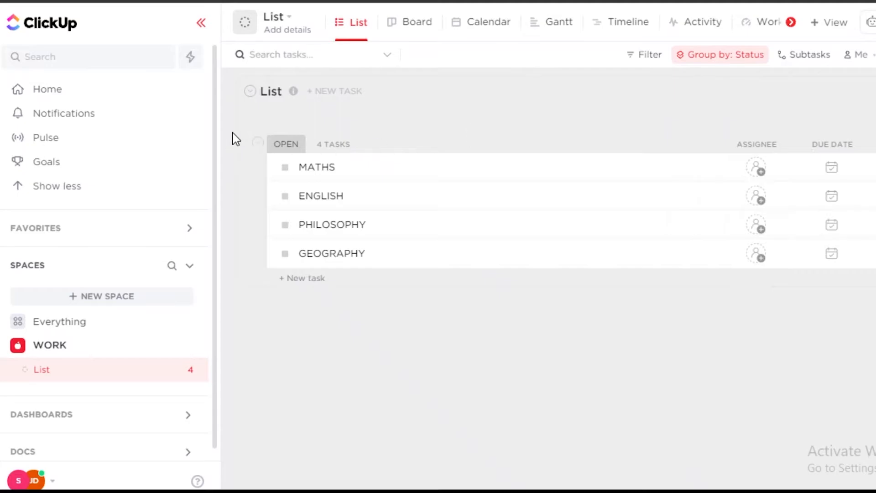
Open the status management for the List and switch from Space statuses to custom statuses
click(292, 146)
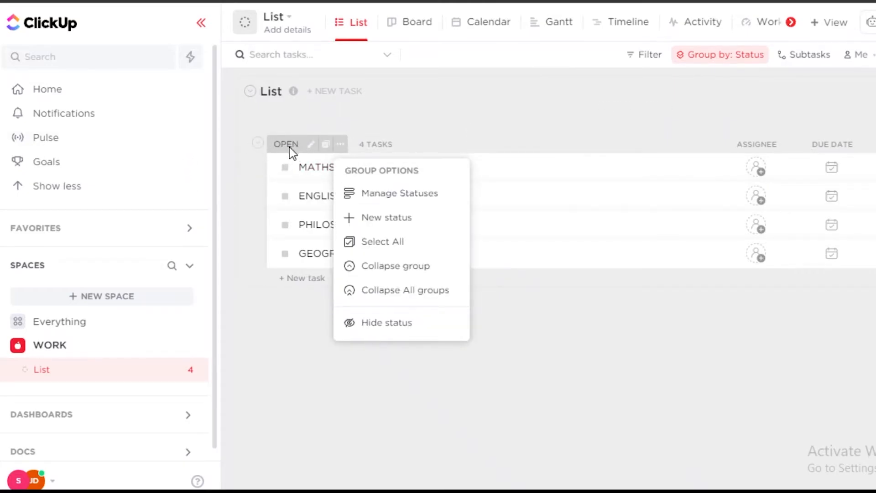
click(388, 194)
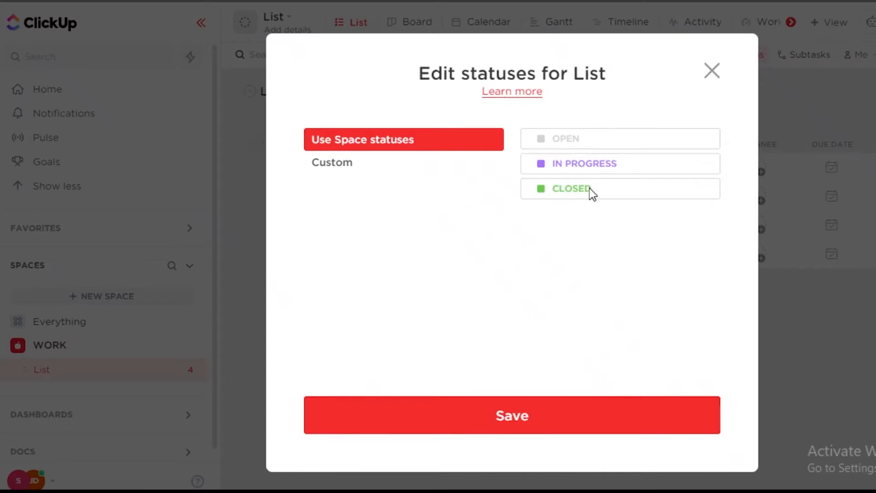
click(340, 175)
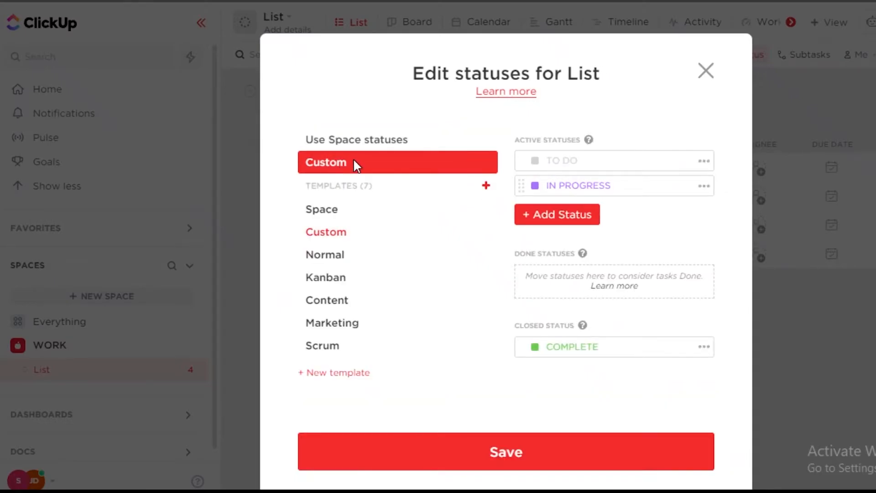
scroll(566, 342, down, 1)
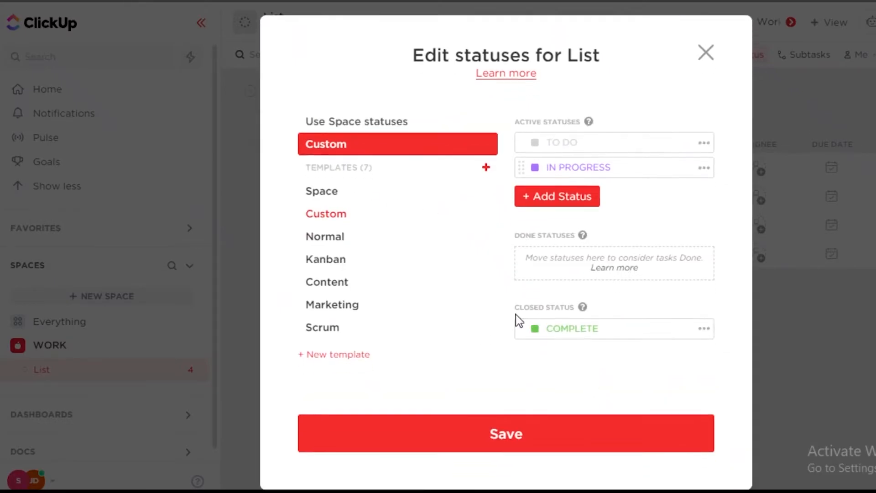
click(327, 353)
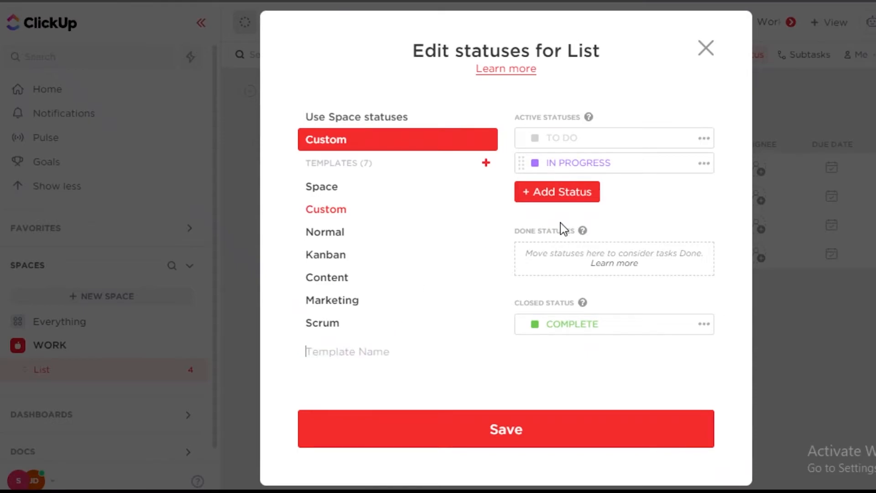
Add an active status named WORKING ON to the List's custom statuses and colour it red
click(561, 202)
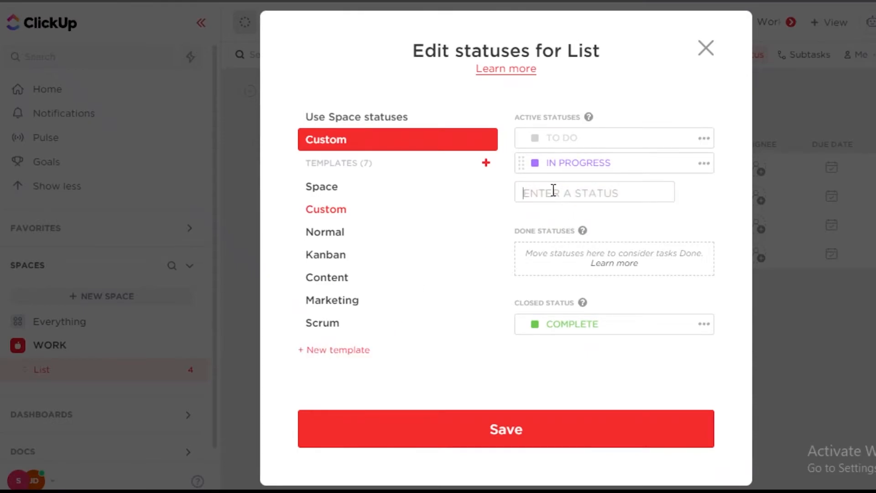
text(WORKING ON)
key(Return)
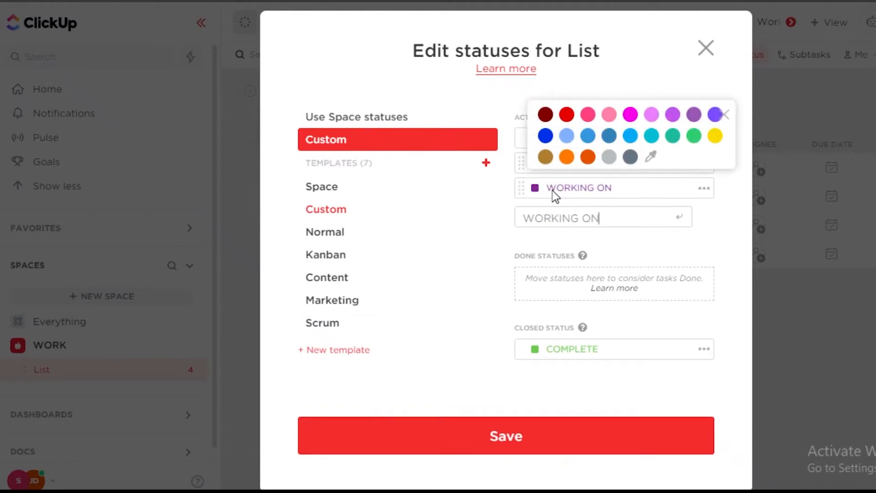
click(566, 114)
click(654, 246)
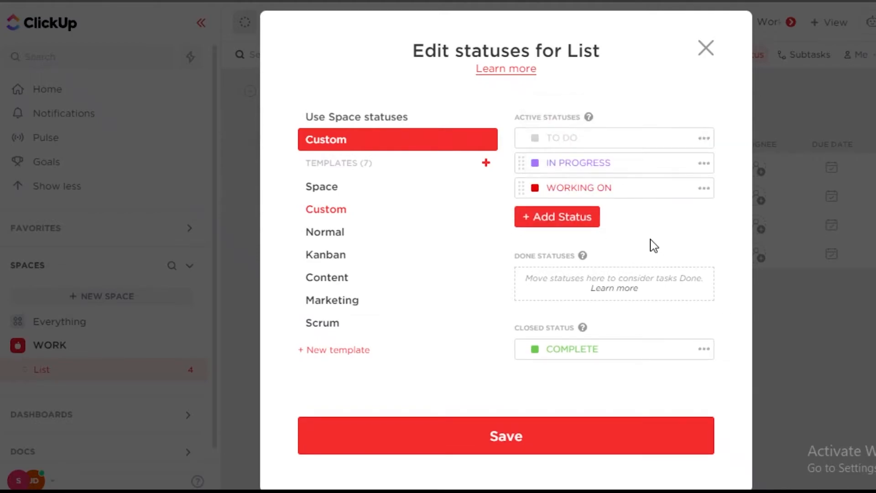
Add two more active statuses named IN NOTICE and TO REVIEW to the List's custom statuses
click(551, 222)
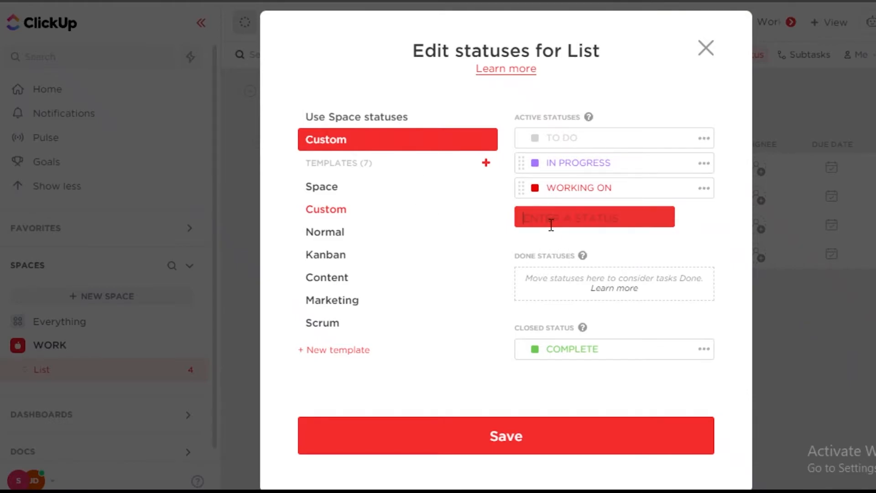
text(IN NOTICE)
key(Return)
text(TO REVIEW)
key(Return)
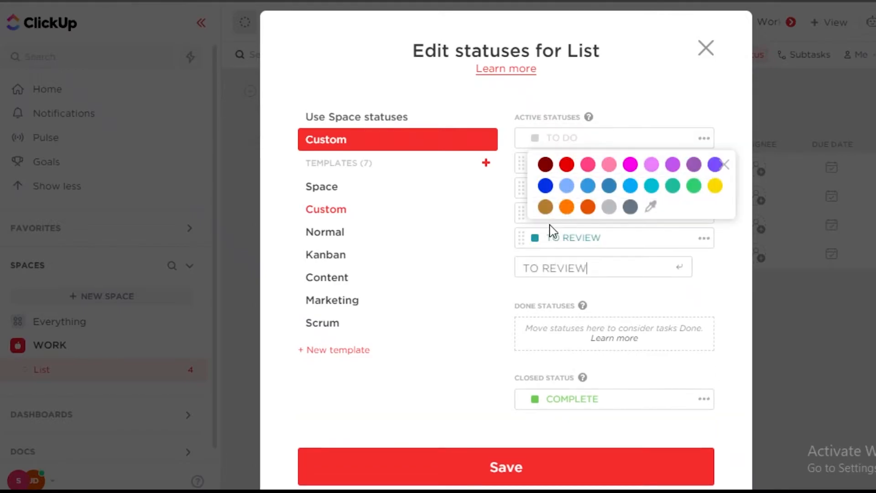
click(595, 298)
Review the active, done and closed statuses and look at the option offered for the COMPLETE status
scroll(595, 297, down, 2)
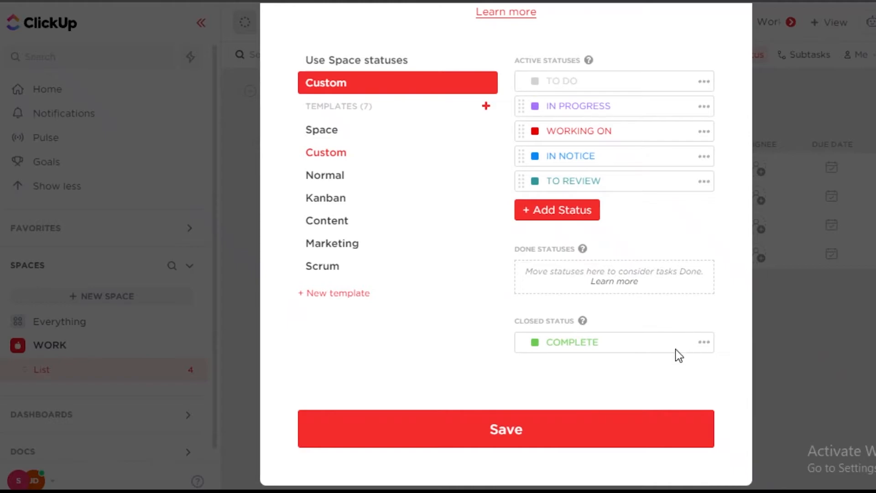
scroll(679, 363, up, 3)
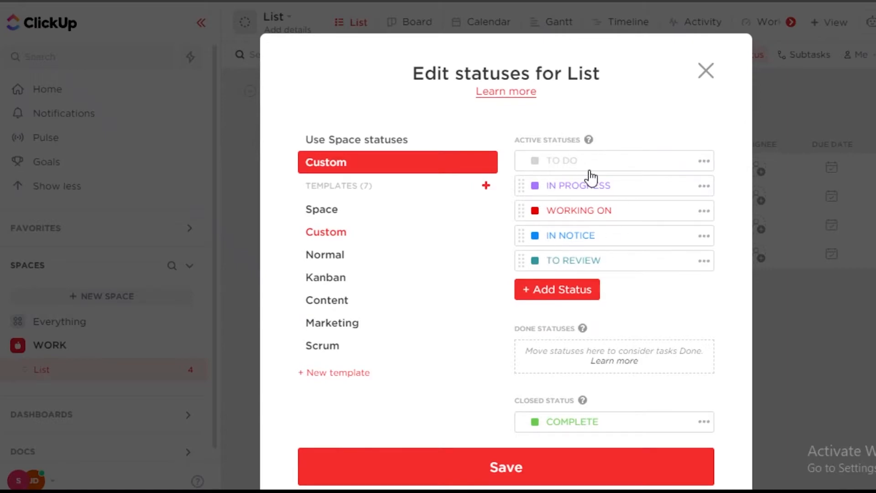
scroll(538, 395, down, 3)
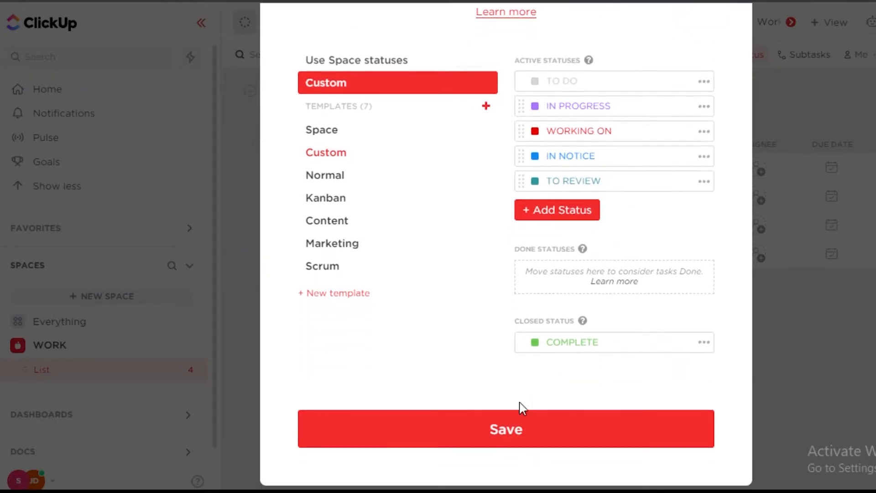
click(712, 341)
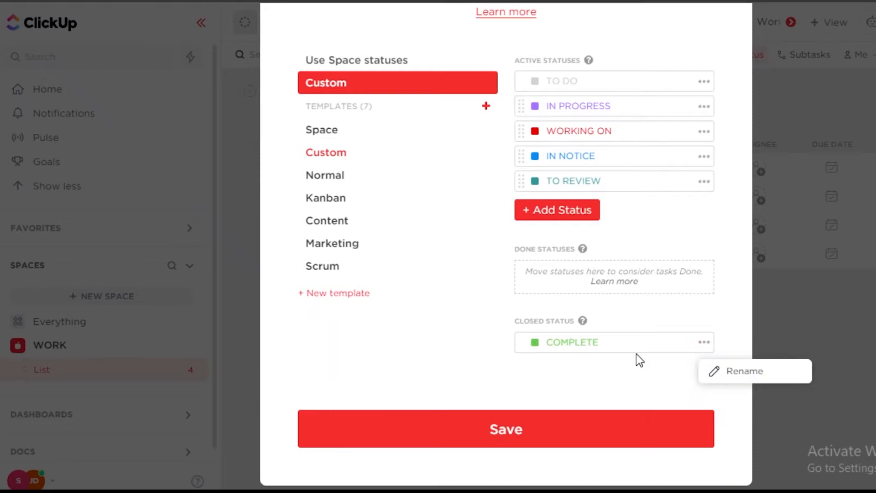
click(681, 371)
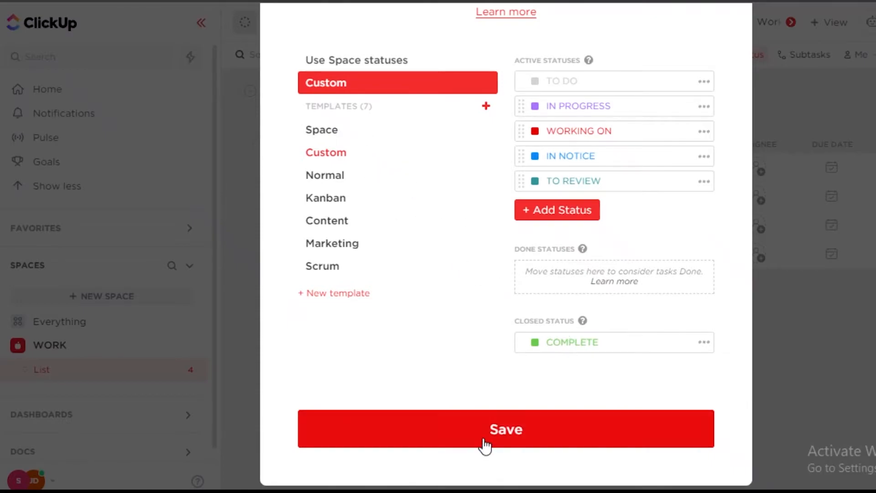
scroll(687, 263, up, 2)
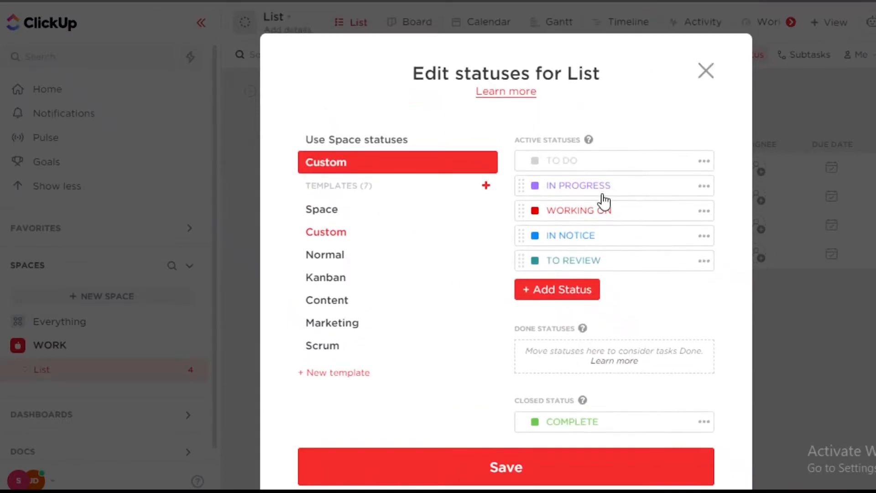
Preview the Space, Custom and Normal status templates, and apply the Kanban template to the List
click(325, 218)
click(334, 241)
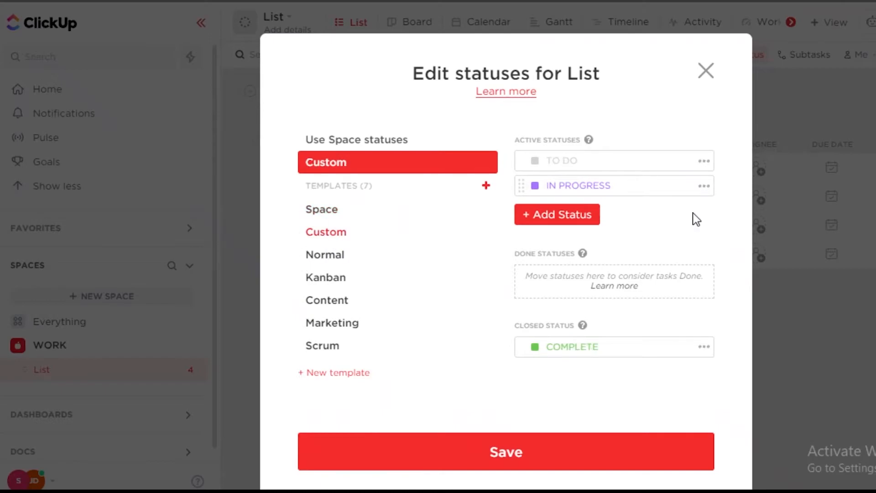
click(332, 259)
click(325, 282)
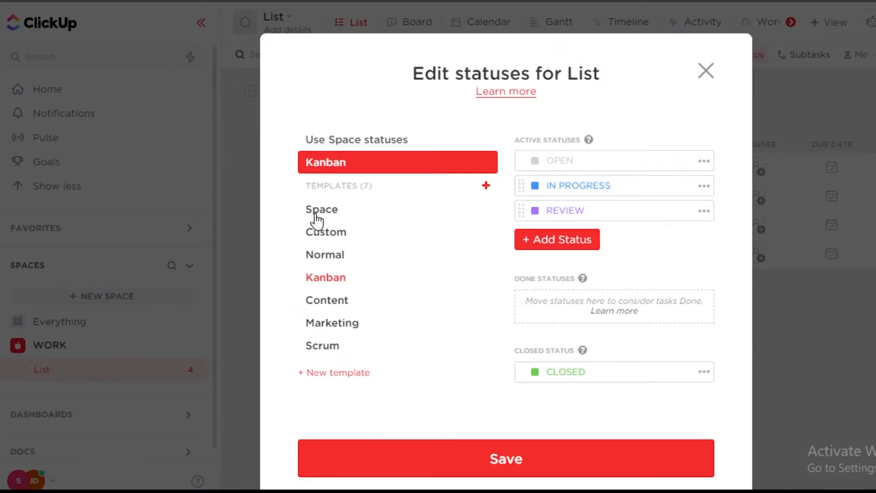
click(710, 72)
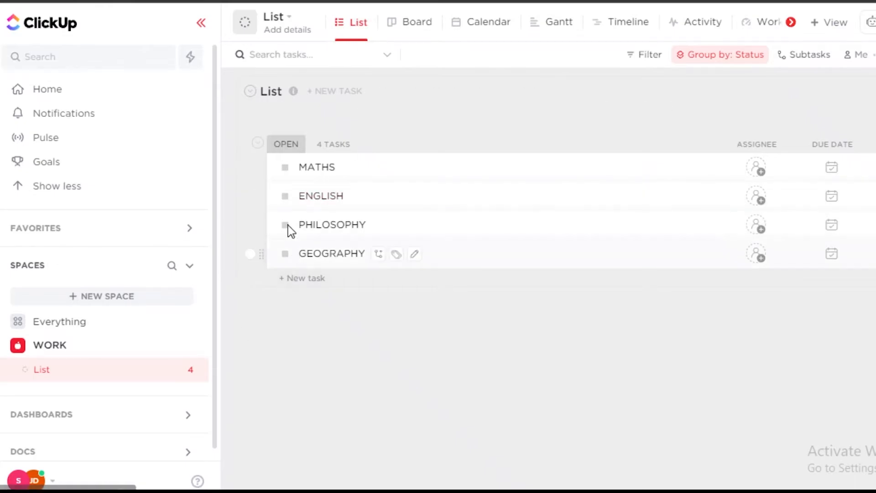
In the Board view, move the MATHS task from Open to In Progress and return it to Open
click(418, 20)
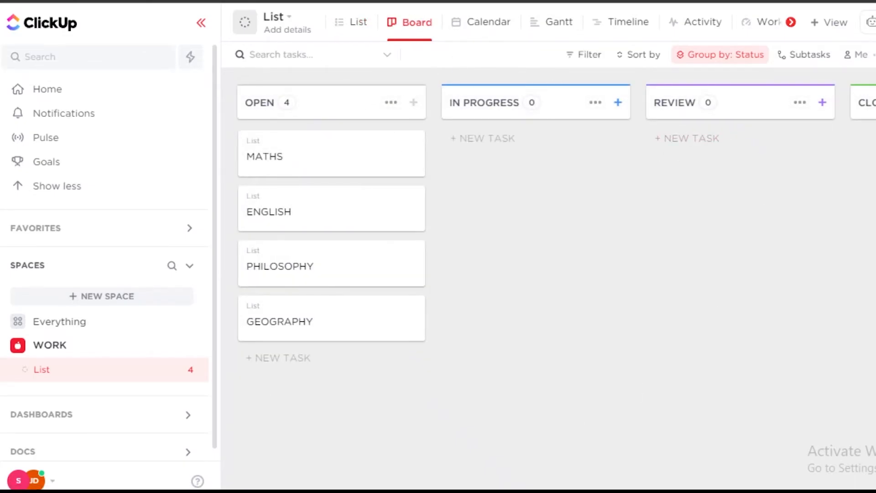
drag(568, 487, 548, 487)
drag(301, 162, 495, 355)
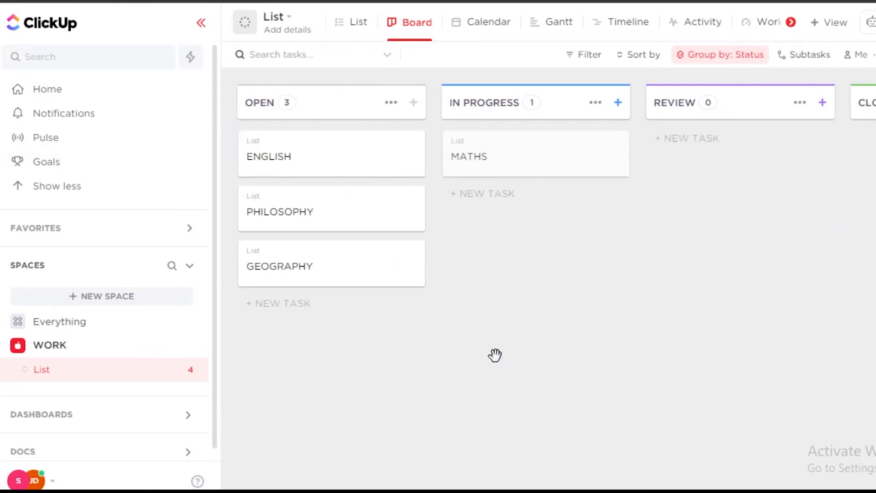
drag(521, 166, 299, 151)
Open the MATHS task from the List view and look at its priority choices and task settings
click(348, 23)
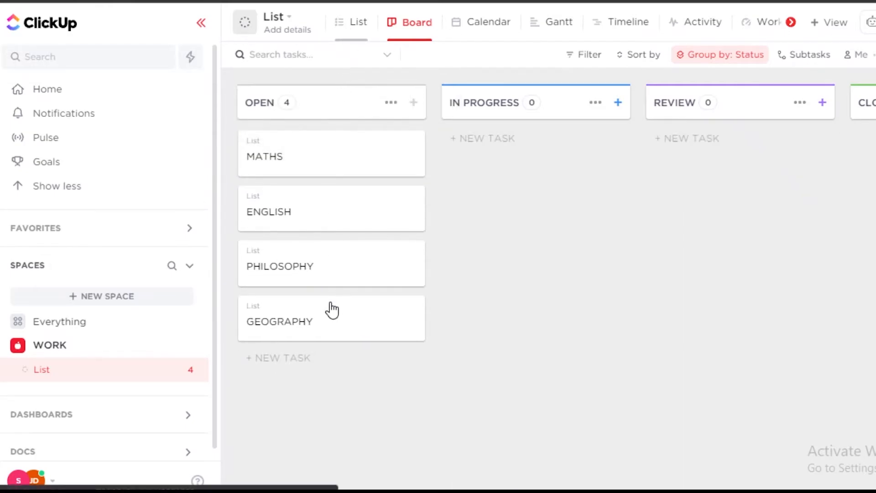
click(471, 171)
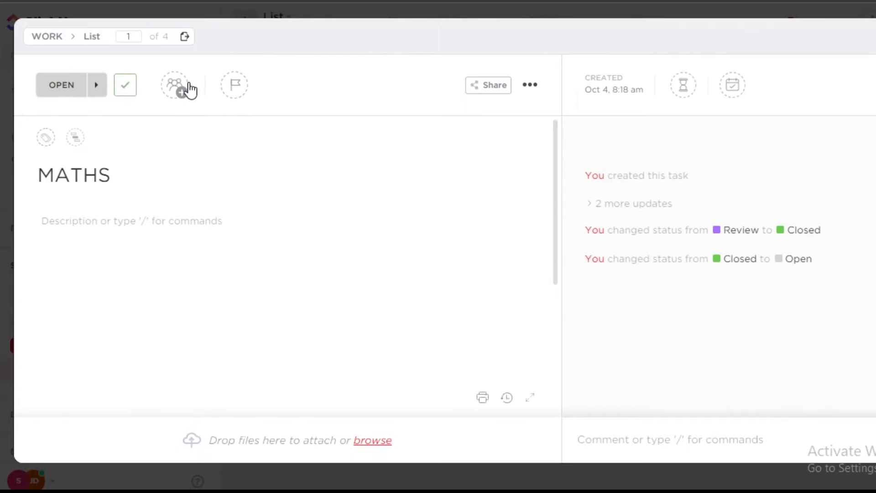
click(235, 96)
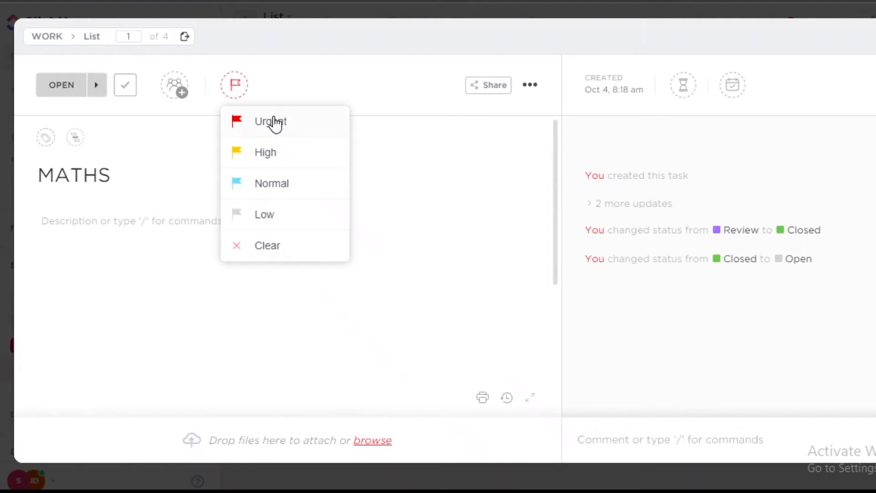
click(529, 85)
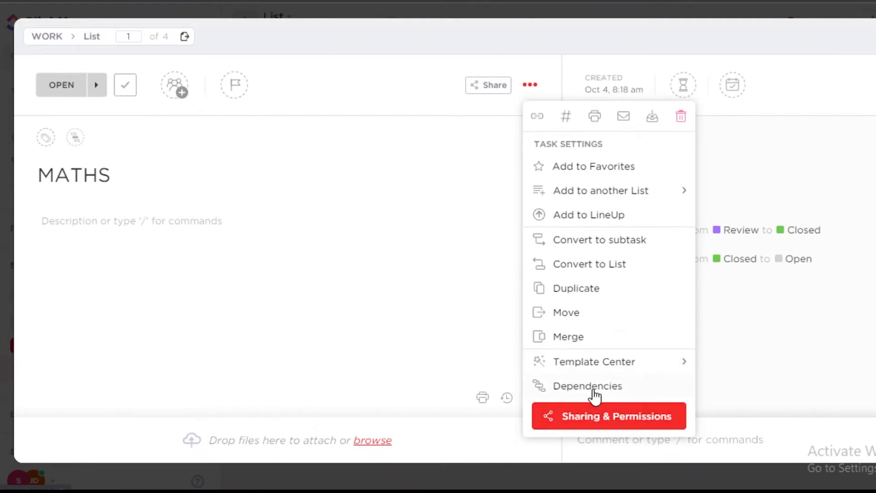
click(517, 143)
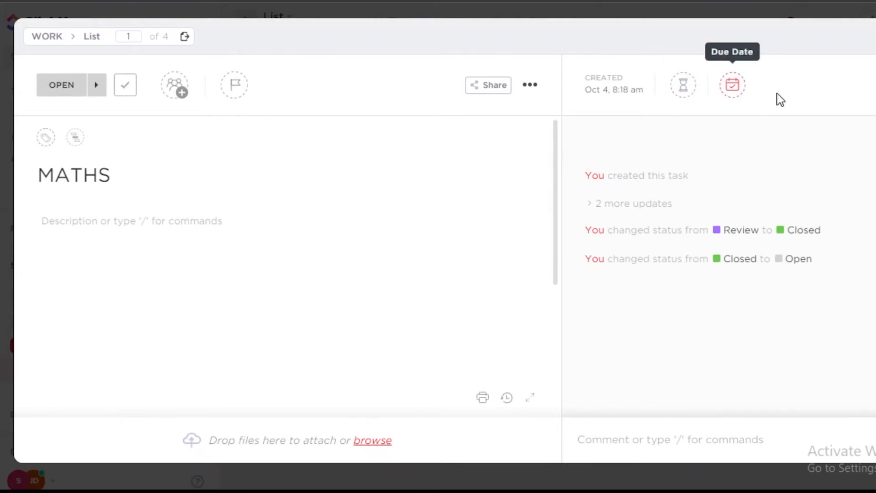
Set the MATHS task's status to Closed and close the task window
click(63, 89)
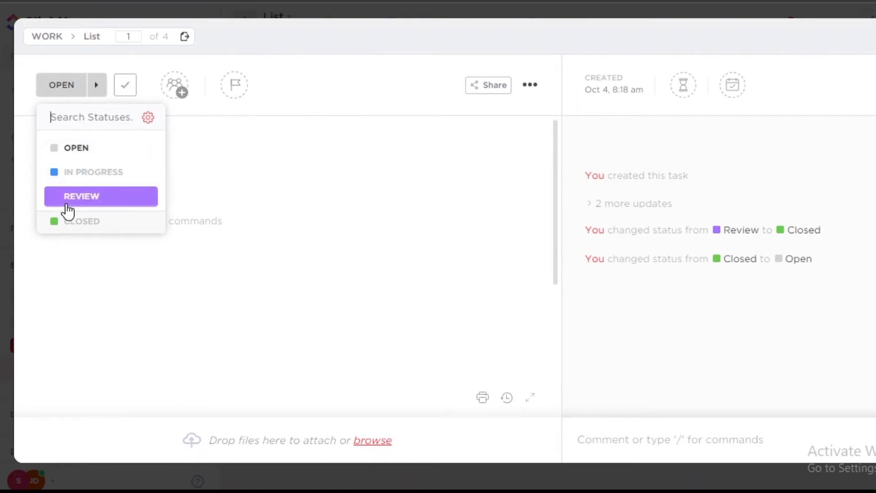
click(69, 220)
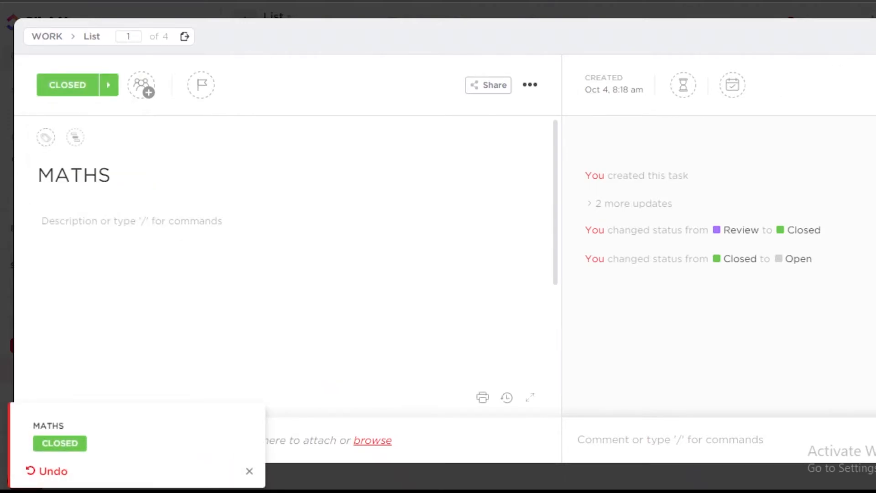
key(Escape)
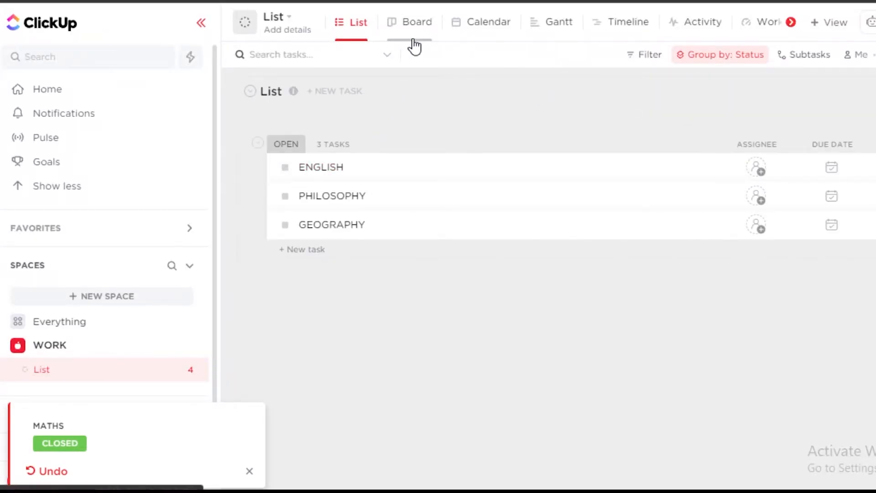
View the List's tasks in the Board view and look through the October 2021 calendar
click(414, 43)
click(492, 39)
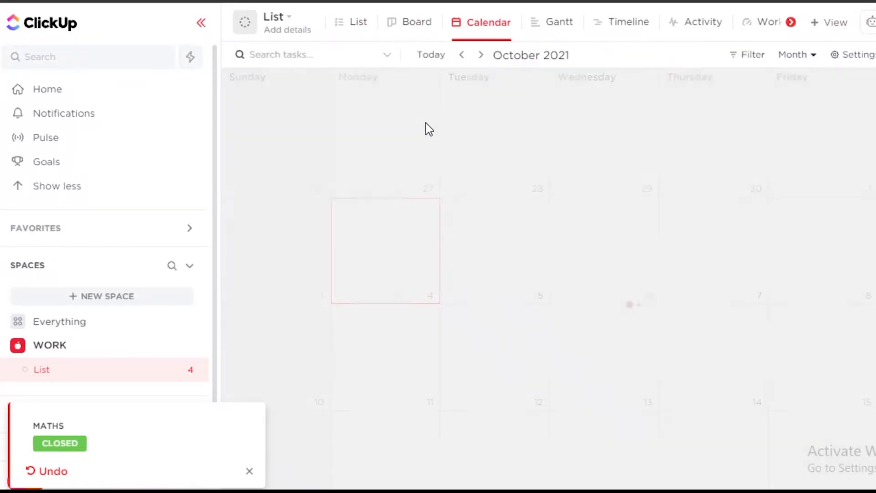
scroll(347, 252, down, 5)
scroll(547, 274, up, 5)
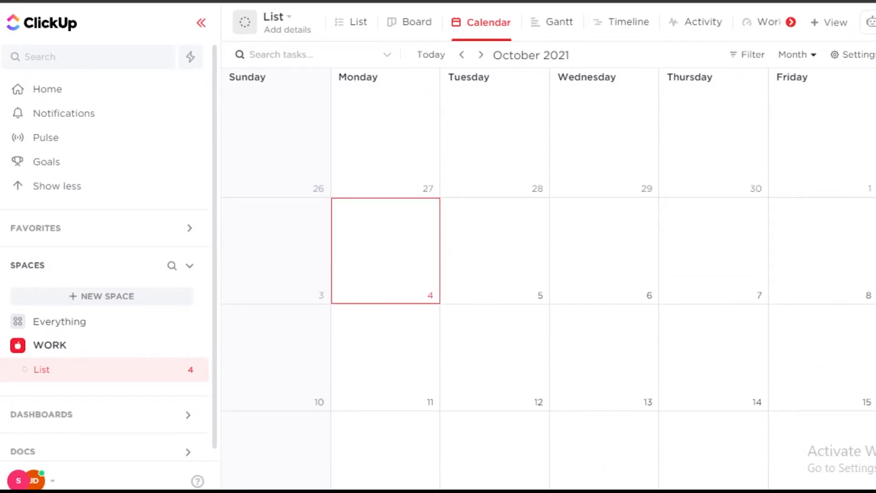
Return to the List view and set the PHILOSOPHY task's due date to tomorrow
click(363, 22)
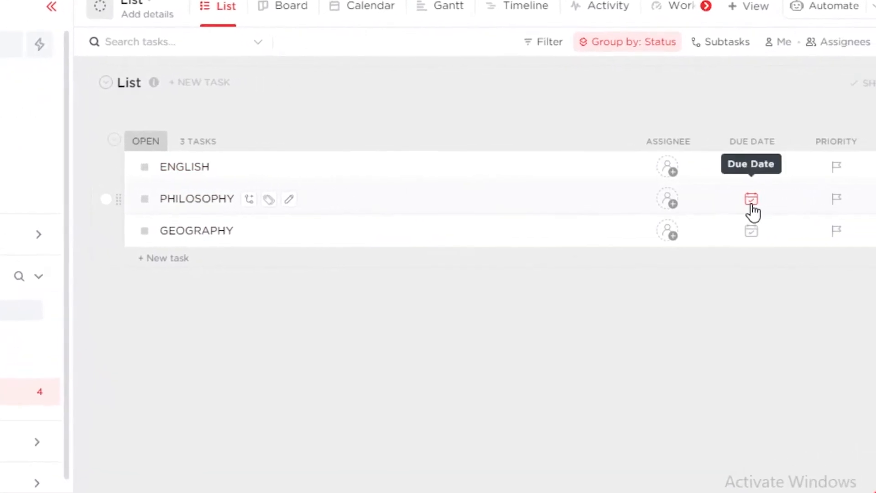
click(831, 196)
click(703, 100)
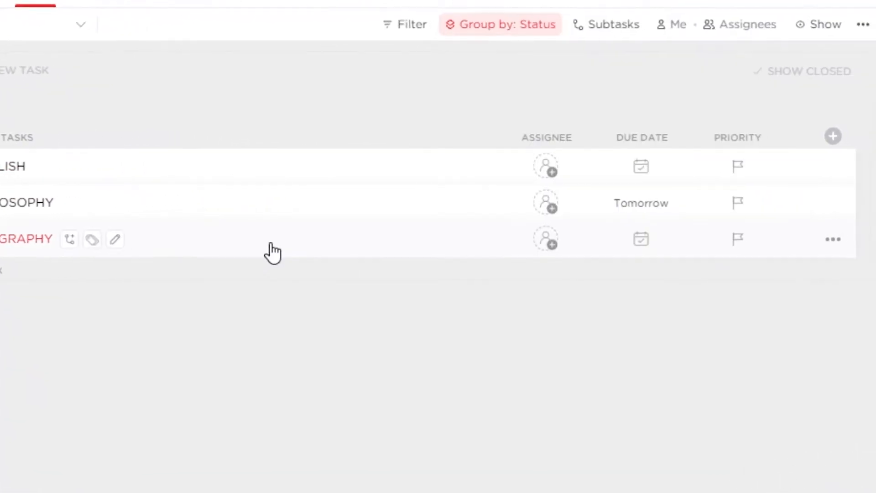
Set the GEOGRAPHY task's due date to 10/25/21 and close the date picker
click(641, 239)
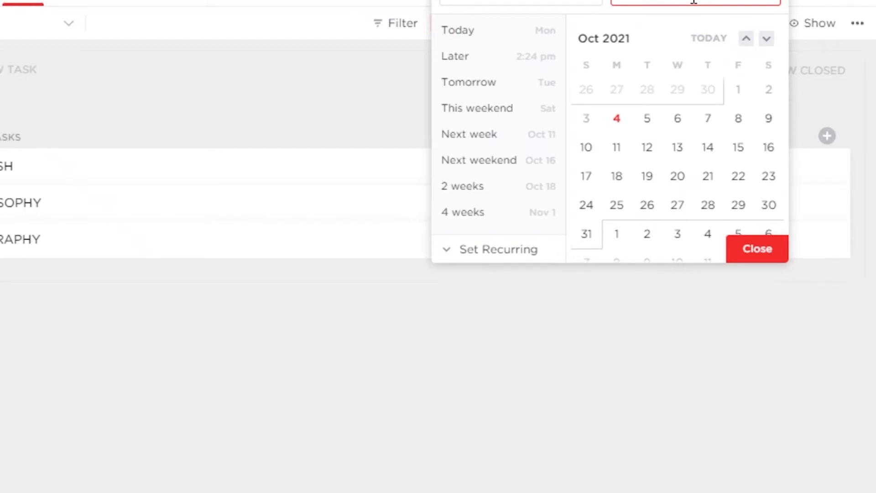
click(693, 1)
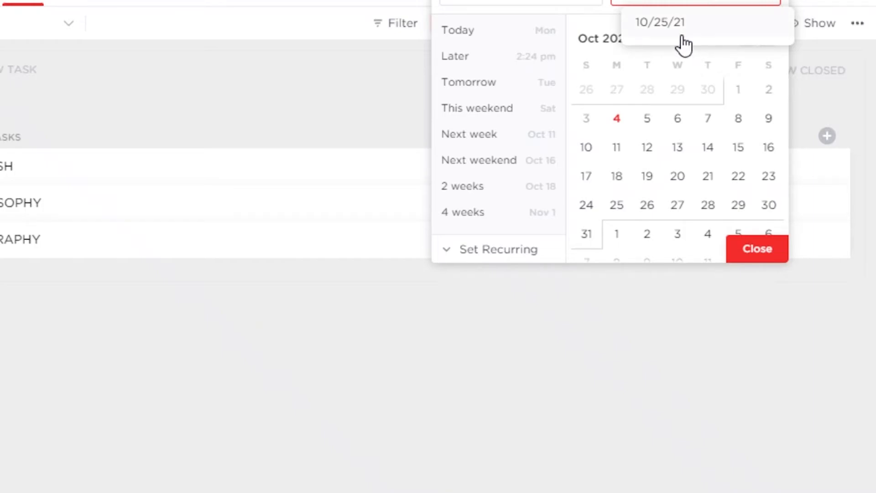
click(648, 26)
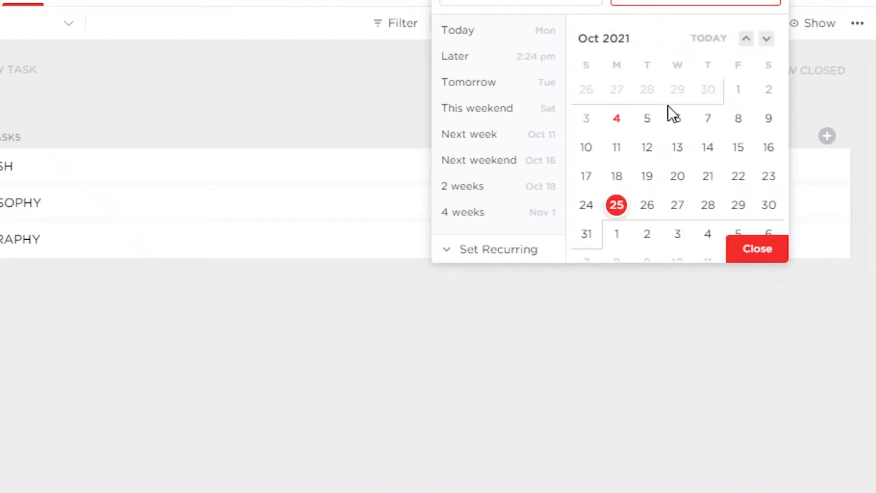
click(758, 250)
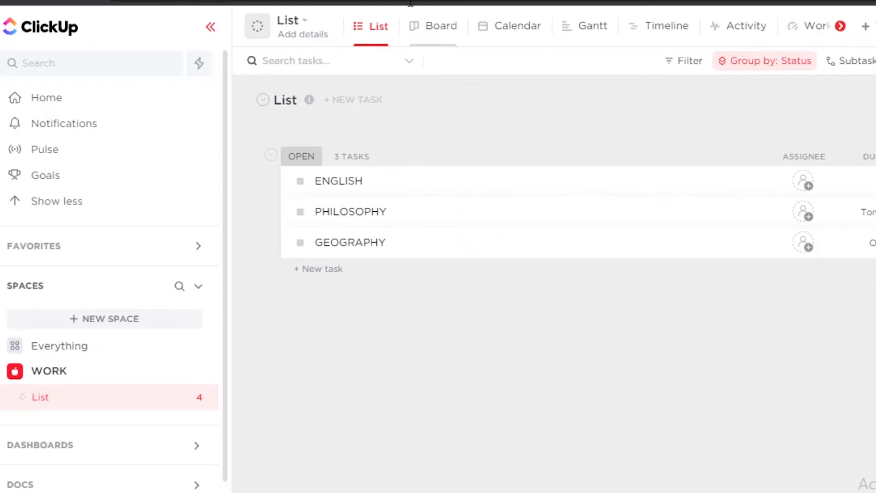
View the scheduled tasks in the Board view and the October 2021 Calendar view
click(451, 39)
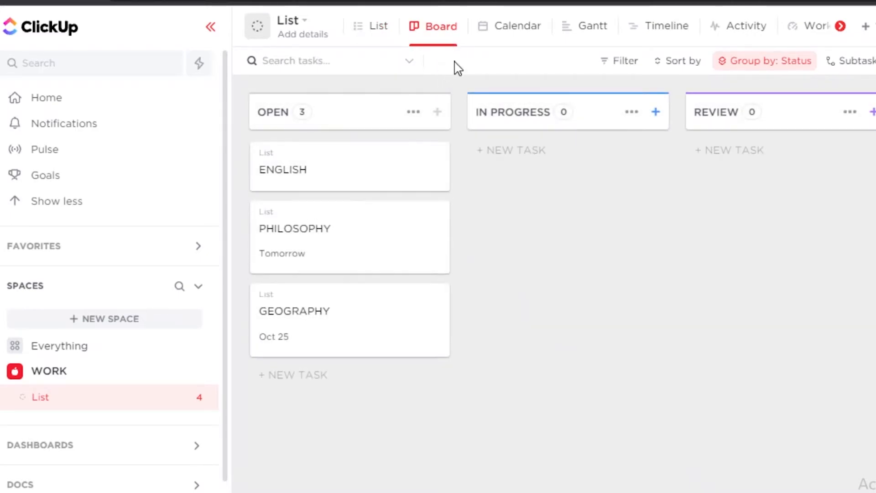
click(501, 20)
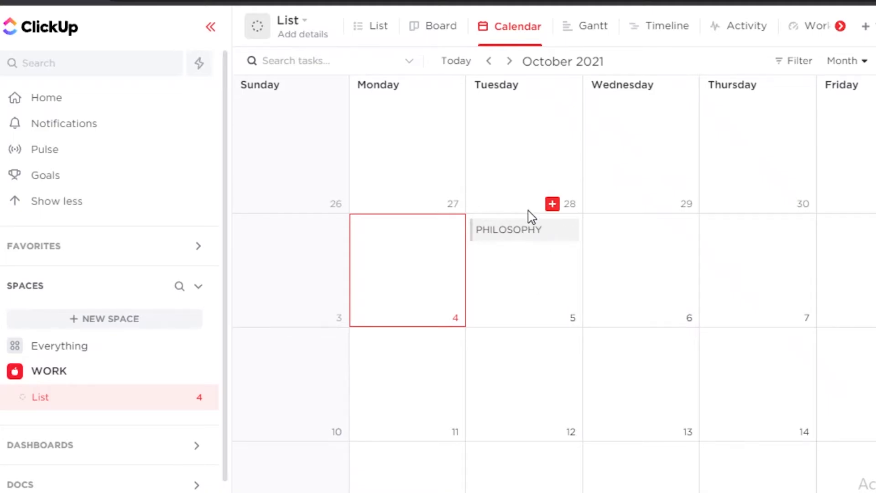
Extend the PHILOSOPHY task through October 13 in the Gantt view and narrow the task name area
click(607, 26)
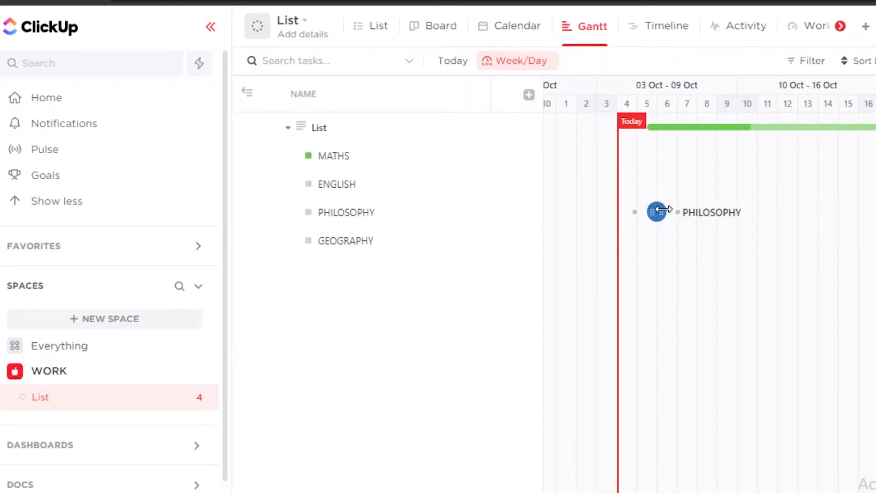
drag(664, 210, 821, 206)
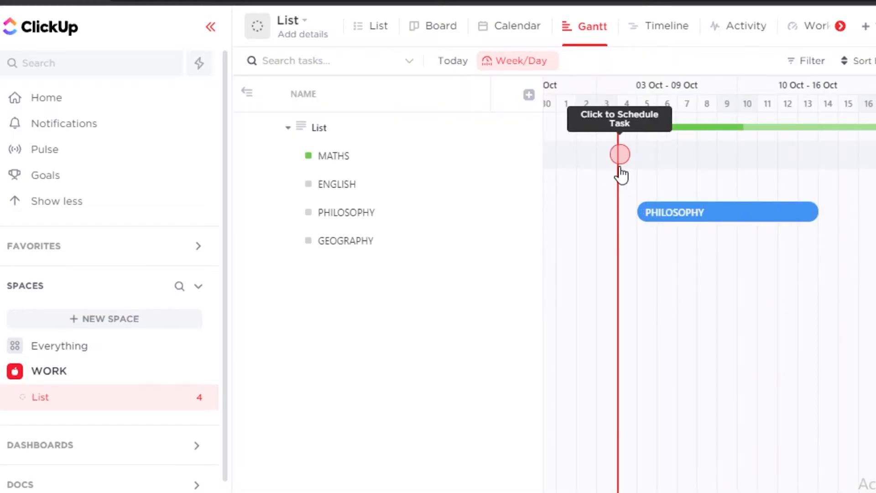
drag(543, 123, 492, 120)
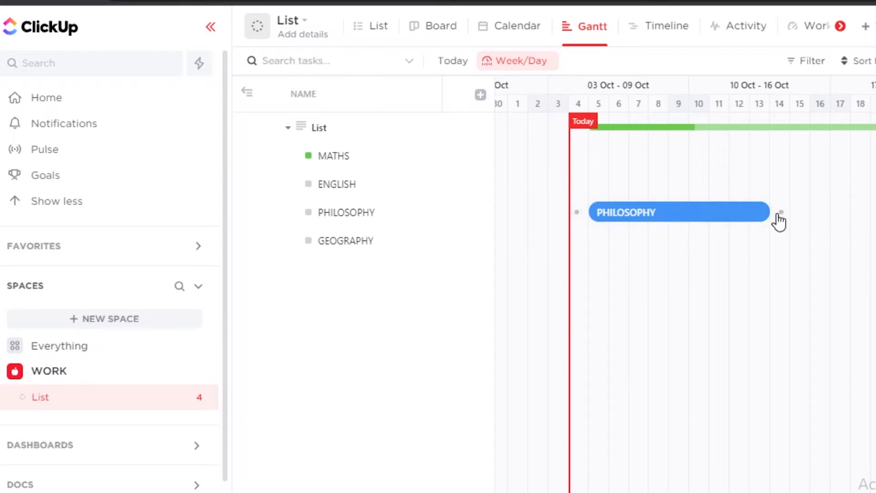
Shorten the PHILOSOPHY task in the Timeline view so that it ends on October 7
click(679, 23)
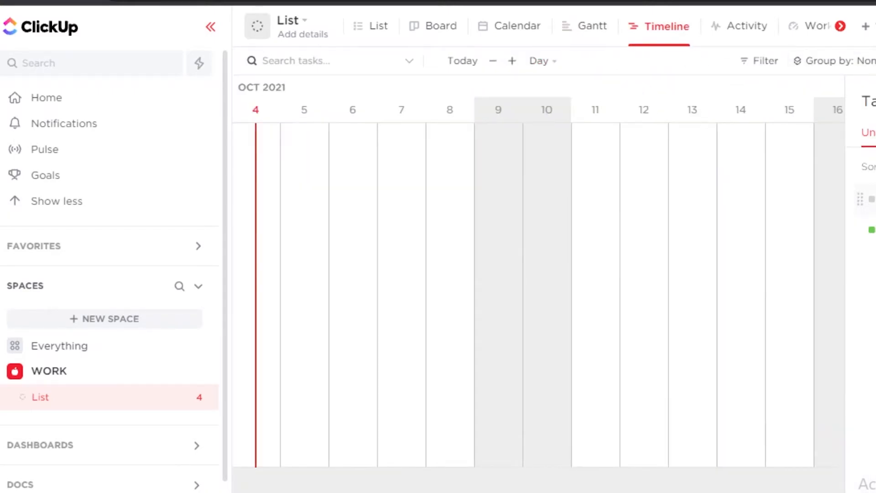
drag(408, 142, 381, 152)
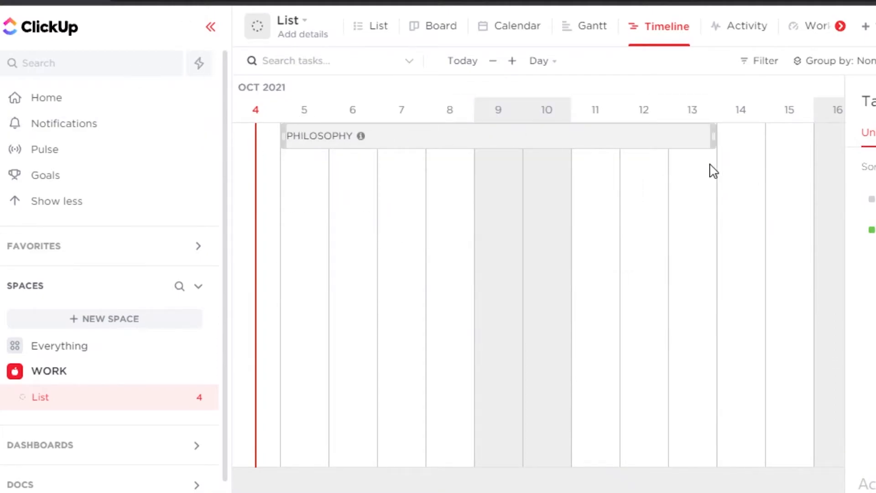
drag(715, 132, 434, 146)
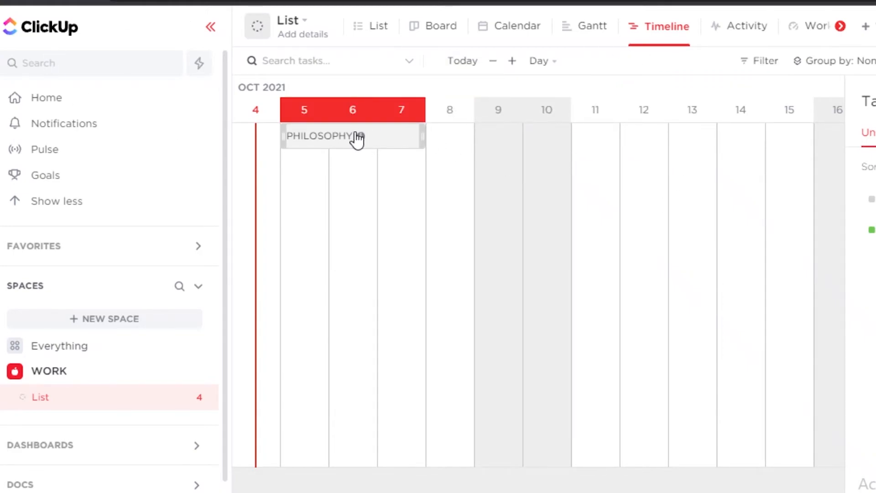
click(358, 139)
key(Escape)
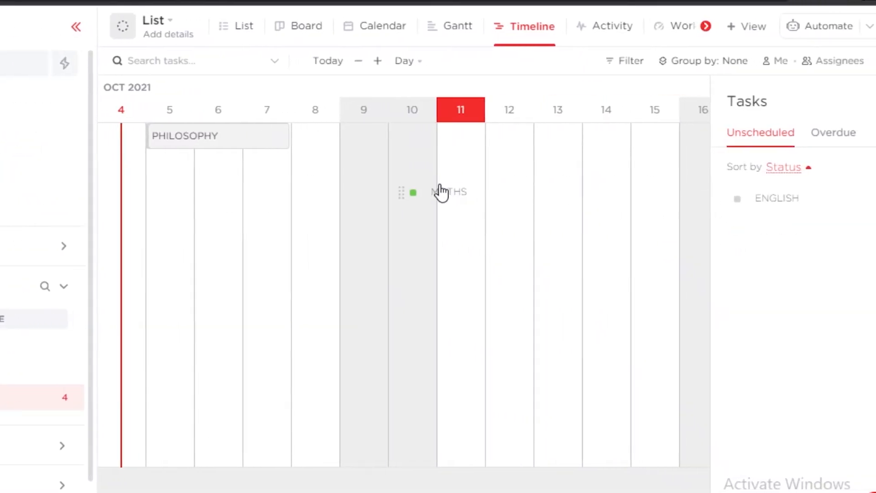
Schedule the unscheduled MATHS task on the timeline and shift it to start on October 11
drag(715, 228, 634, 129)
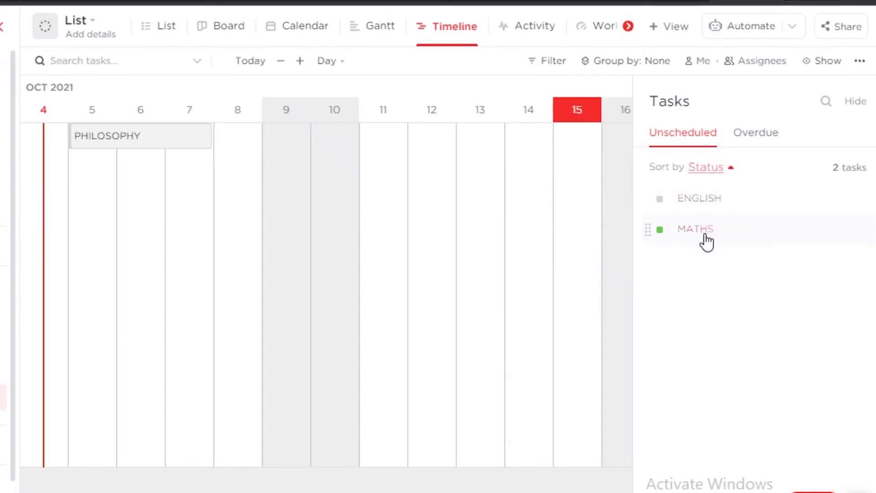
drag(718, 234, 310, 217)
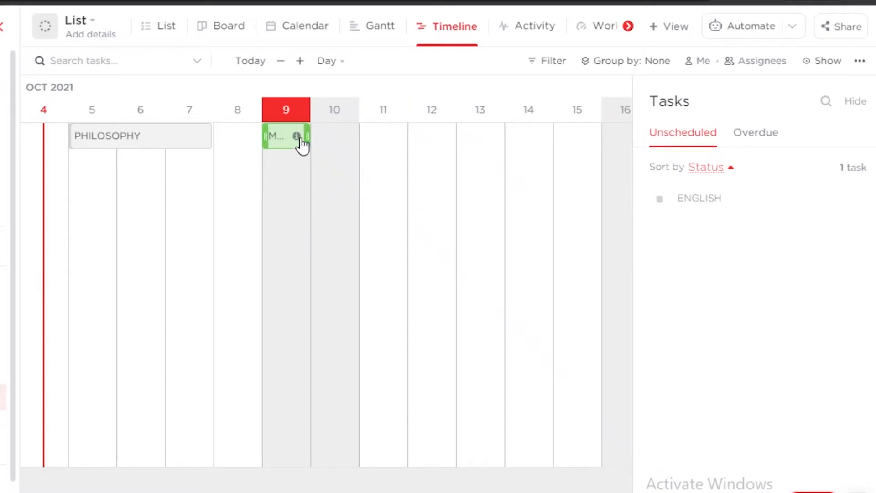
drag(285, 136, 524, 173)
drag(354, 136, 435, 128)
drag(429, 153, 420, 146)
click(319, 213)
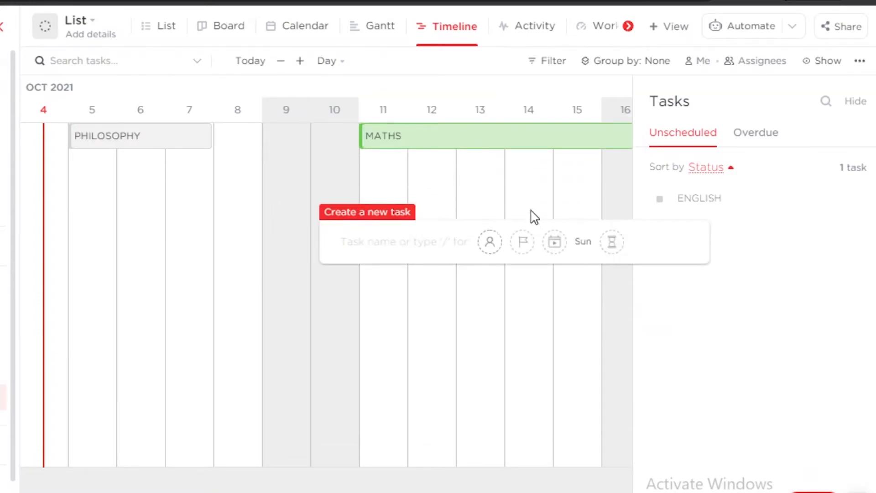
click(783, 320)
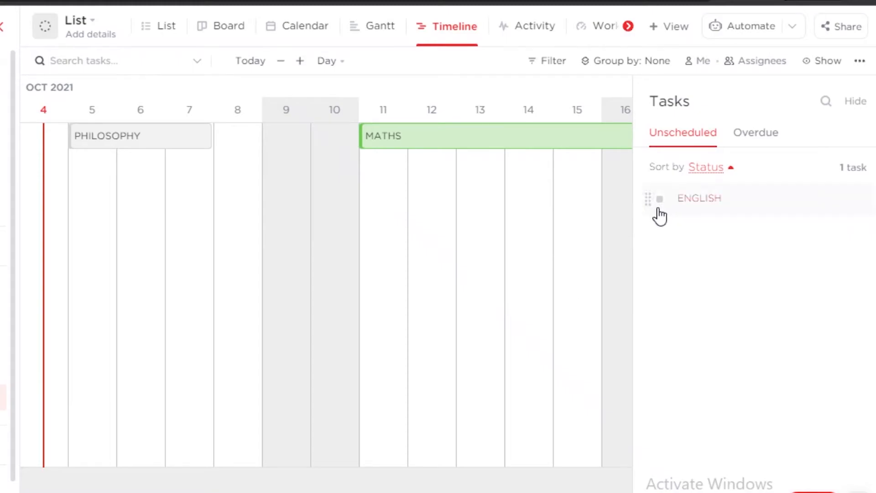
Schedule ENGLISH for October 10 to 13 on the timeline, with PHILOSOPHY ending October 9 and MATHS starting October 15
drag(737, 197, 360, 231)
drag(329, 138, 346, 131)
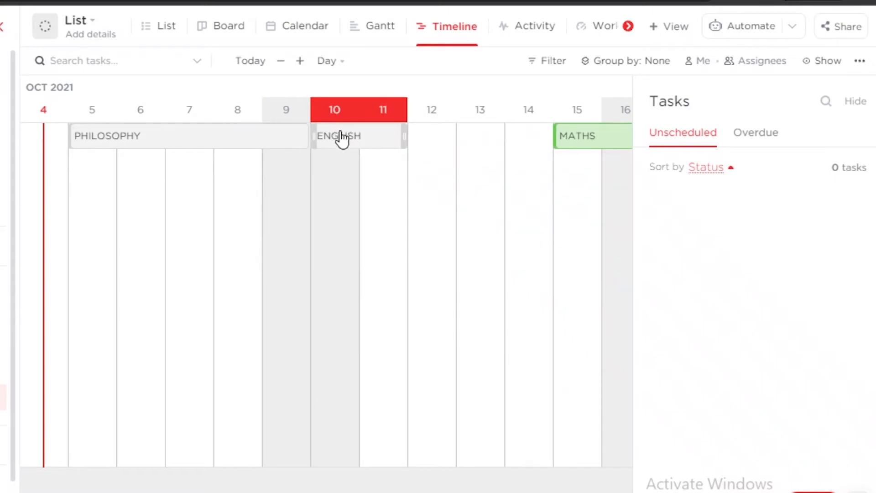
drag(401, 136, 471, 130)
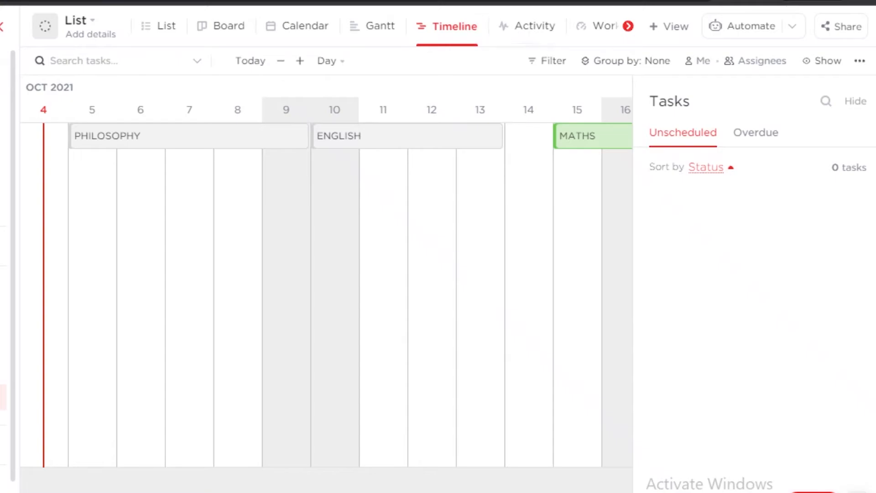
Review the recent task changes in the Activity view and look at its view options
click(540, 45)
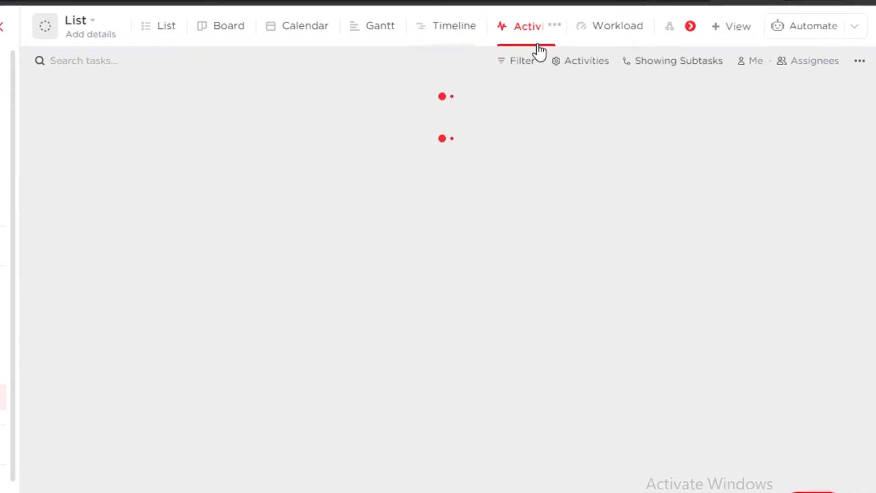
scroll(452, 201, down, 5)
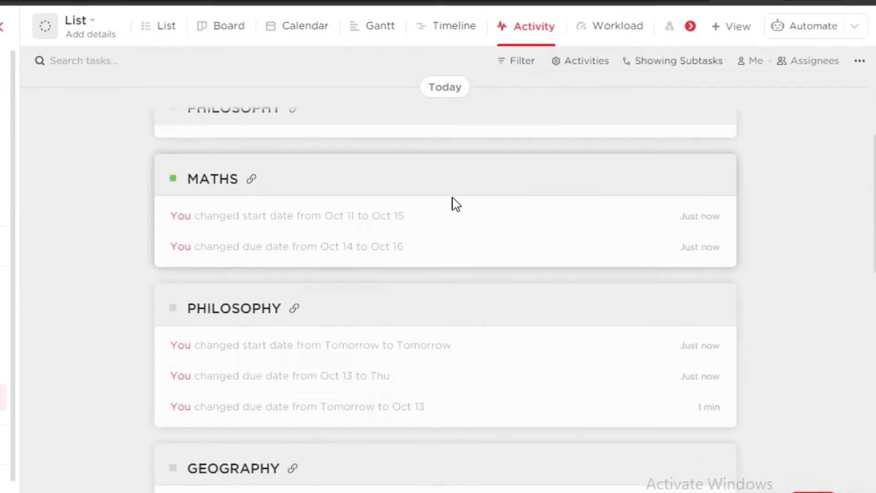
click(554, 26)
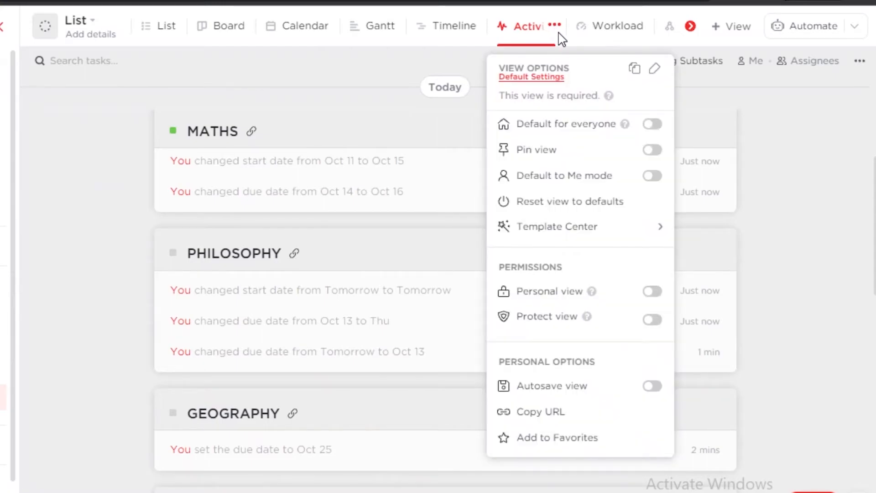
Open the Workload view for the week of October 3 to 9 and look at its workload settings
click(610, 34)
click(609, 32)
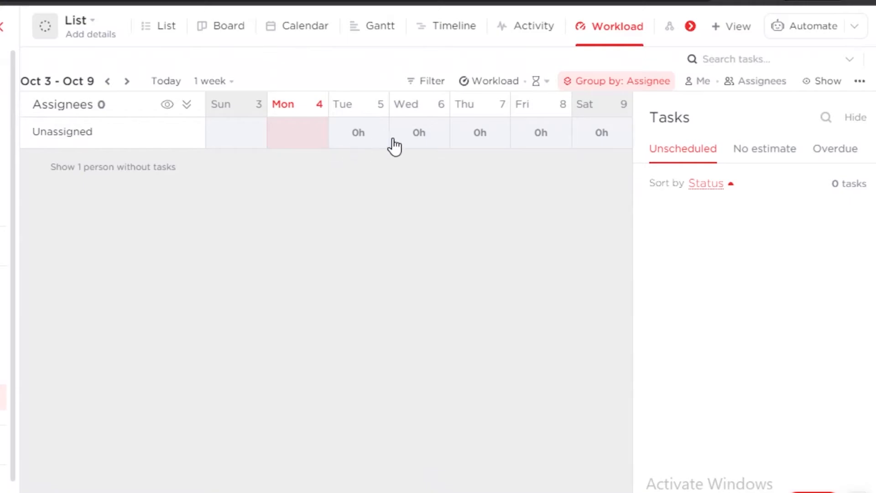
click(480, 83)
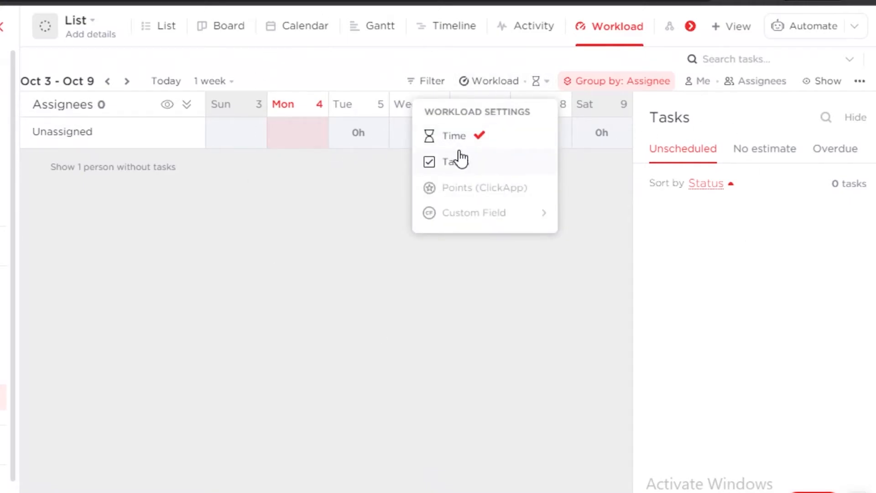
Look at the Mind Map view's structure choices and return to the start of the list of views
click(690, 26)
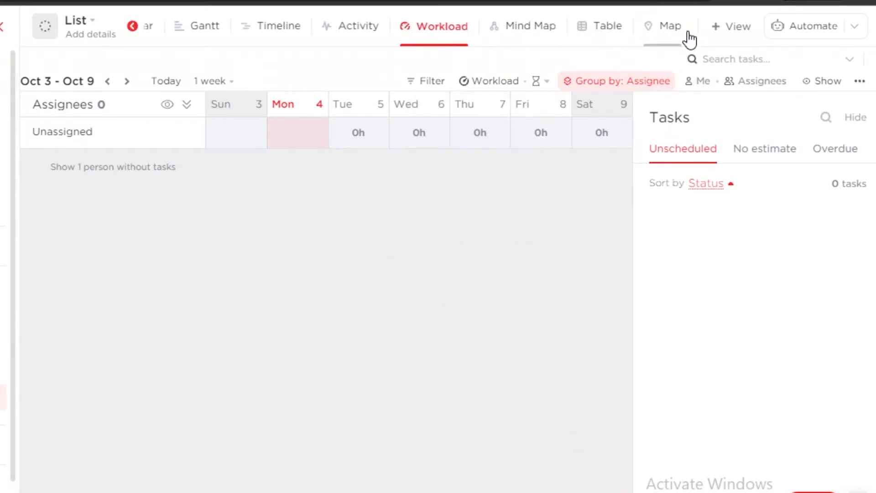
click(510, 28)
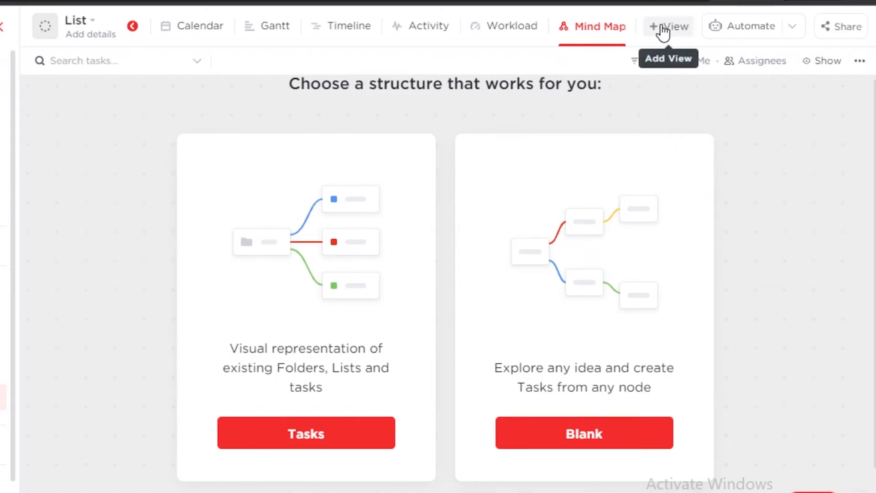
click(133, 27)
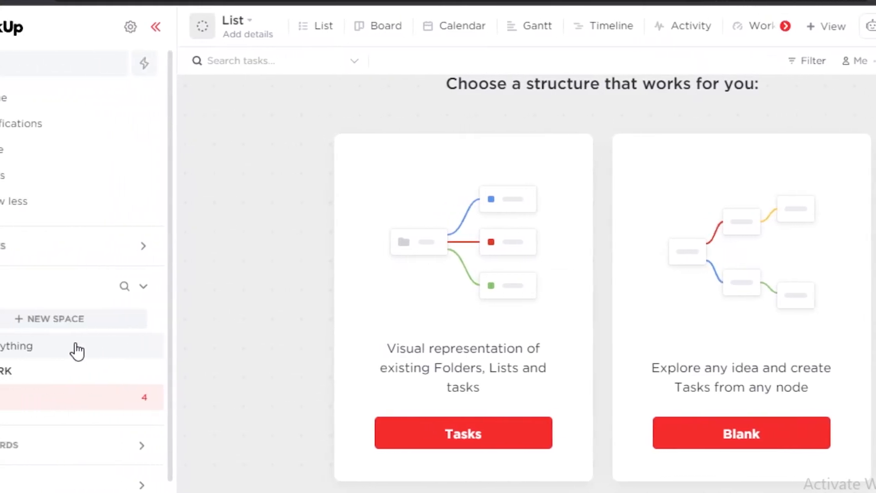
Show Everything across the Spaces and create a Space named FAMILY shared with the SALES Workspace
click(37, 345)
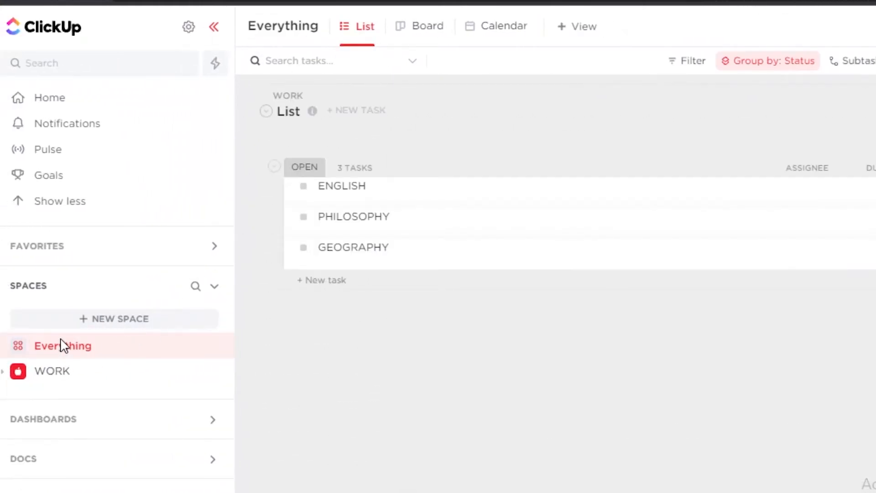
click(109, 323)
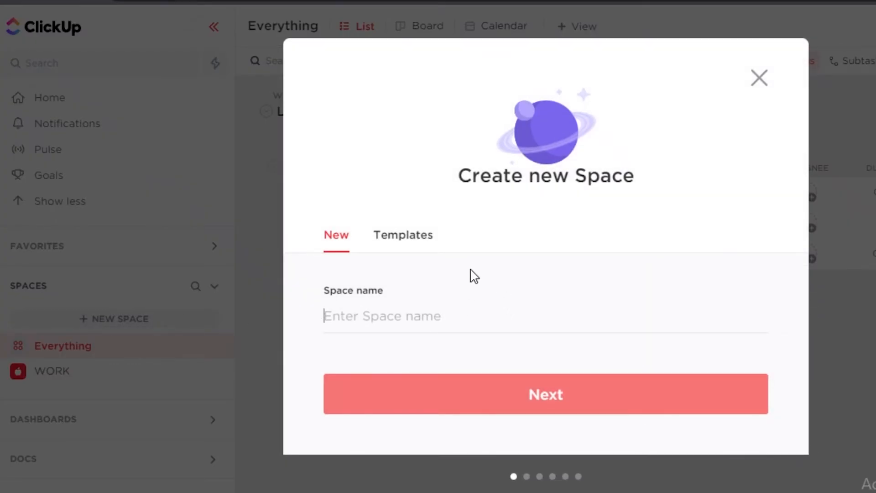
text(FAMILY)
key(Return)
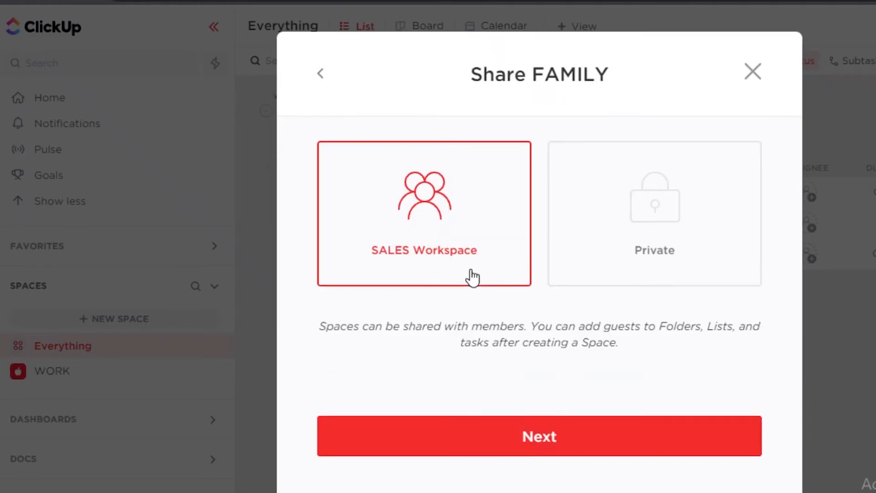
drag(472, 277, 508, 313)
click(590, 437)
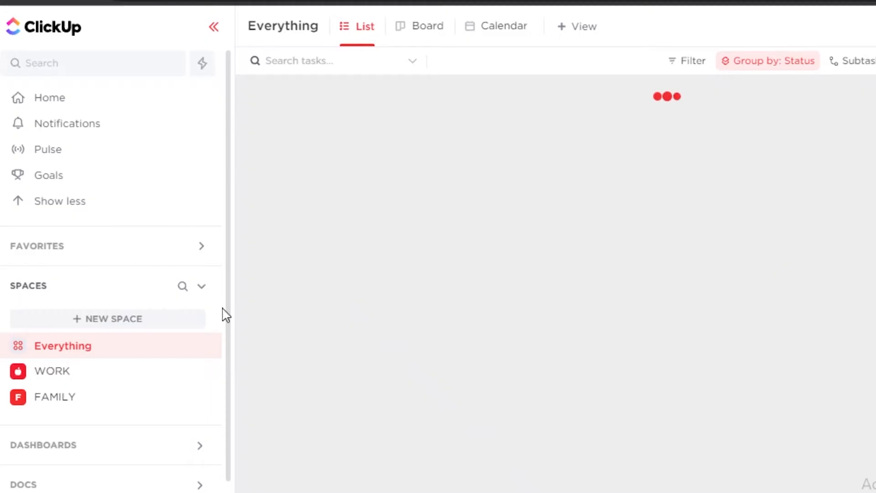
Compare the contents of the FAMILY and WORK Spaces, finishing in the WORK Space's List view
click(61, 396)
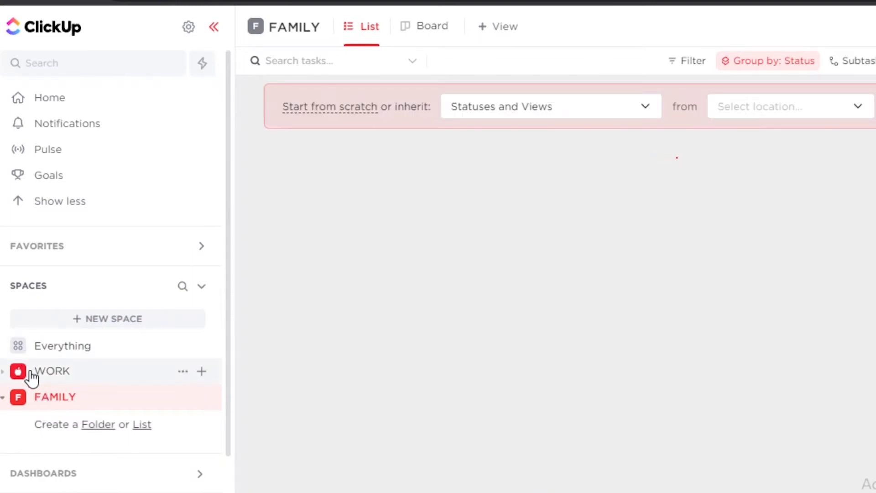
click(64, 376)
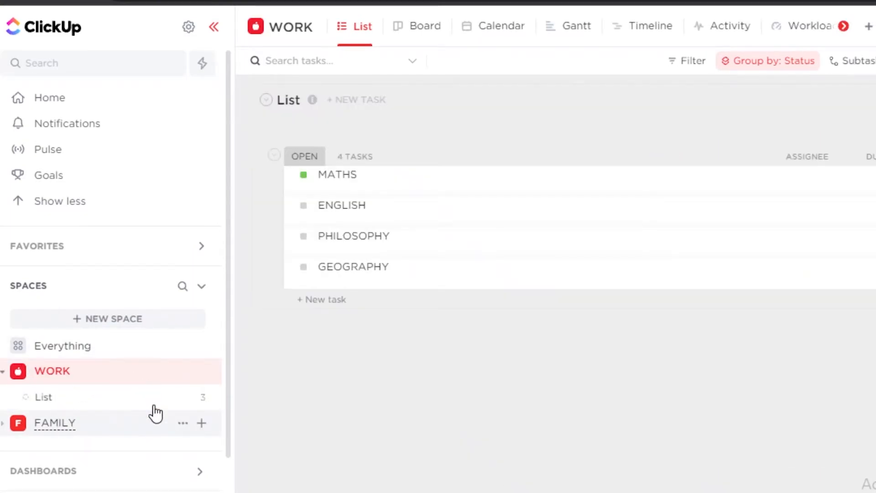
click(155, 413)
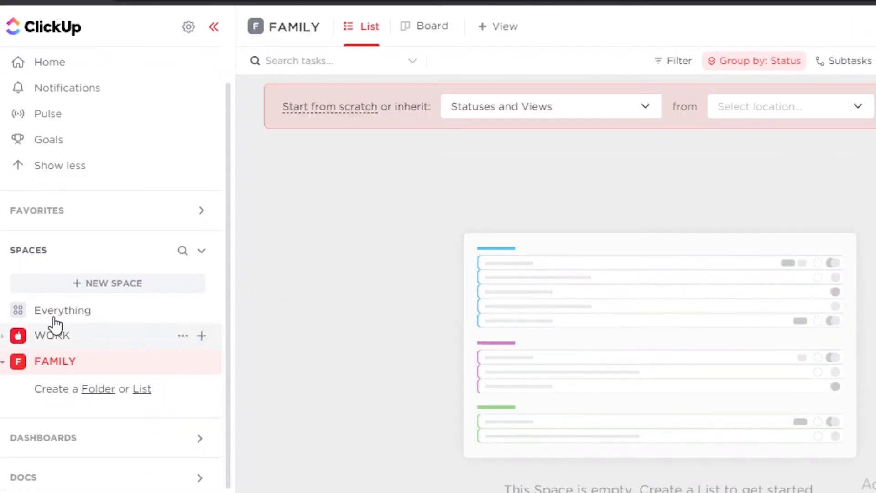
click(82, 342)
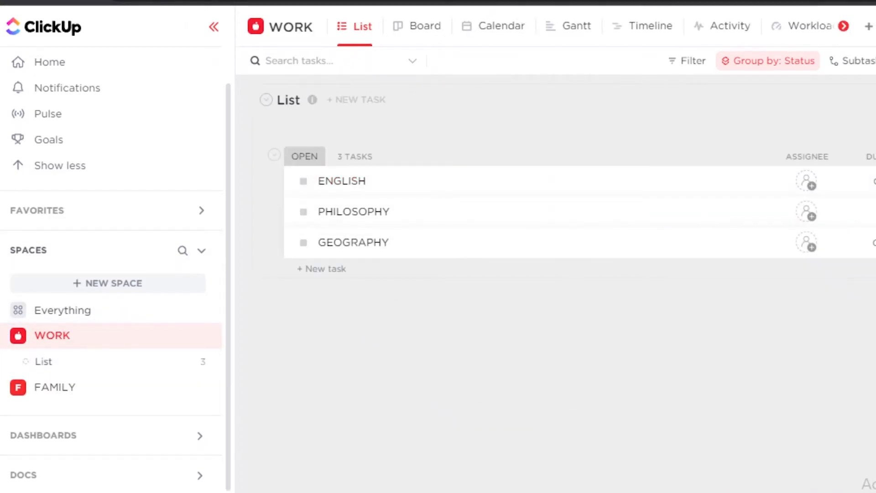
Add a second List view to the WORK Space with the default view options
click(370, 28)
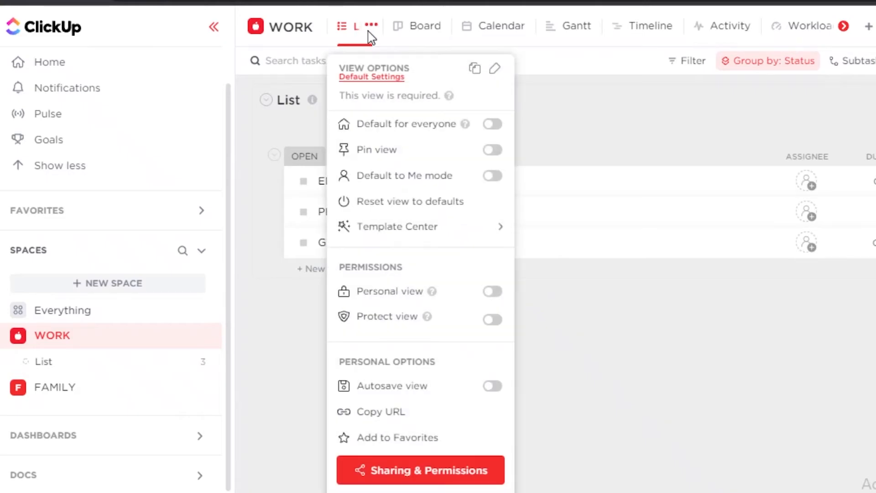
click(864, 32)
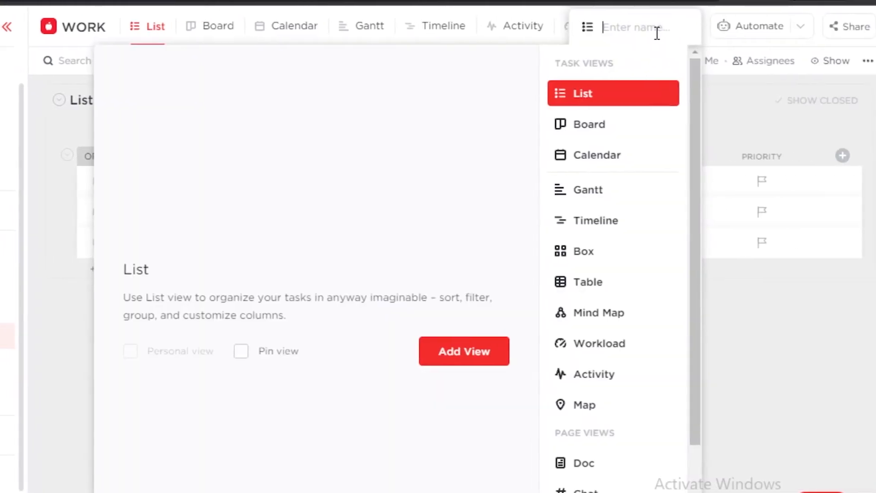
click(464, 351)
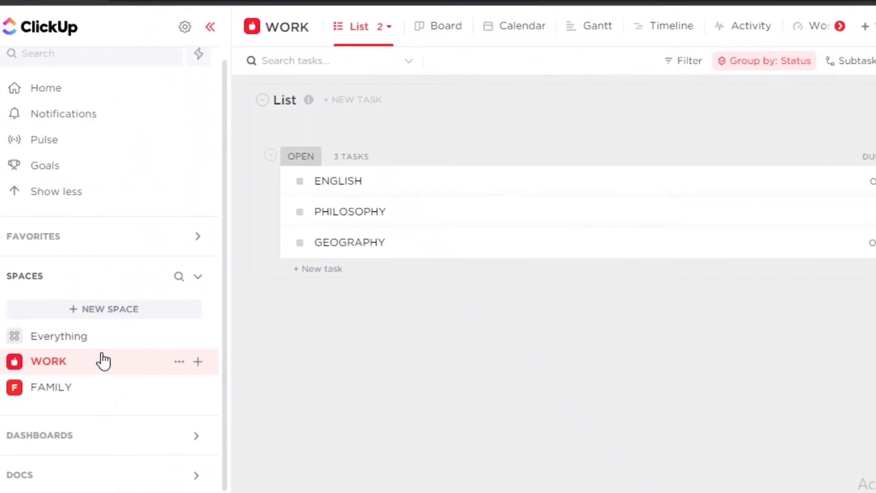
Create a List named WORK 2 inside the WORK Space
click(104, 360)
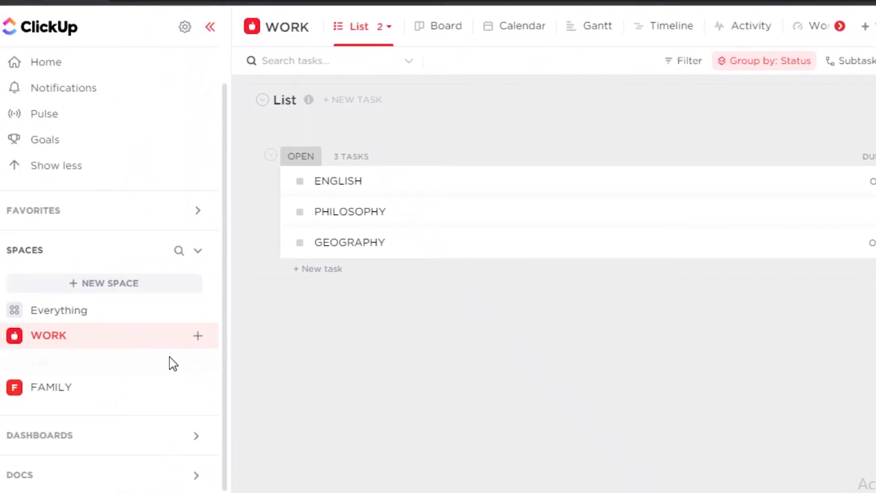
click(198, 337)
click(251, 395)
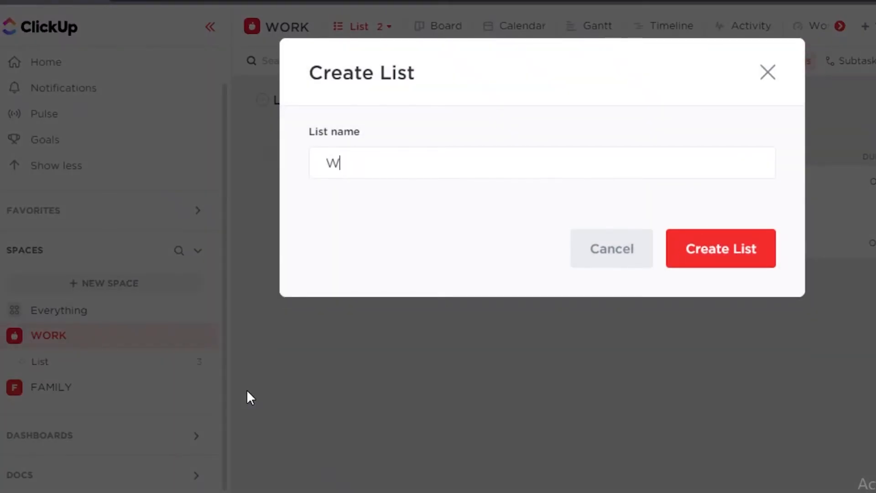
text(WORK 2)
key(Return)
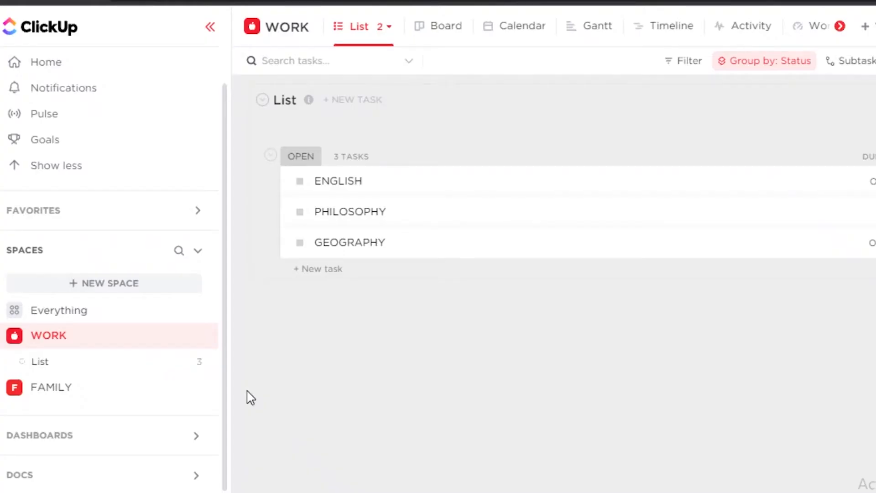
Look at the WORK Space's original List, the WORK 2 List and the contents of the FAMILY Space
click(86, 370)
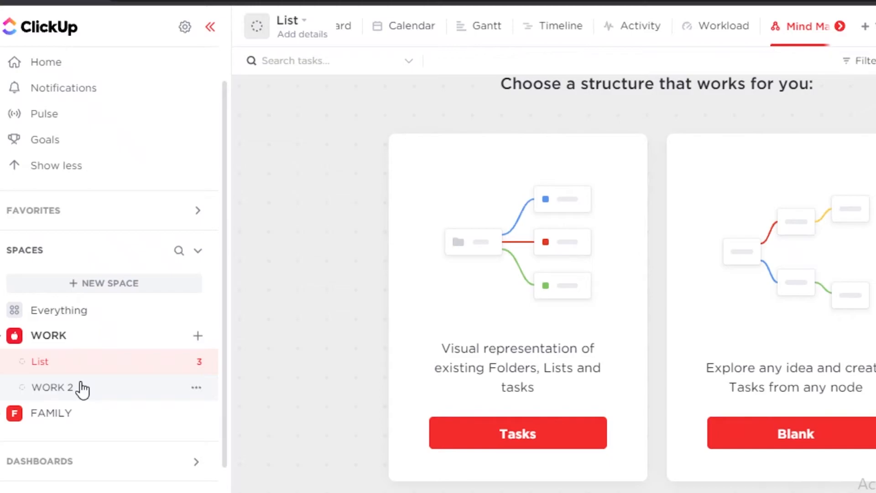
click(82, 389)
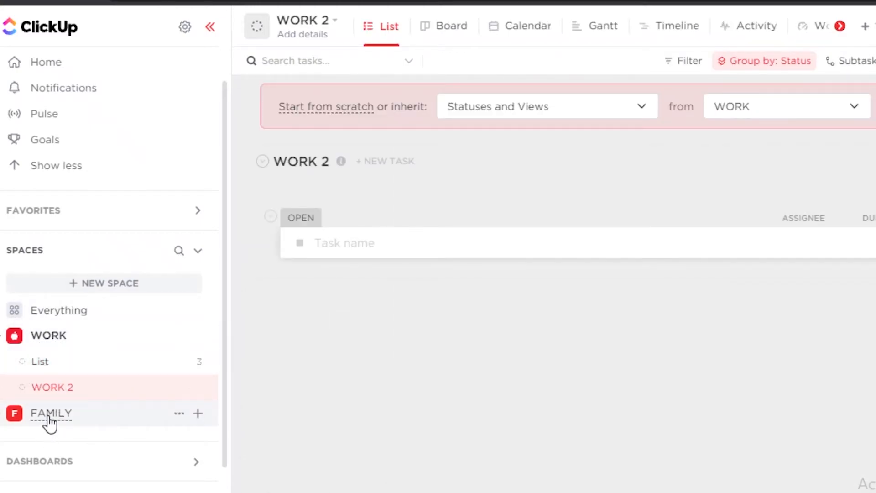
click(102, 411)
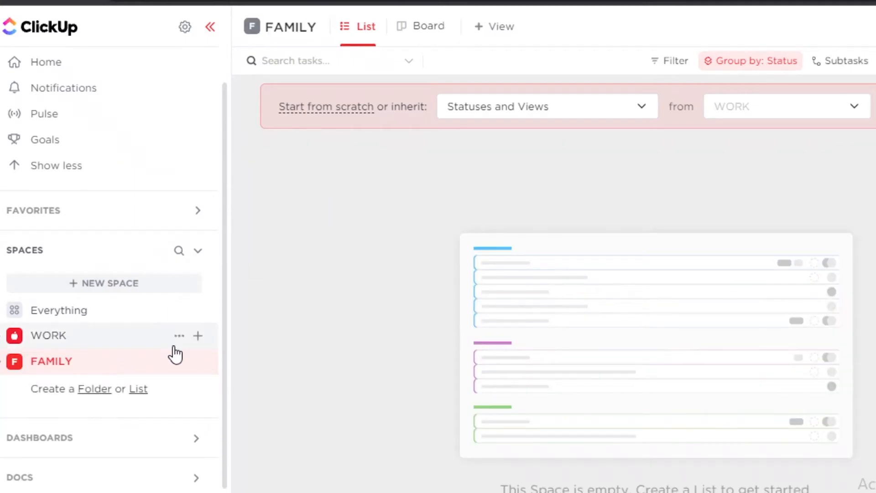
scroll(137, 406, down, 1)
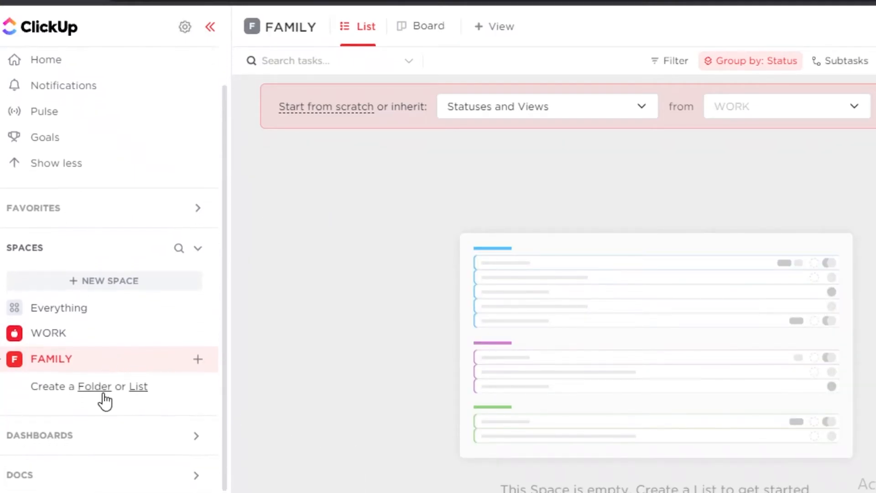
Expand My dashboards in the Dashboards section and open Client Dashboard
click(69, 447)
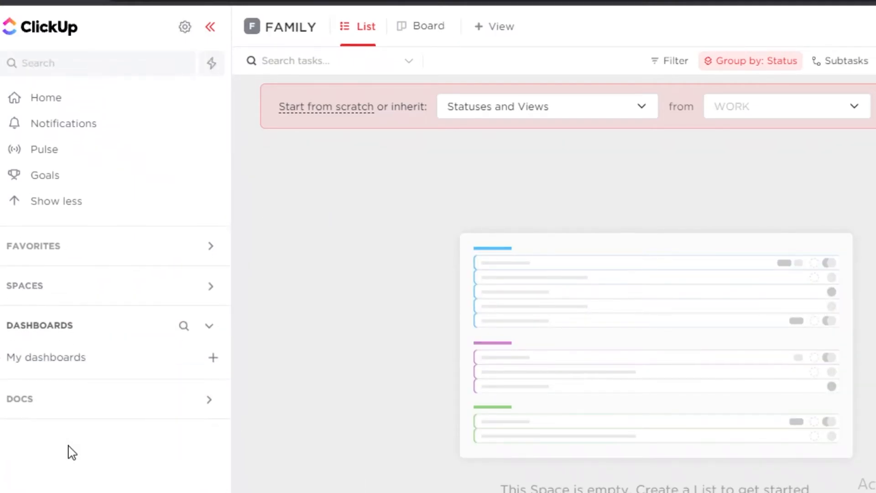
click(80, 342)
click(63, 338)
click(55, 365)
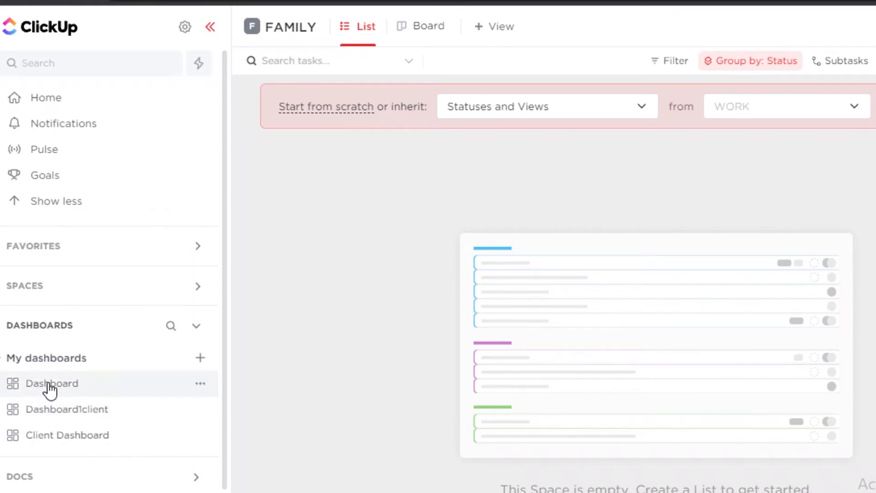
double_click(45, 360)
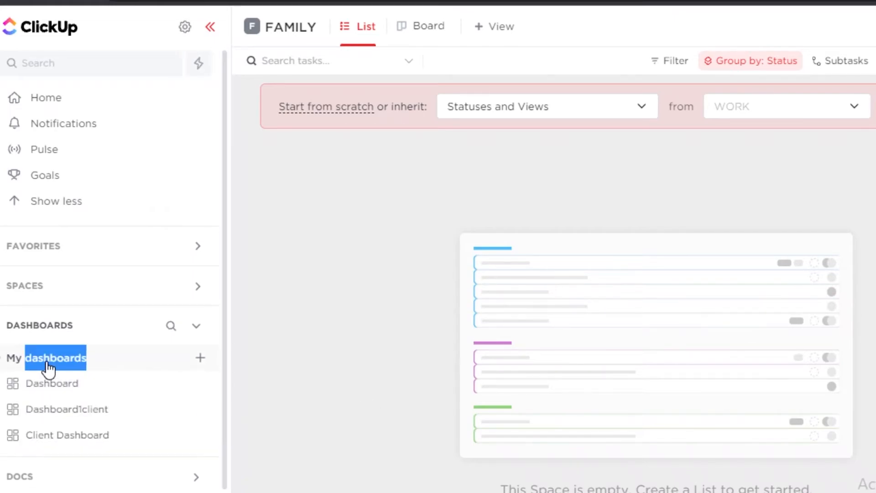
click(66, 437)
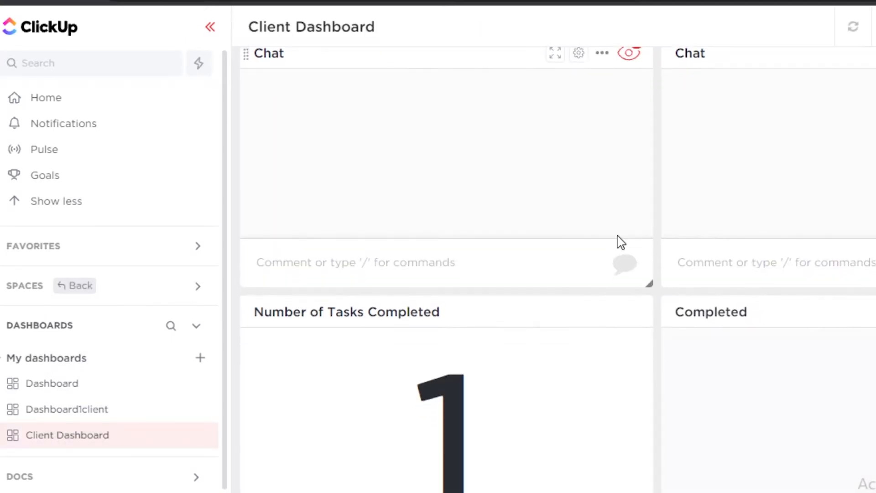
Review the Client Dashboard's chat, completed-task and All Tasks widgets, and bring up the choice of widgets to add
scroll(621, 241, down, 6)
scroll(608, 288, up, 6)
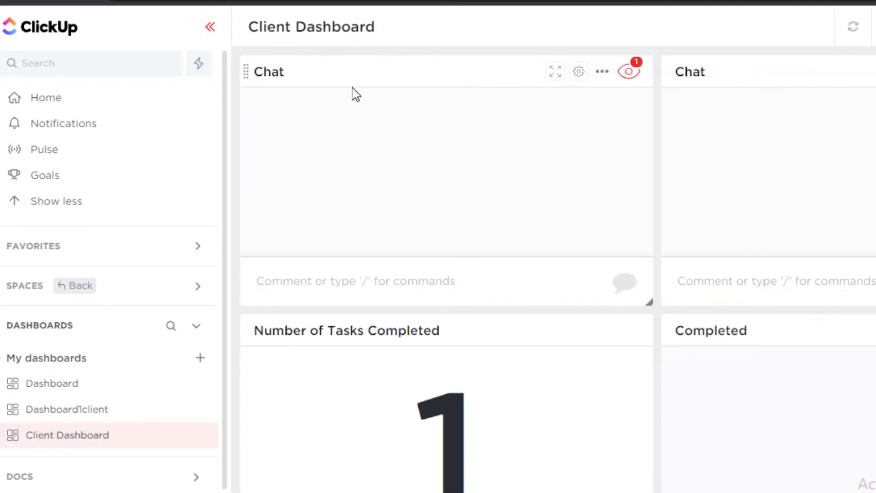
scroll(748, 304, down, 3)
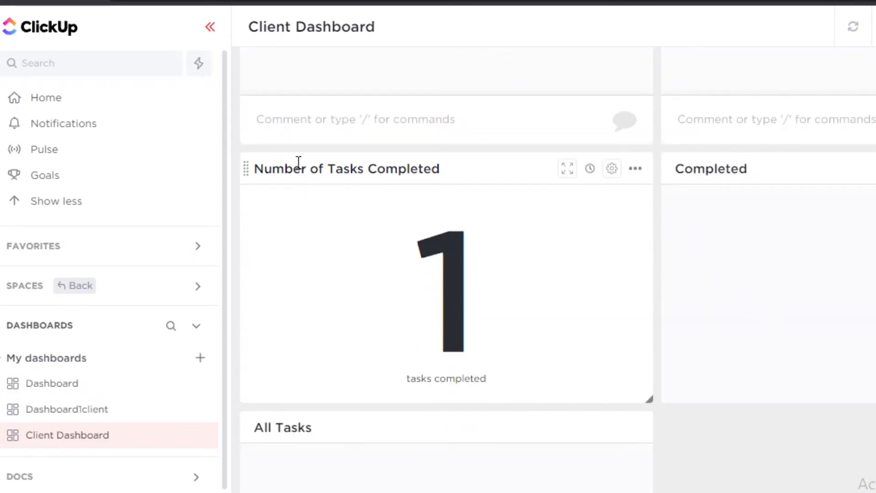
scroll(389, 315, down, 3)
scroll(367, 442, up, 3)
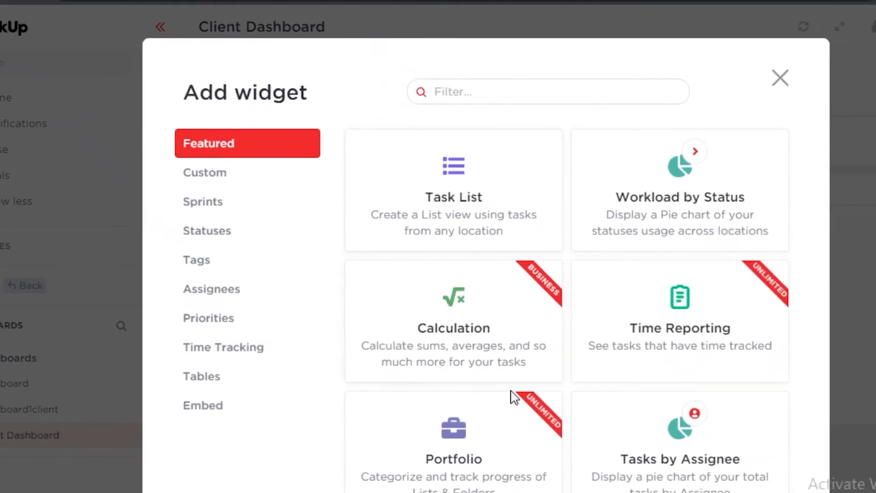
Browse the featured widget choices for Client Dashboard and leave without adding one
scroll(511, 396, down, 5)
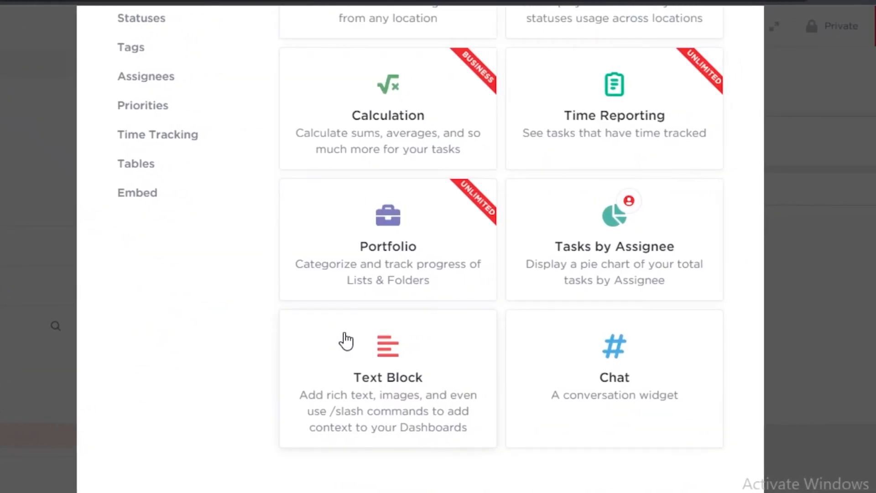
scroll(346, 340, up, 4)
scroll(612, 346, down, 3)
scroll(612, 336, up, 2)
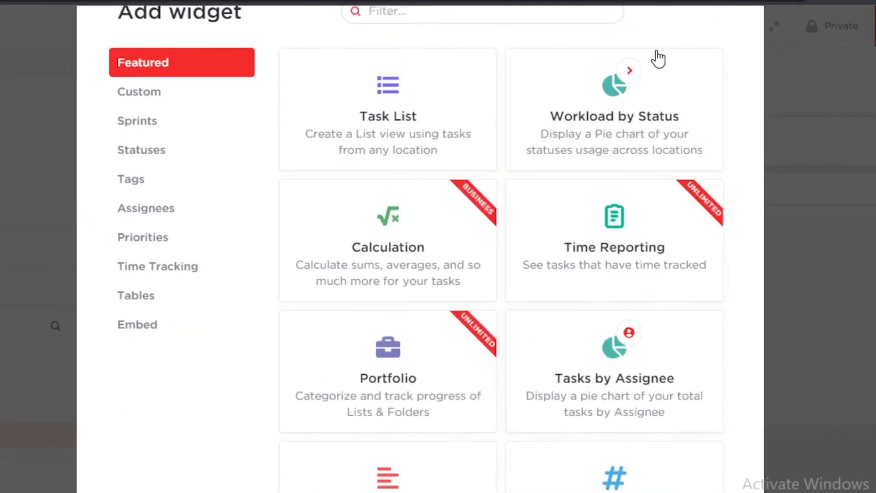
scroll(609, 193, down, 2)
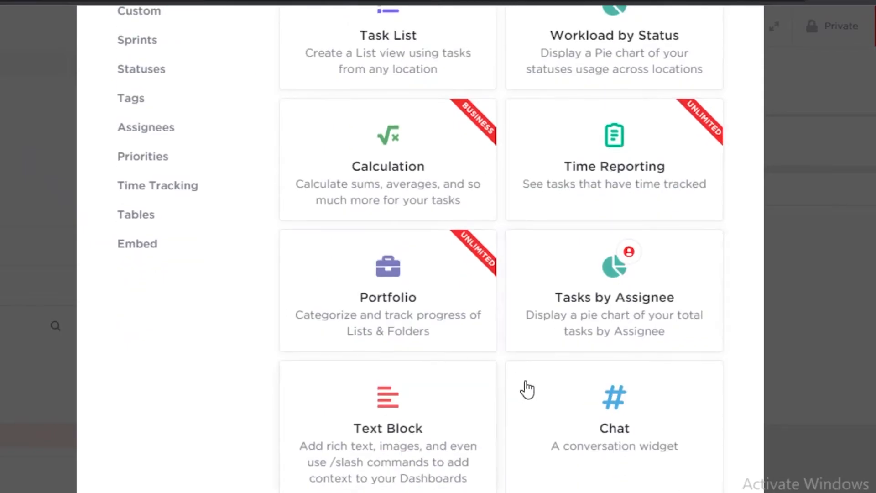
scroll(727, 73, up, 4)
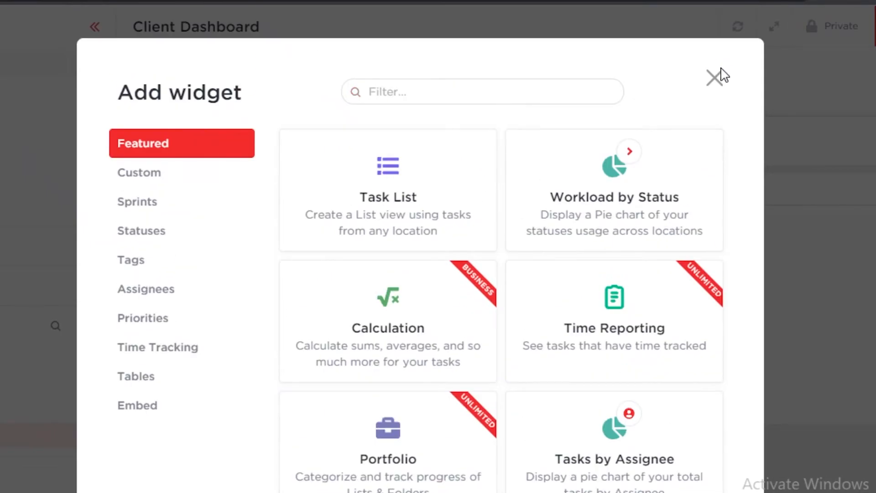
click(717, 80)
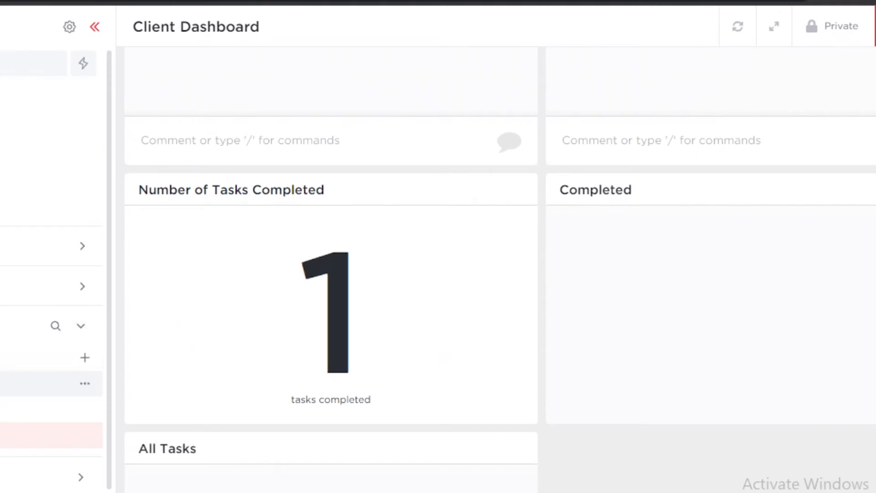
Open the dashboard named Dashboard and set up a new Workload by Status widget from the featured widgets
click(82, 386)
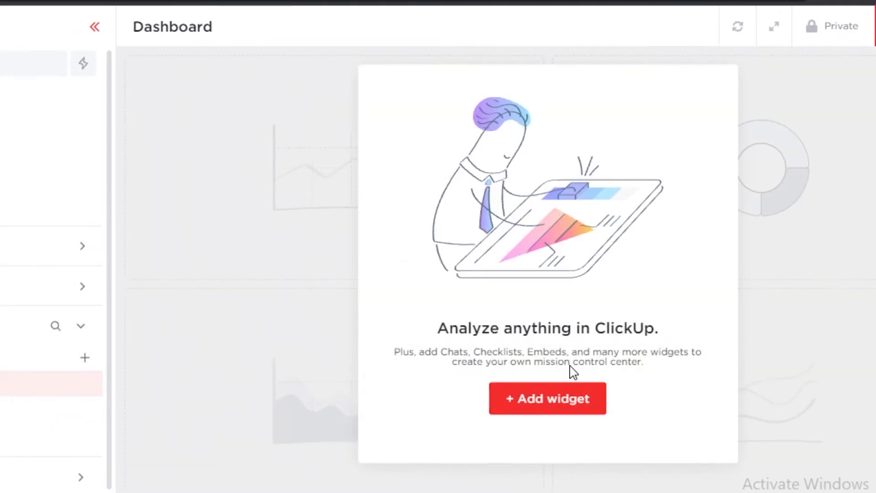
click(569, 397)
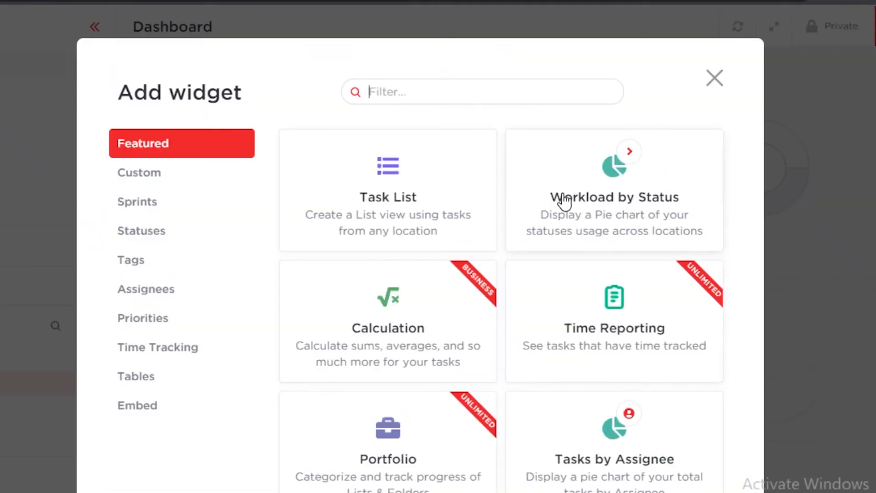
scroll(561, 204, down, 5)
scroll(508, 256, up, 1)
scroll(447, 327, up, 4)
click(612, 185)
click(230, 307)
scroll(182, 105, down, 4)
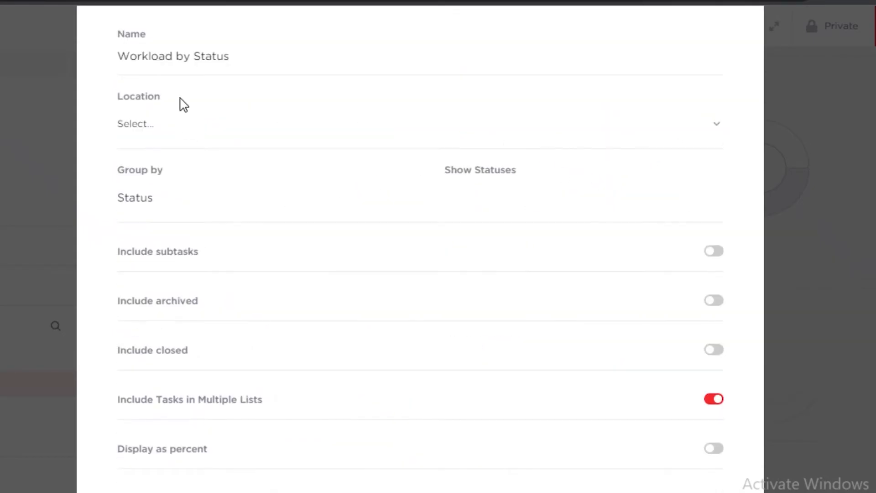
Set the widget's location to the whole WORK Space, including List and WORK 2
click(169, 124)
click(182, 209)
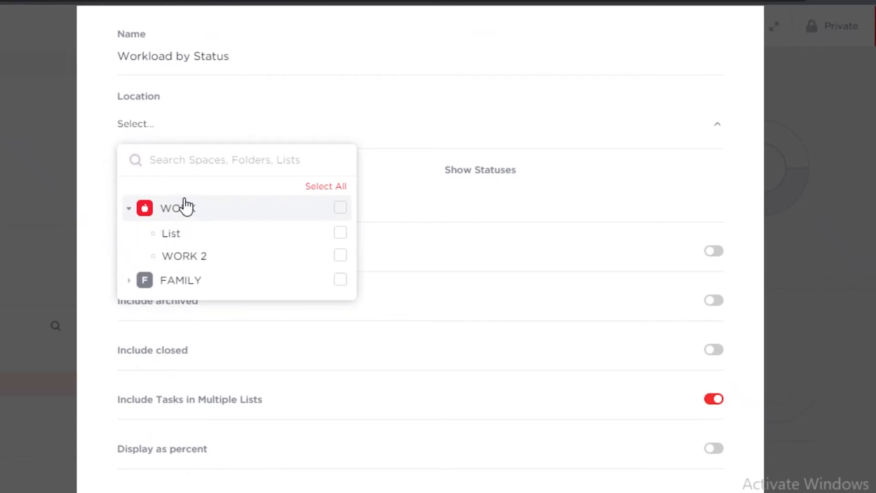
click(341, 208)
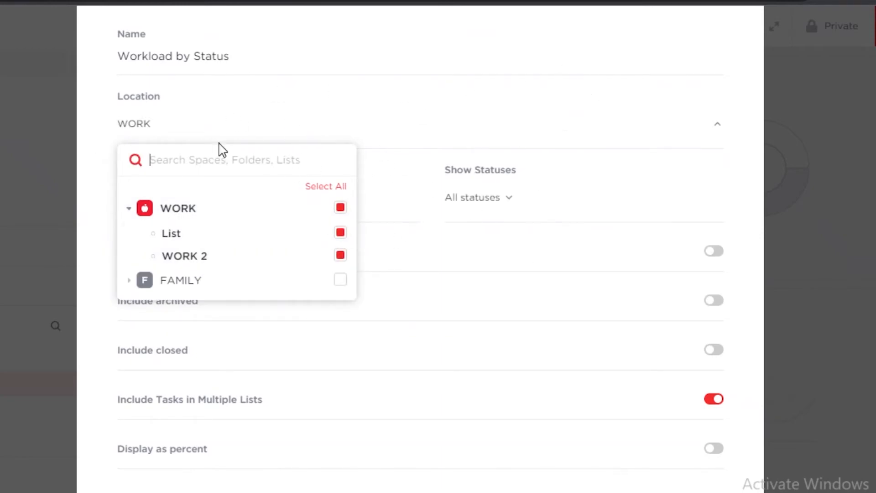
click(82, 138)
Keep all statuses shown, enable Display as percent and add the Workload by Status widget to the dashboard
click(476, 197)
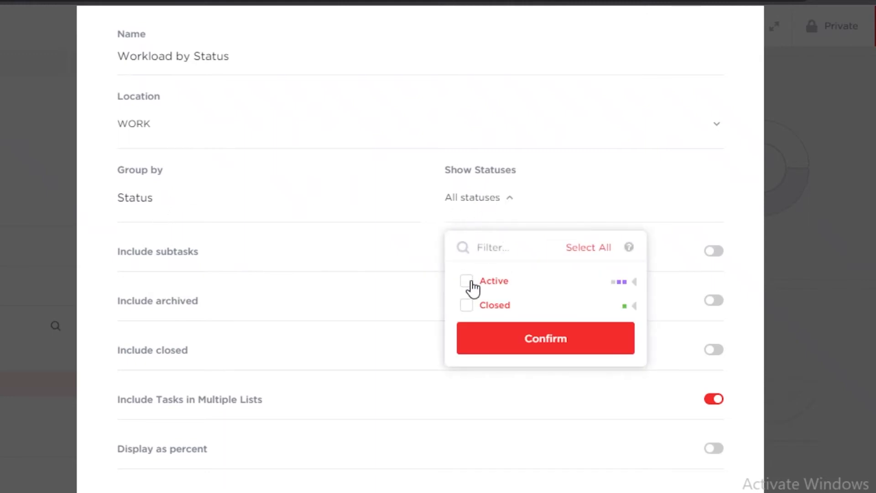
click(472, 201)
scroll(655, 194, down, 3)
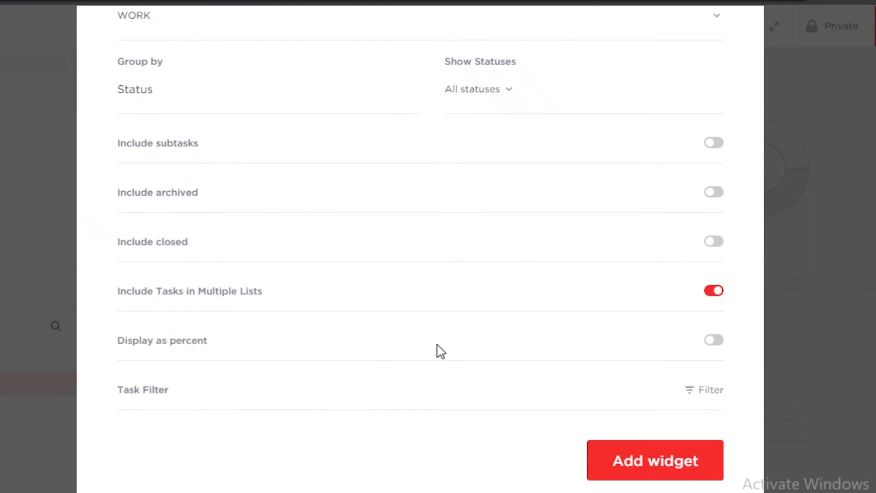
click(714, 341)
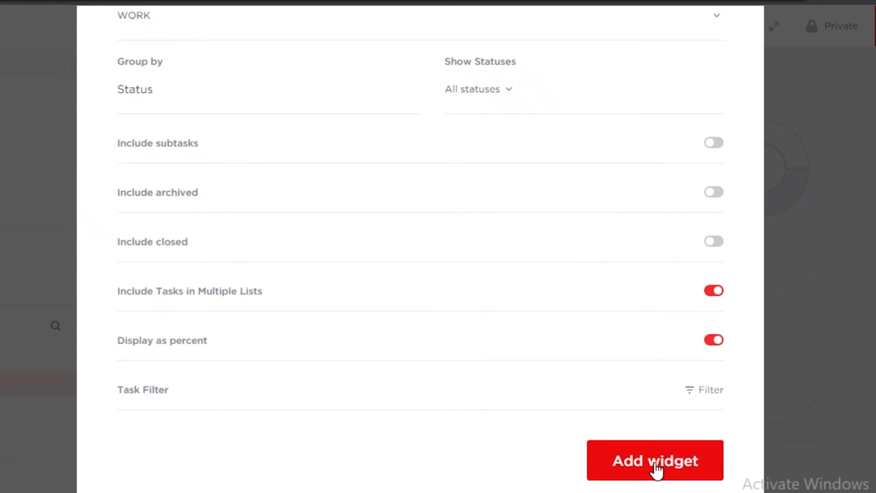
click(655, 468)
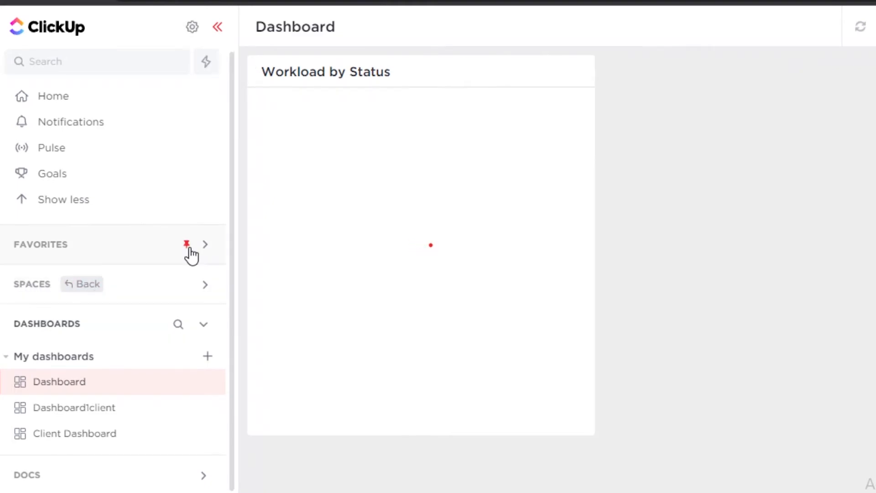
Expand the Docs section and create a new blank Doc, closing the first one and starting another
click(27, 474)
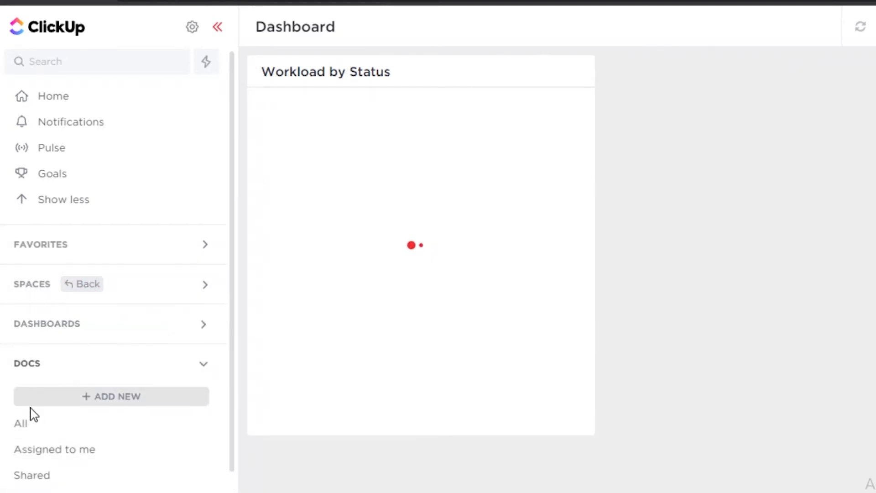
click(84, 392)
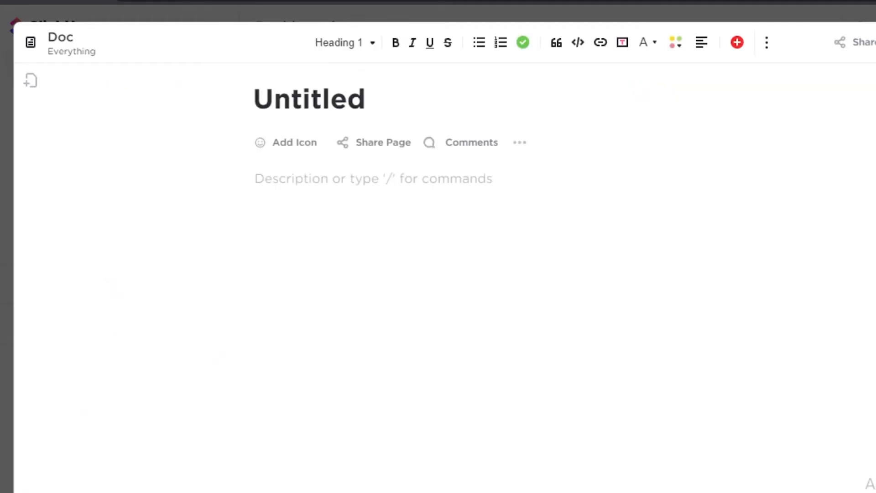
key(Escape)
scroll(74, 417, down, 1)
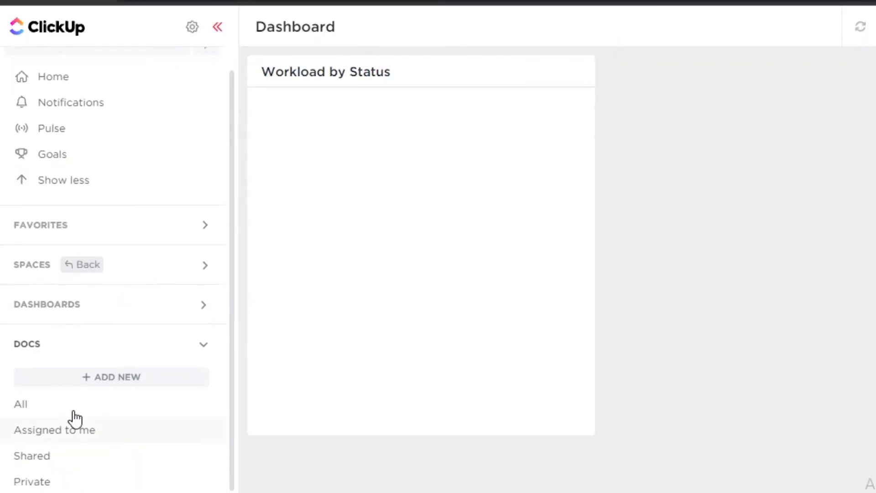
click(91, 381)
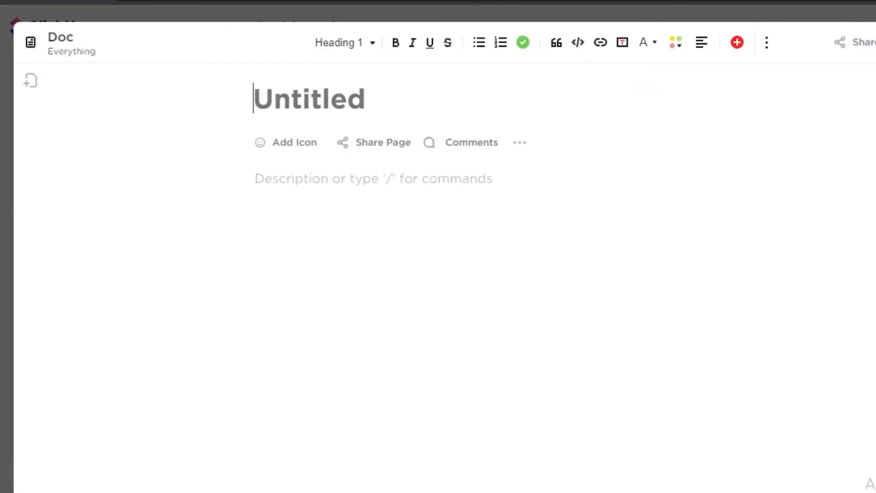
Close the blank Doc and start a new task named HOMEWORK AT 5
key(Escape)
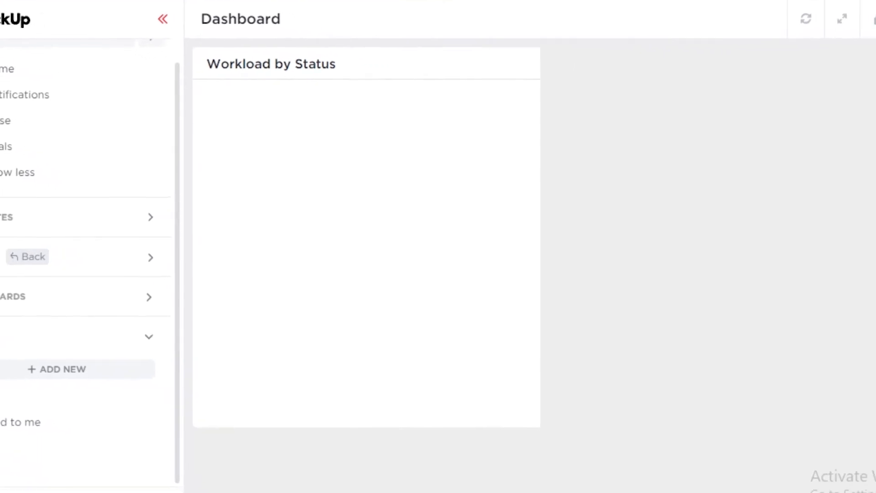
click(811, 475)
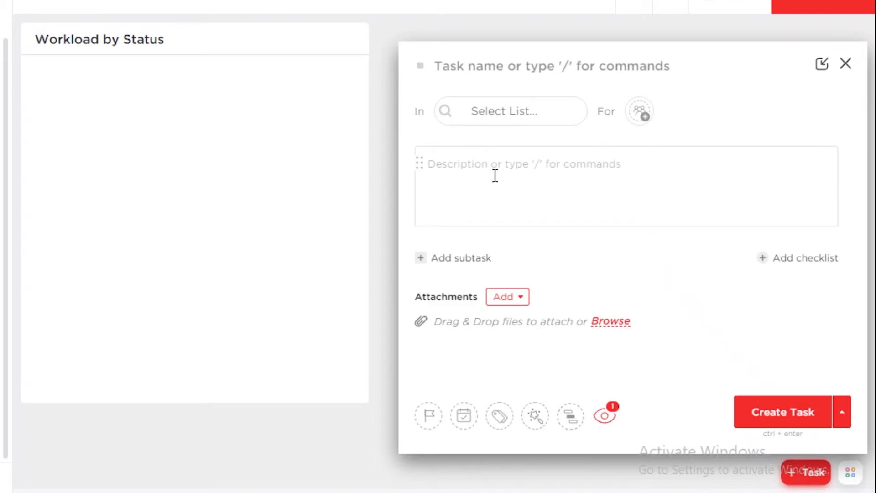
click(486, 70)
text(HOME WORK AT 5)
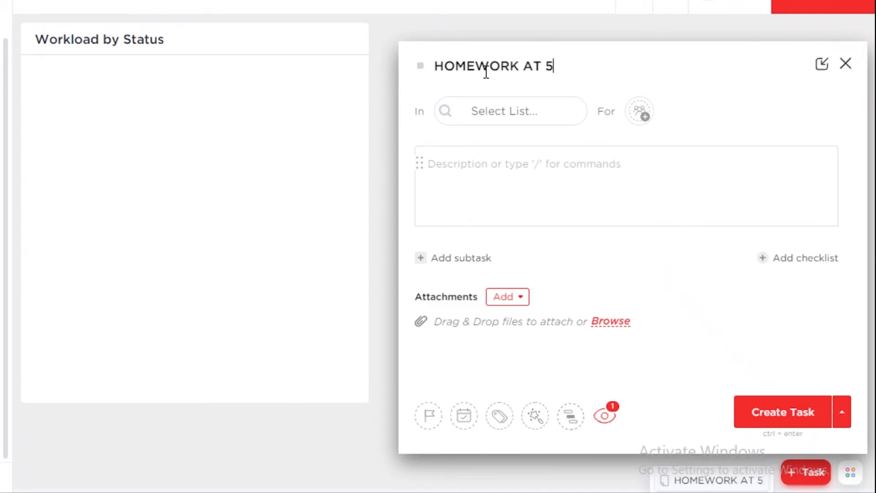
Set the task's location to a new List named MM in the FAMILY Space
click(501, 107)
click(460, 209)
click(464, 212)
click(481, 228)
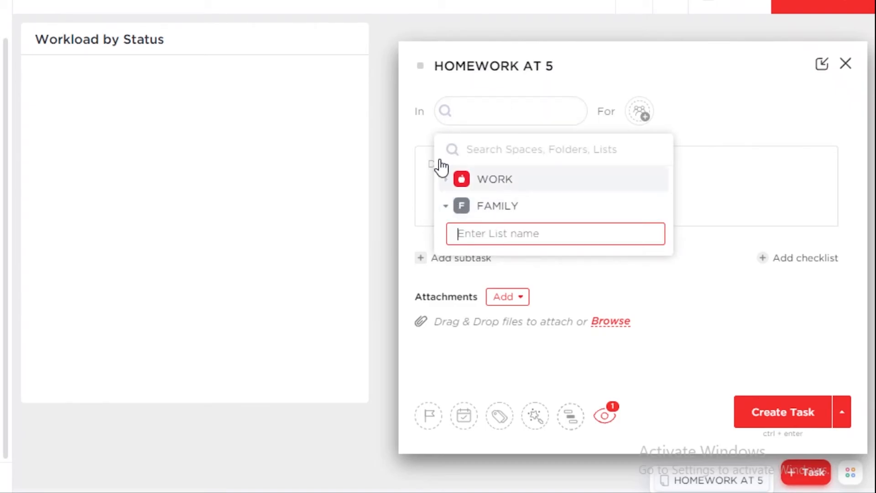
text(M)
key(Return)
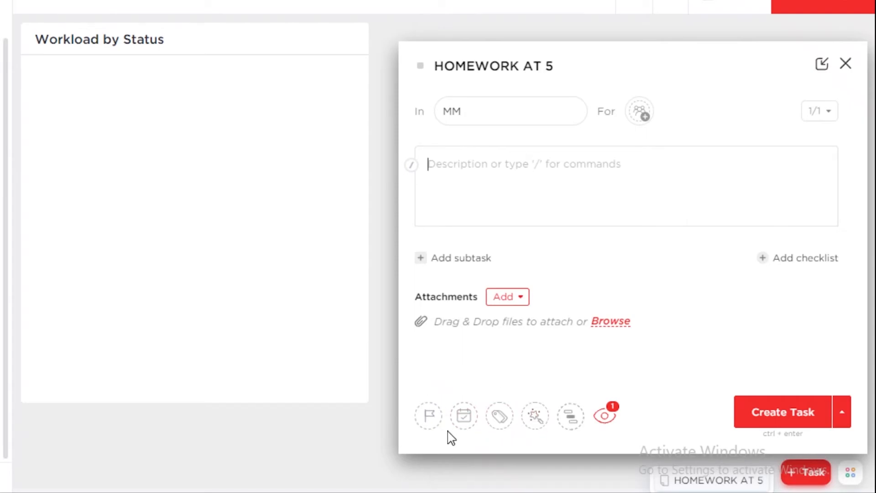
Give the task the red-flag priority and set its due date to Wednesday, October 6, 2021
click(428, 416)
click(474, 358)
click(466, 415)
click(656, 375)
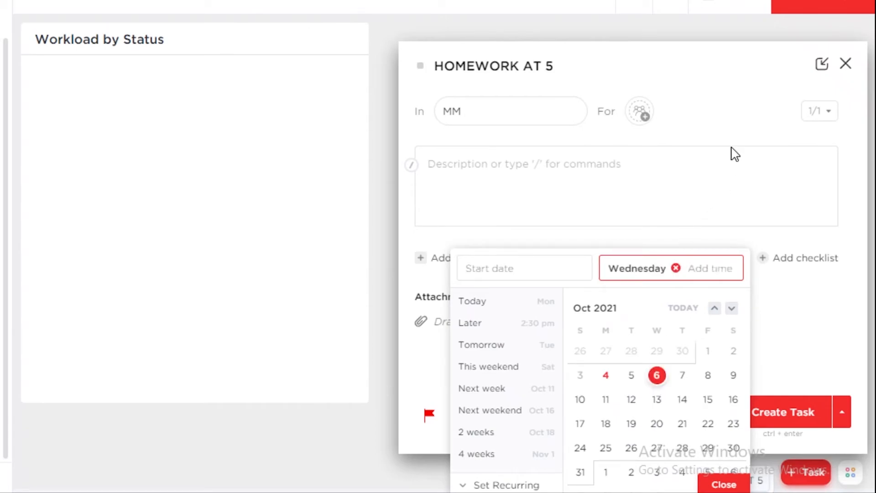
click(519, 415)
text(A)
key(BackSpace)
key(Escape)
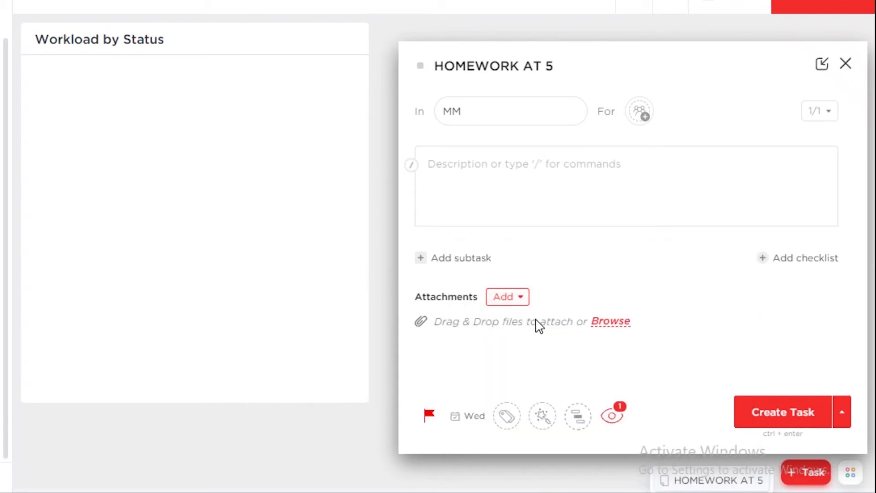
Assign the HOMEWORK AT 5 task to yourself and create it
click(640, 111)
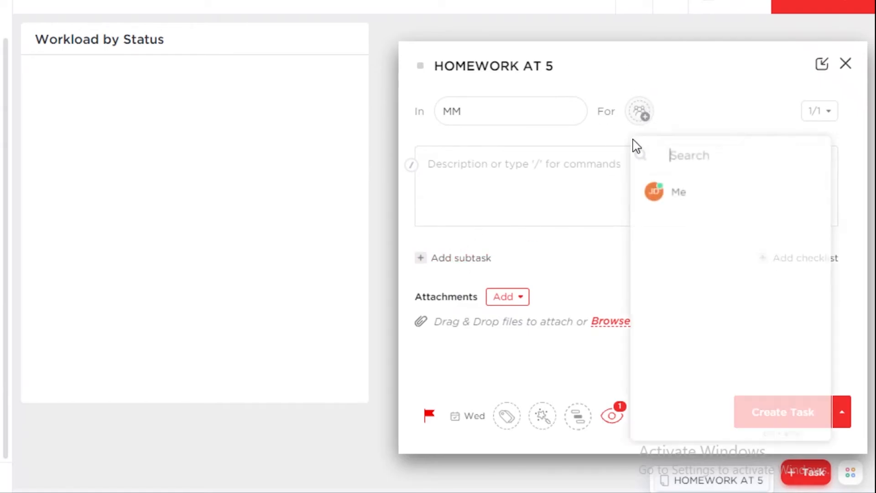
click(677, 191)
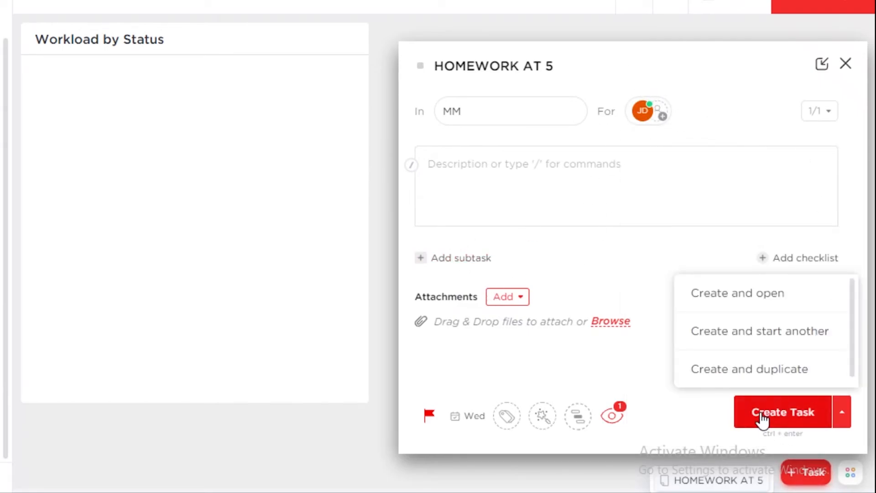
click(759, 414)
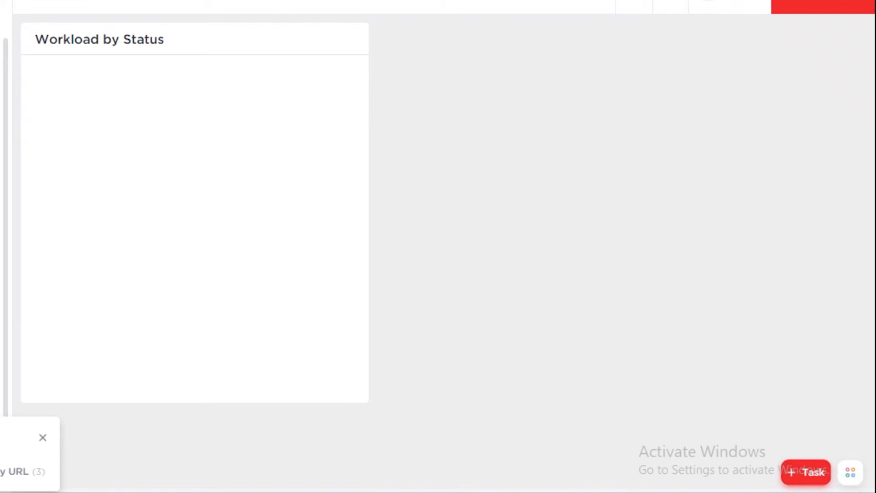
Look over the quick-action tools such as Record Clip, Track Time, Reminder, Notepad and New Doc
click(850, 476)
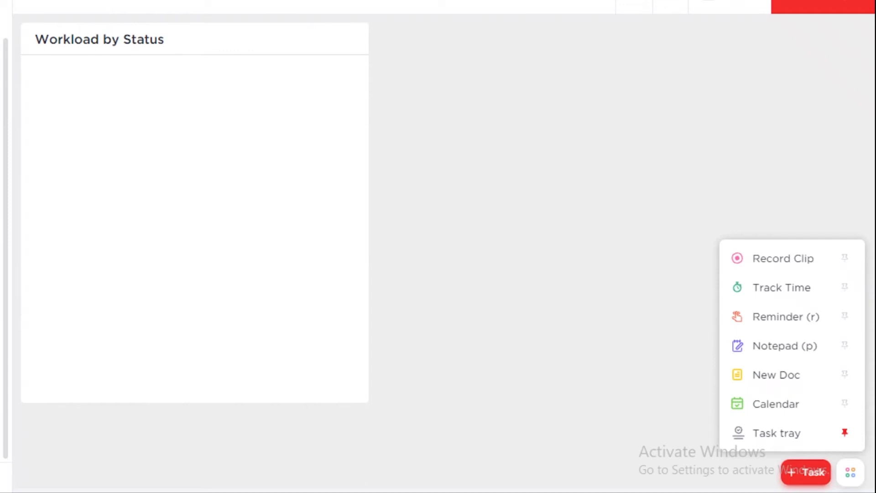
click(849, 472)
click(849, 472)
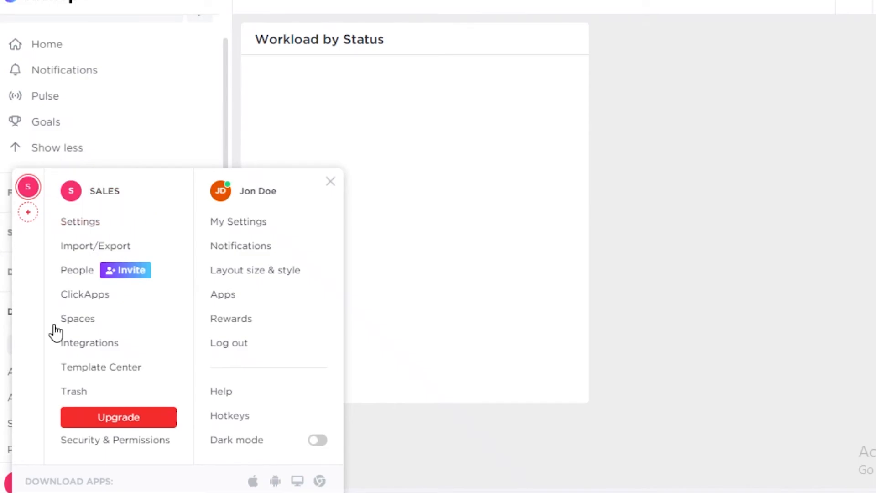
Create a new Workspace, keeping its suggested name and a colored letter avatar
click(32, 215)
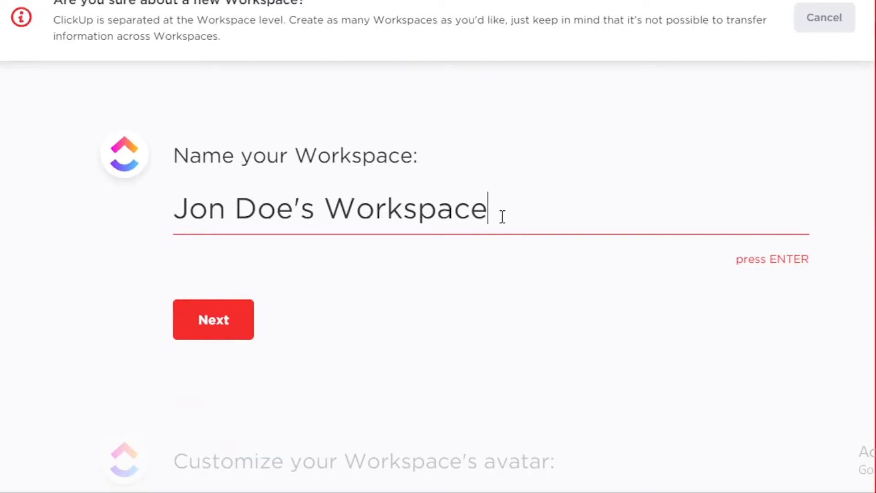
triple_click(501, 217)
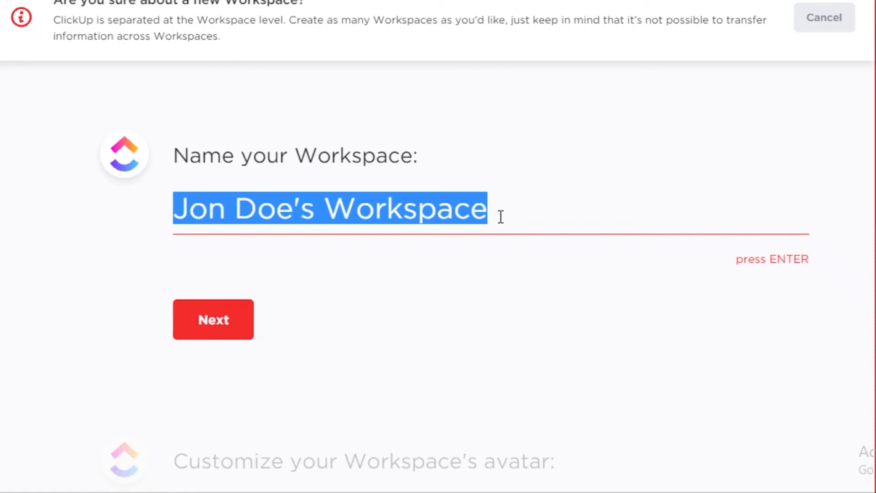
text(it)
key(Return)
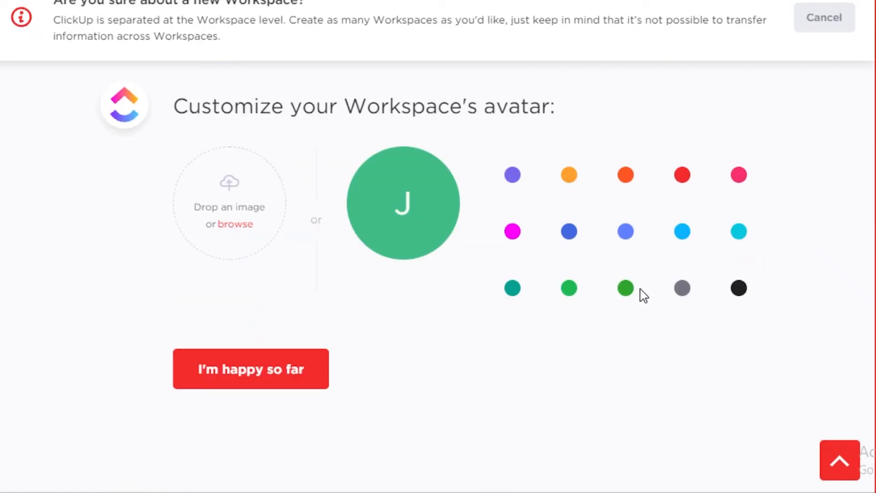
click(625, 288)
click(205, 386)
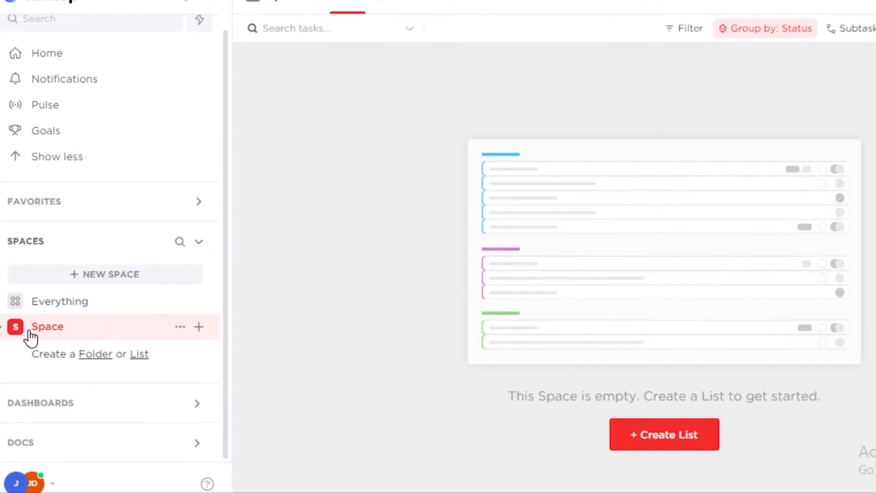
Show Everything in the new Workspace and switch back to the SALES Workspace
click(82, 305)
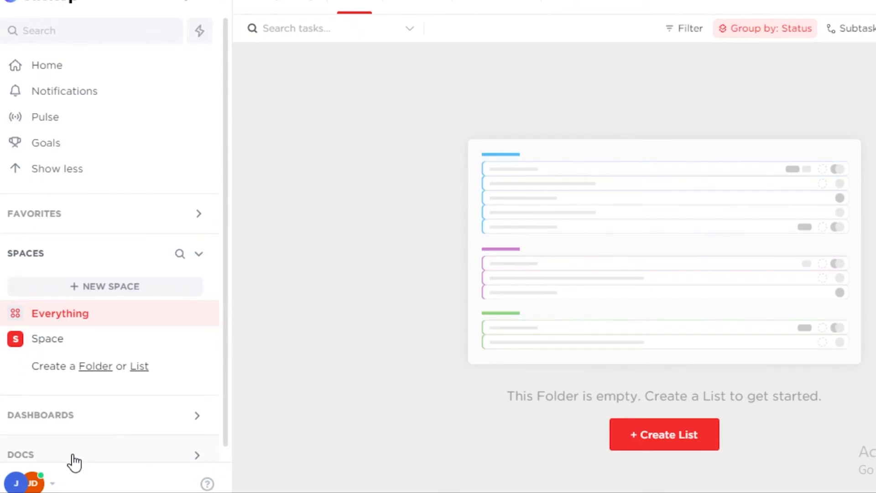
click(32, 483)
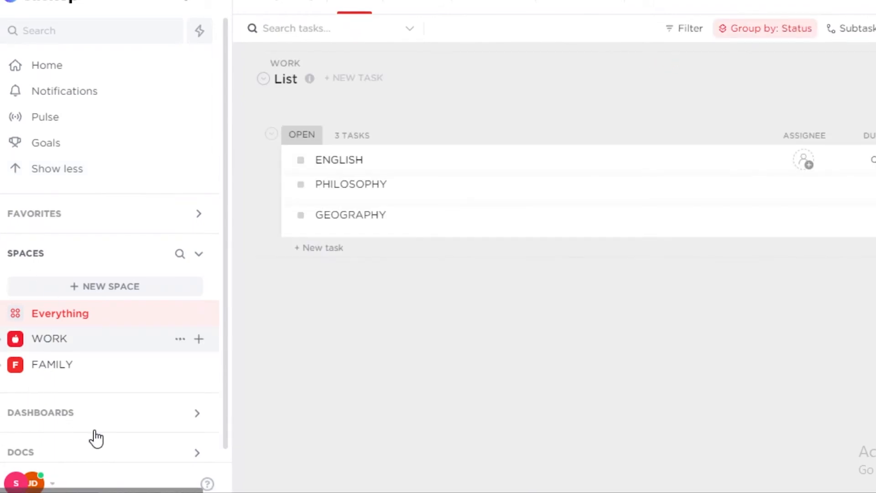
click(51, 485)
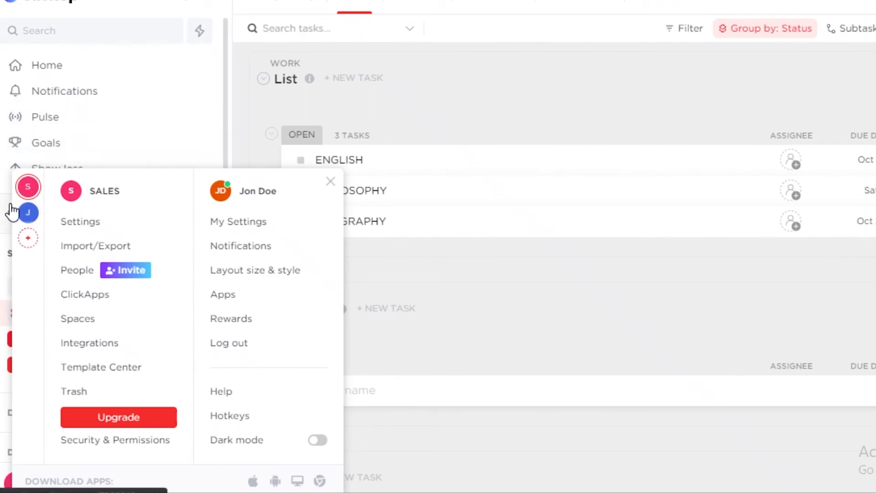
click(445, 94)
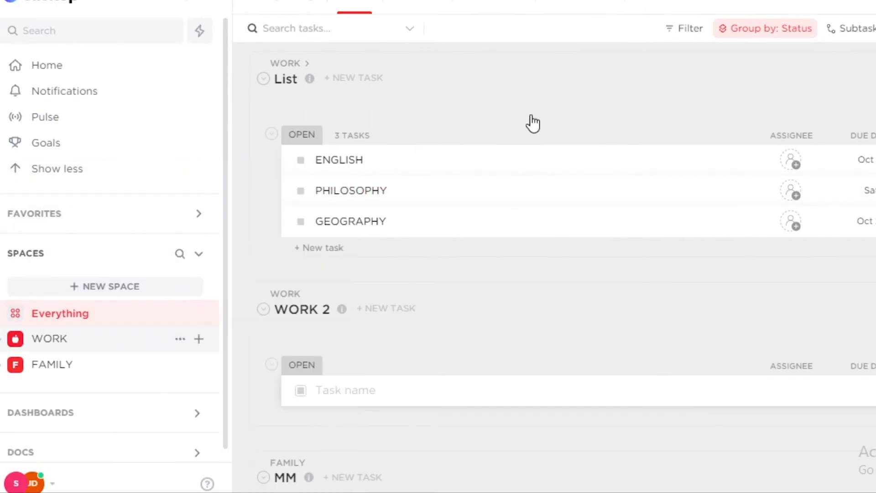
View and close the details of the List in the WORK Space and switch to the newly created Workspace
click(454, 220)
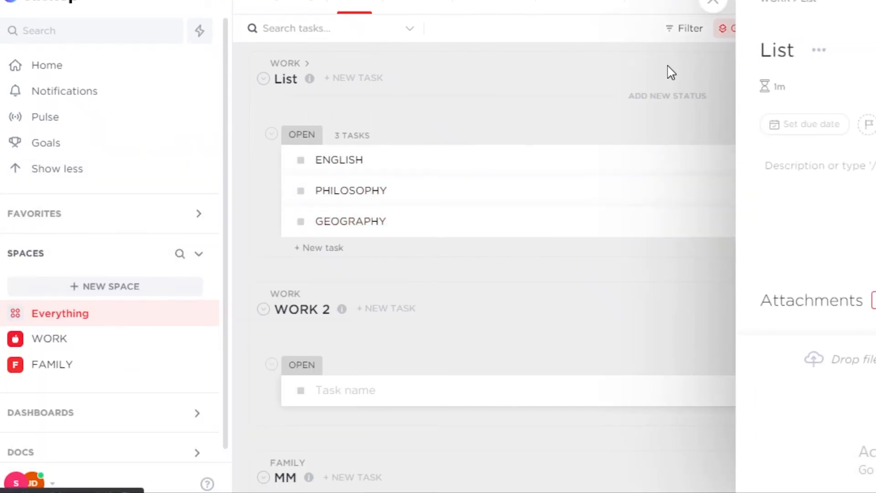
click(712, 12)
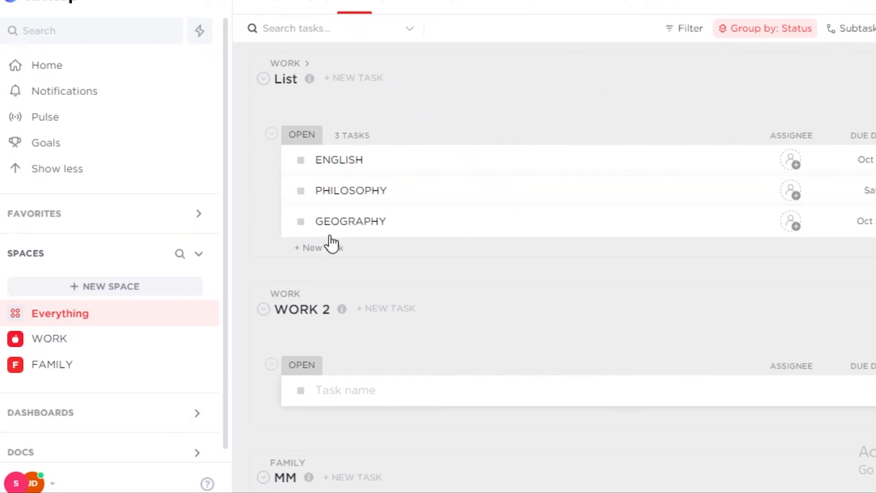
click(51, 481)
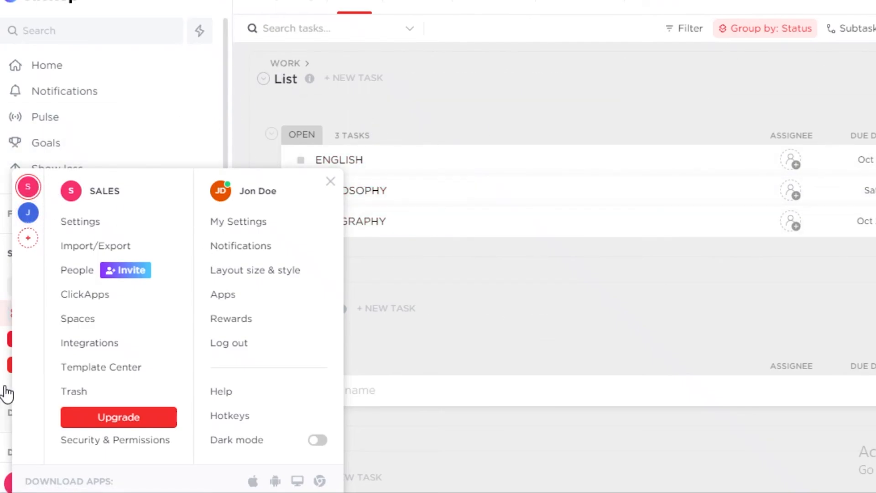
click(28, 212)
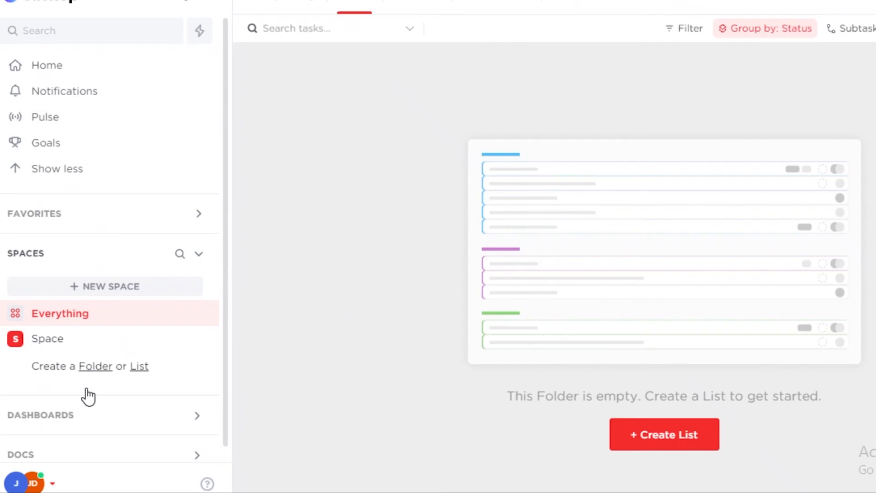
Turn Dark mode on to preview it and switch it back off
click(23, 483)
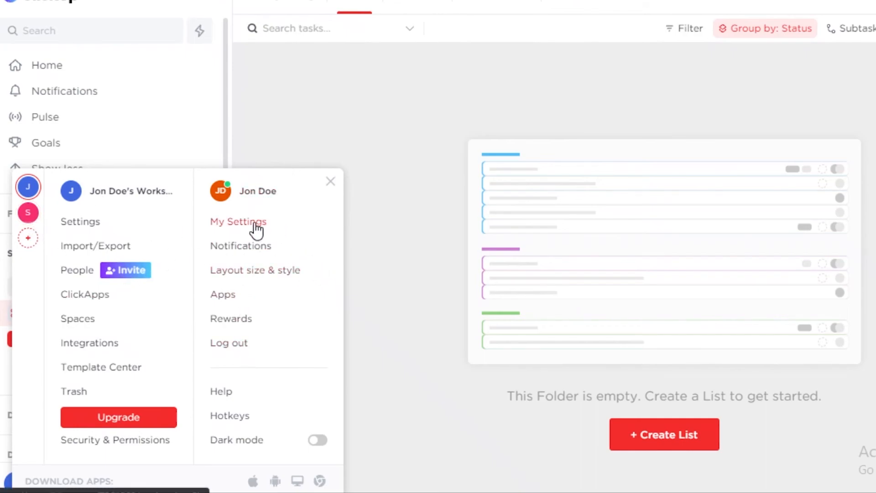
click(318, 440)
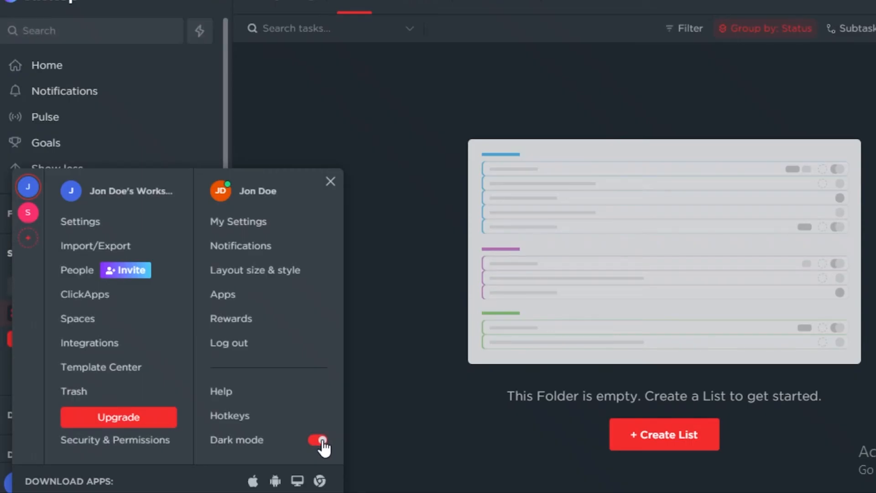
click(319, 441)
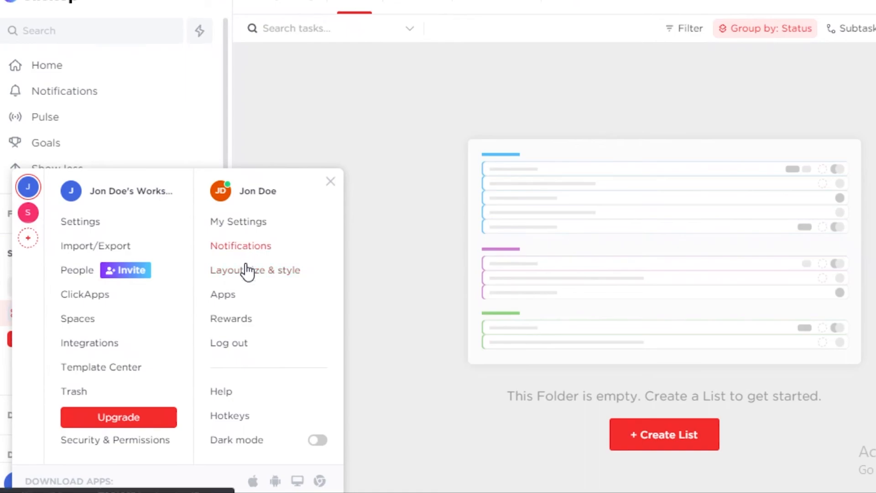
Review the Hotkeys list, covering Cool things, Dashboard Navigation and the Text and Comment Editor, and close it
click(223, 414)
scroll(372, 228, down, 3)
scroll(434, 157, up, 3)
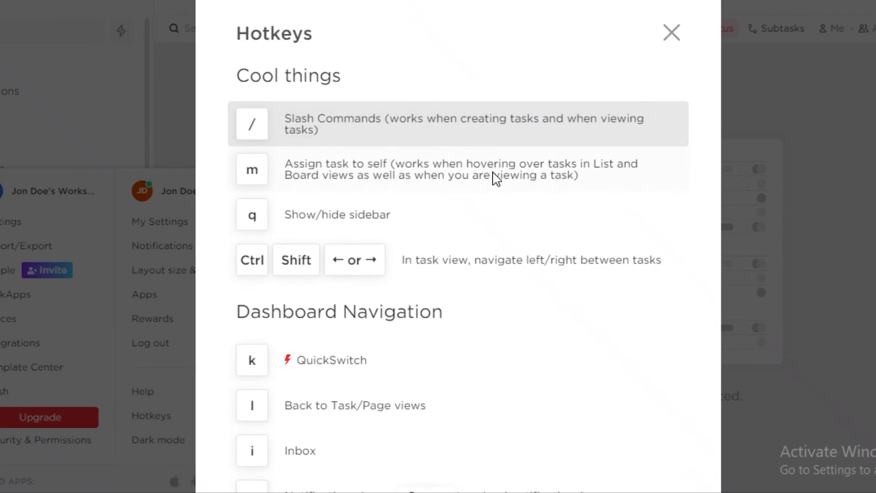
scroll(493, 176, down, 5)
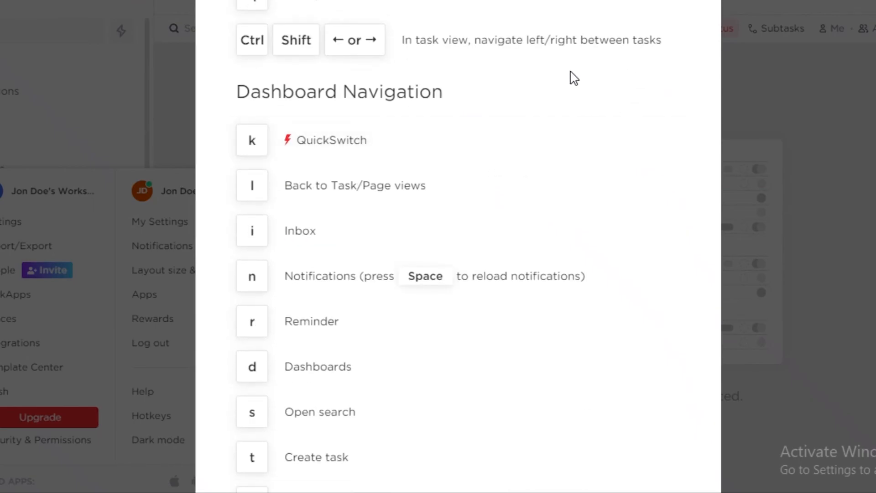
scroll(574, 78, down, 7)
scroll(362, 216, up, 2)
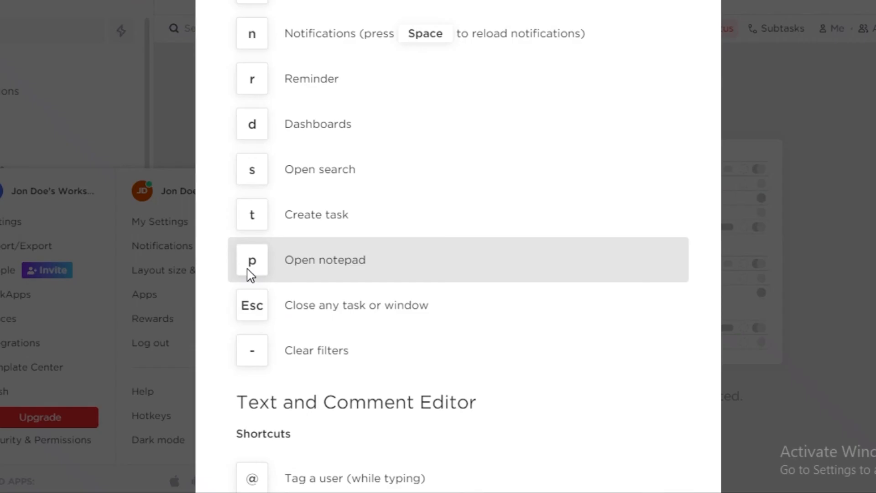
scroll(386, 298, down, 5)
scroll(240, 164, up, 2)
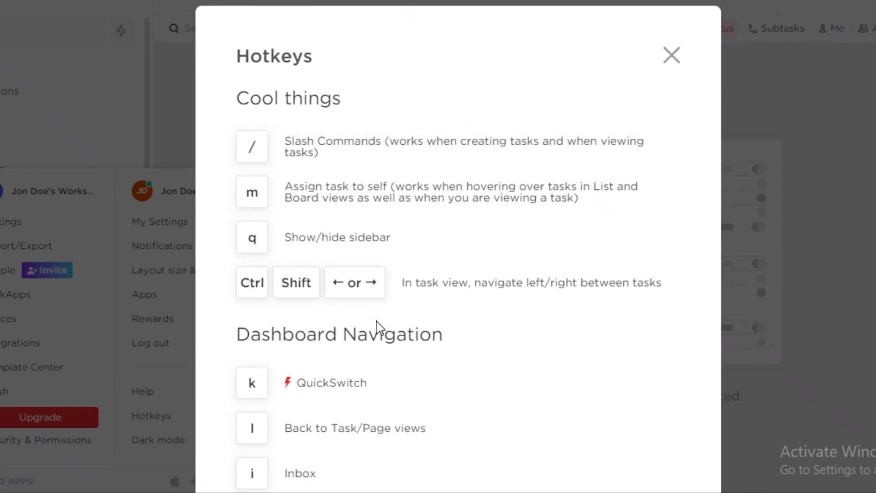
scroll(580, 150, down, 15)
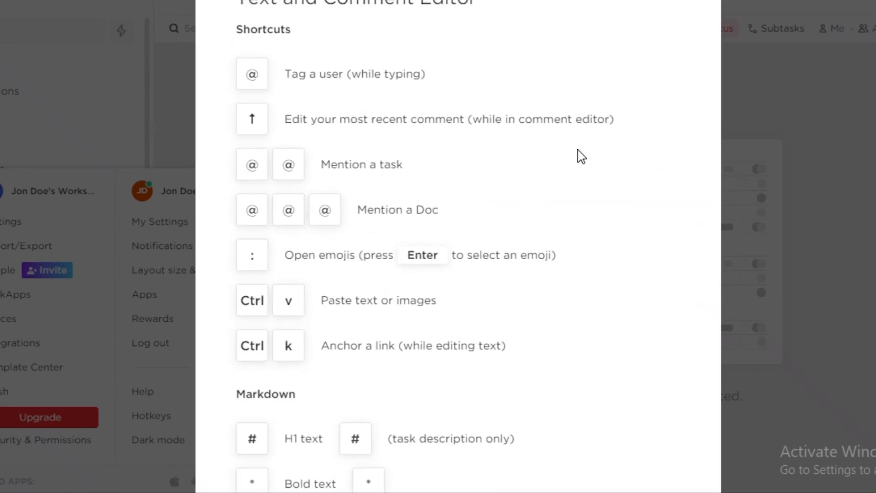
scroll(593, 241, down, 1)
scroll(597, 252, up, 12)
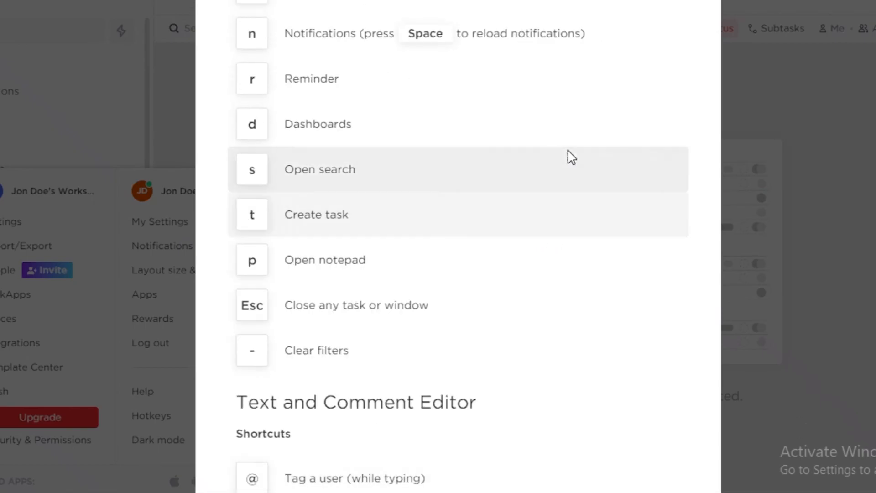
scroll(592, 123, up, 8)
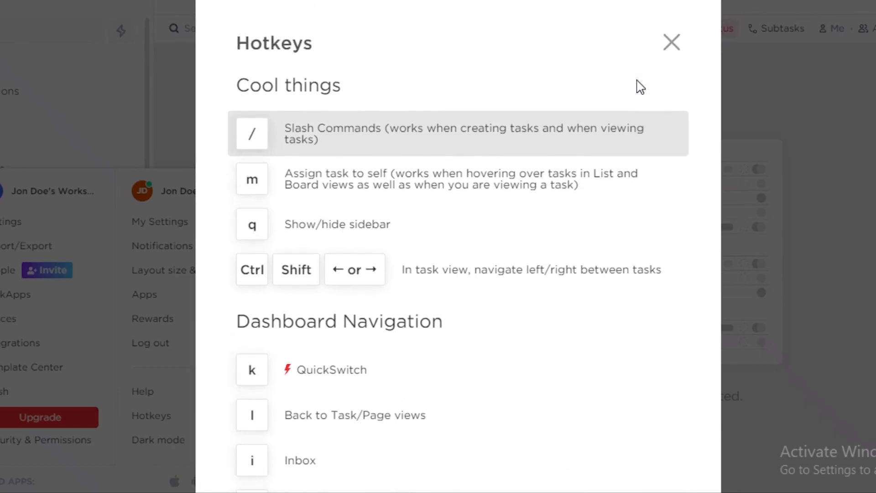
click(671, 55)
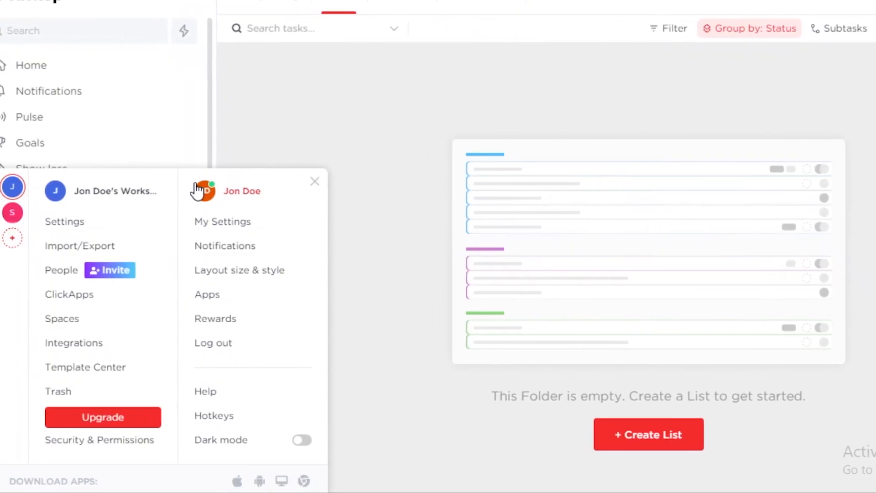
View the personal account settings, return to the Workspace and show the Home page
click(224, 194)
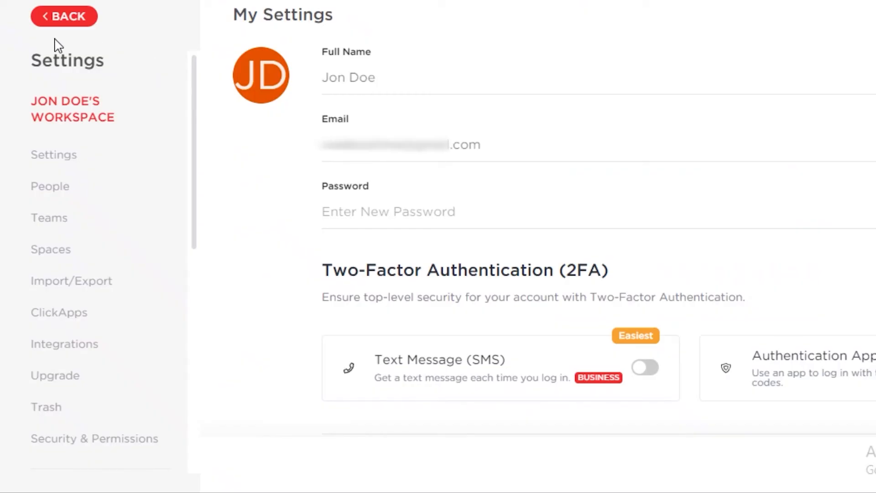
click(80, 17)
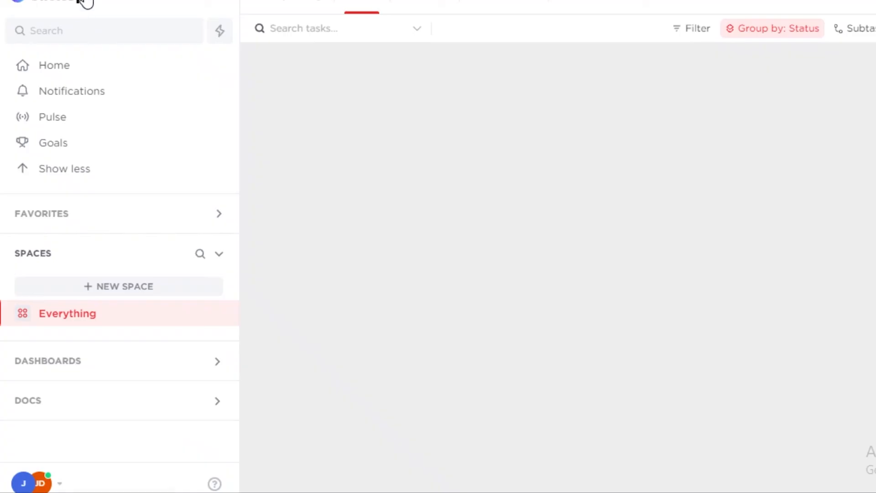
click(42, 68)
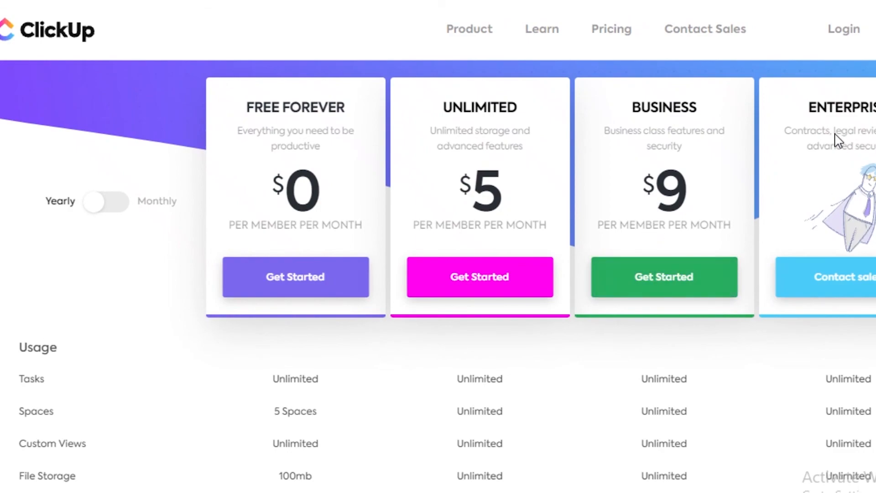
Compare the Usage and Essentials features of the Free Forever, Unlimited, Business and Enterprise plans on the ClickUp pricing page
scroll(323, 186, down, 5)
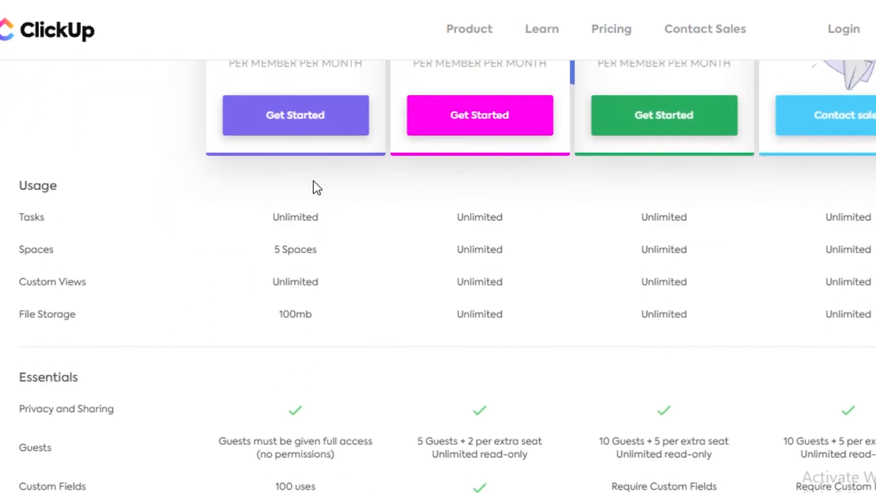
scroll(296, 310, up, 2)
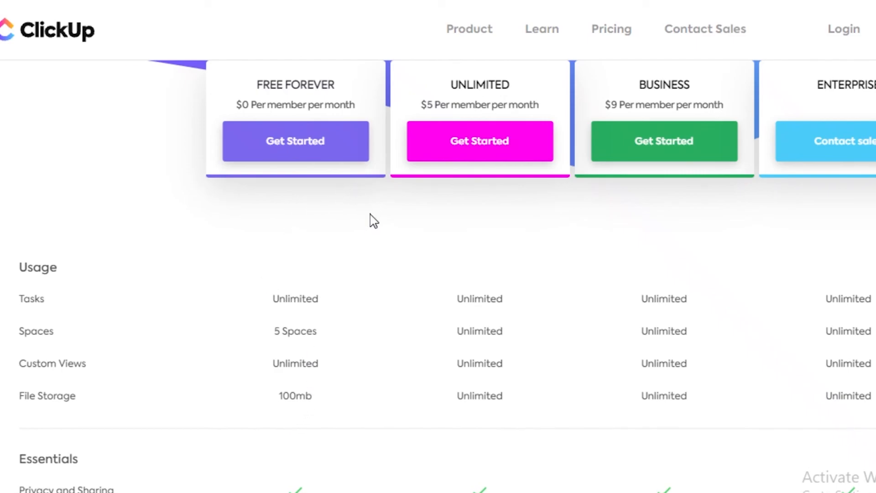
scroll(371, 219, up, 5)
scroll(464, 203, down, 5)
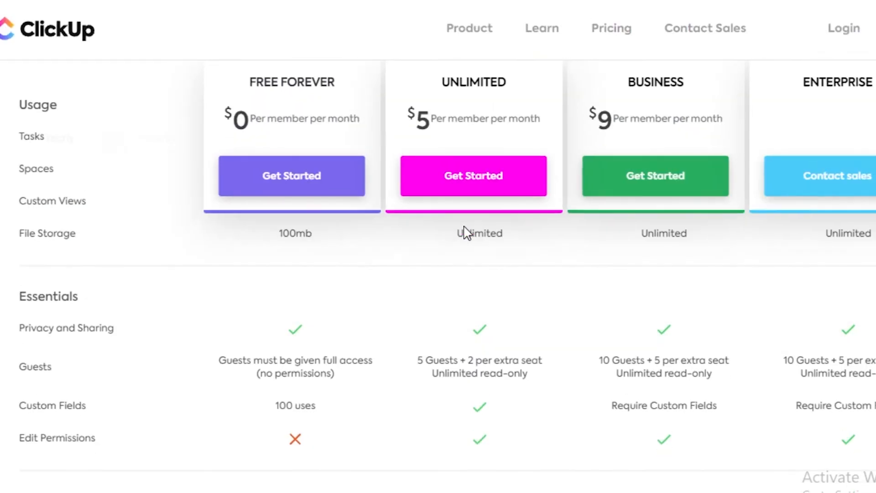
scroll(464, 237, up, 3)
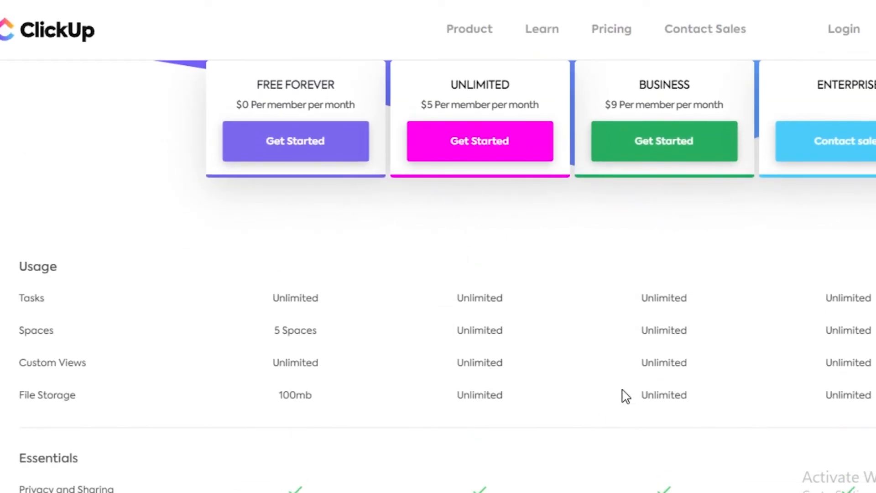
Examine the monthly Automations allowances of the Free Forever, Unlimited and Business plans in the Advanced section
scroll(623, 310, down, 10)
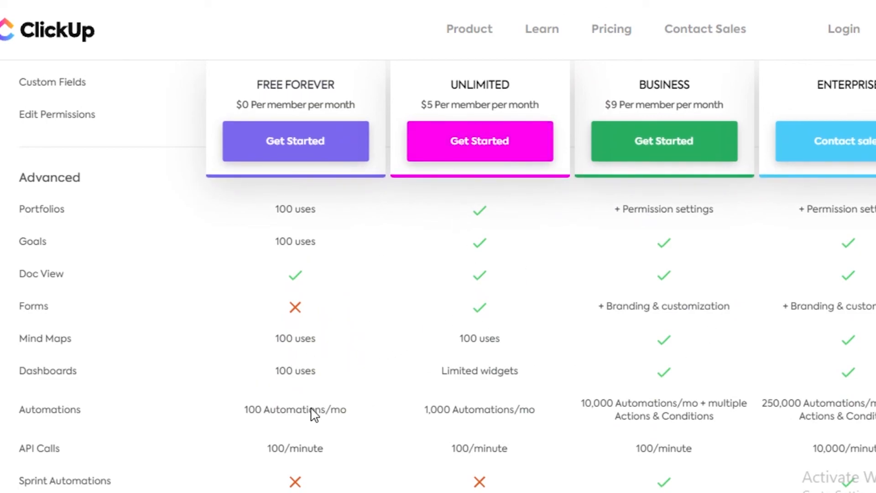
drag(241, 415, 266, 415)
click(437, 425)
drag(426, 416, 452, 420)
click(672, 407)
drag(583, 407, 619, 404)
click(619, 408)
Review the remaining Advanced features across the pricing plans, from Portfolios and Goals to Sprint Automations and Activity View
scroll(487, 369, up, 2)
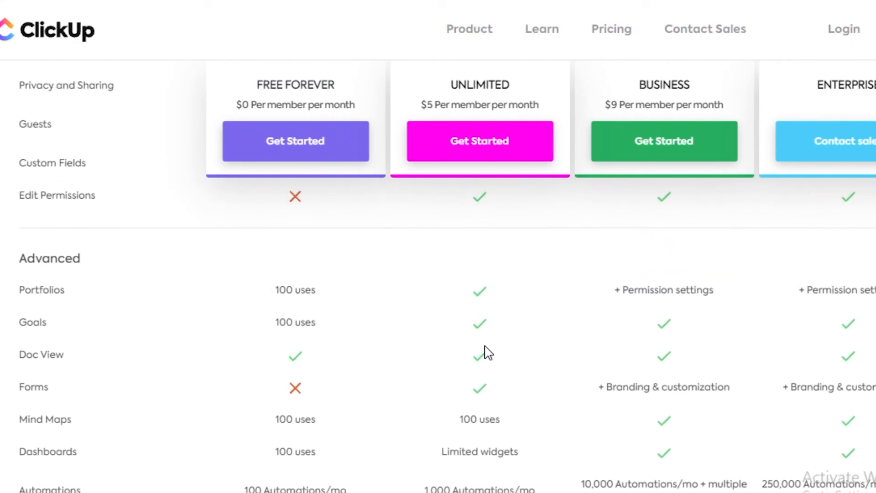
scroll(545, 196, down, 2)
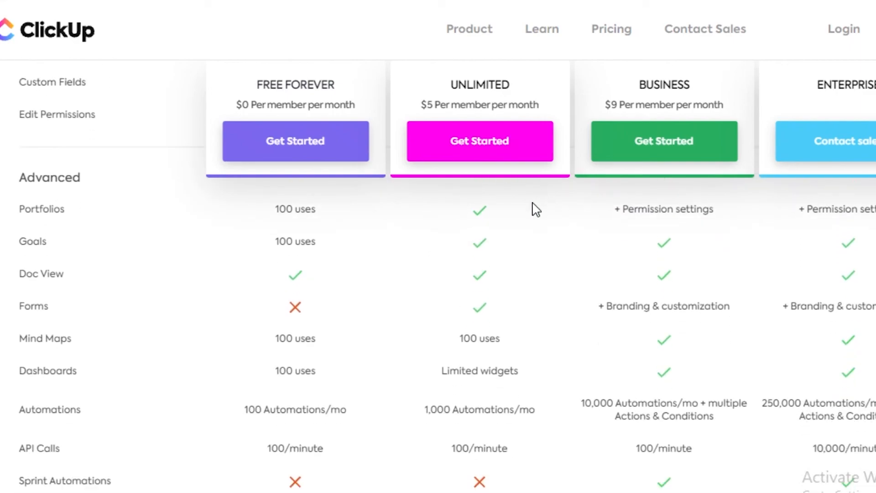
scroll(502, 274, down, 2)
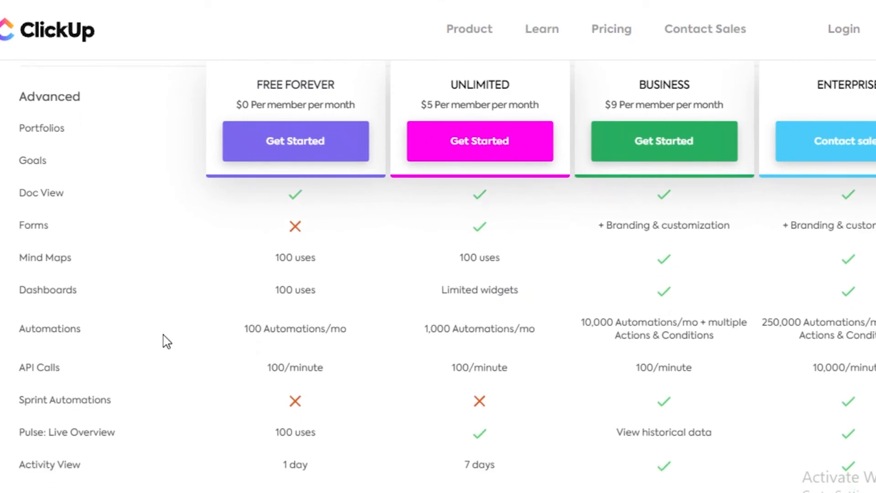
scroll(670, 280, down, 2)
scroll(358, 274, up, 4)
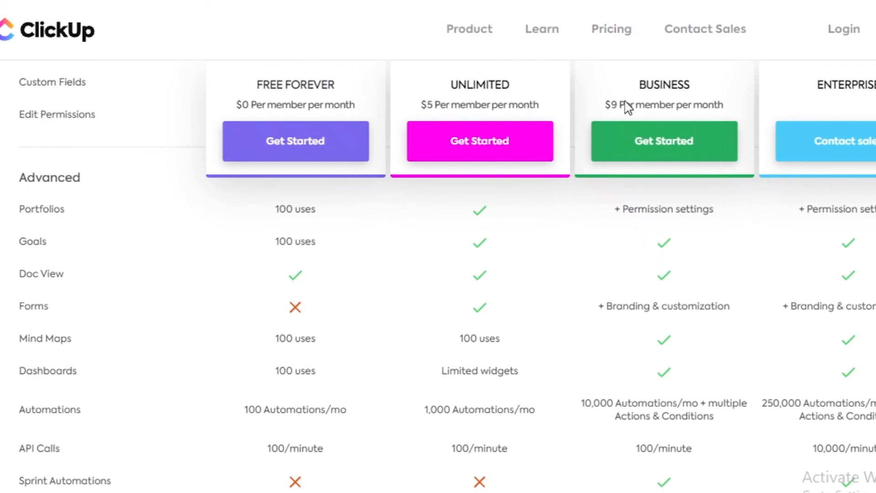
scroll(593, 344, down, 2)
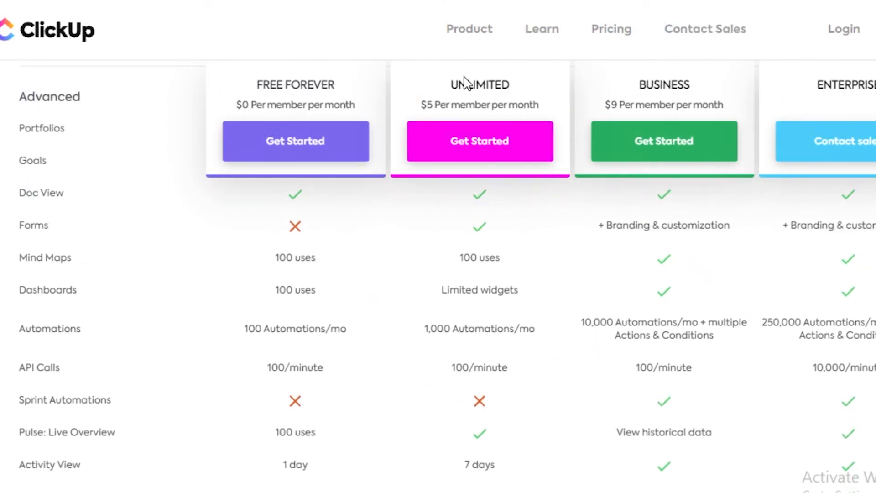
scroll(430, 283, down, 5)
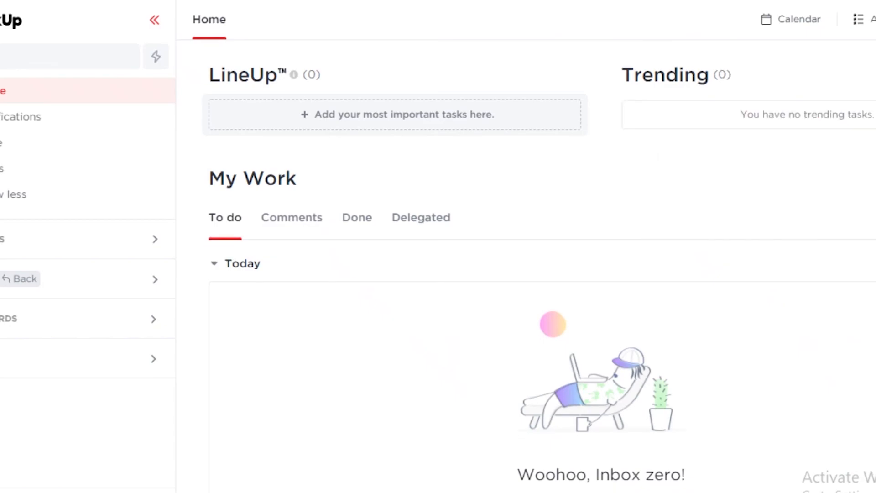